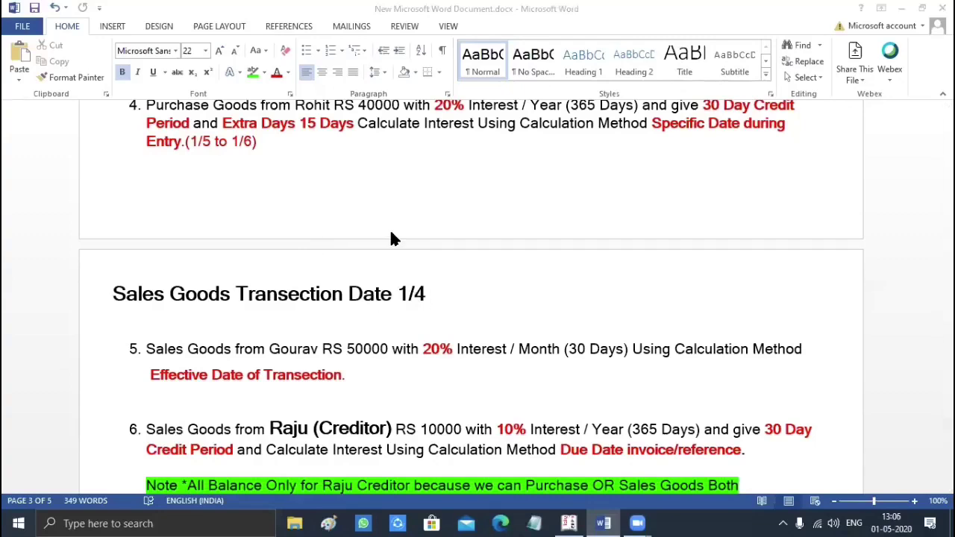
# Step: Return to the start of the document and hide the ribbon to show the notes full screen
pyautogui.scroll(3, 503, 324)
pyautogui.scroll(11, 503, 324)
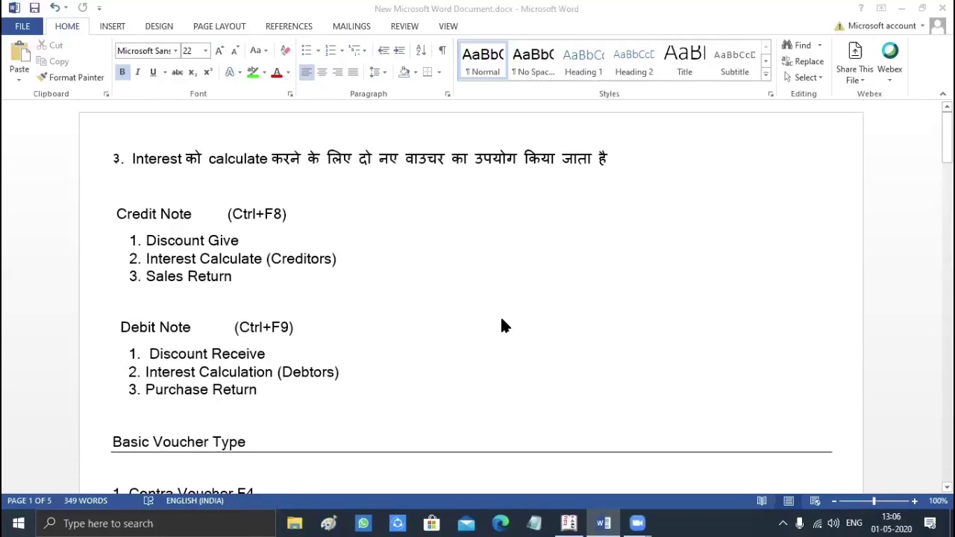
pyautogui.hotkey('ctrl', 'shift', 'F1')
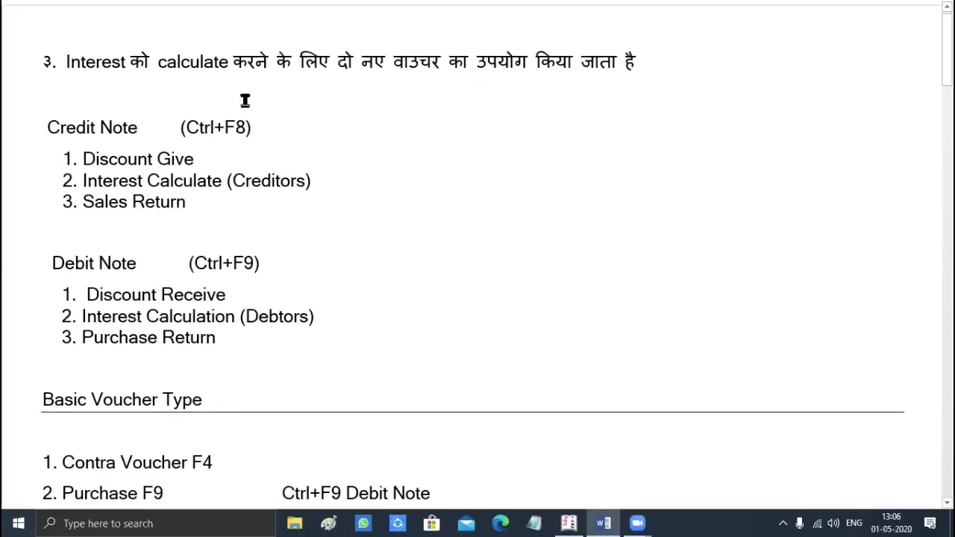
# Step: Review the introductory line on interest vouchers and the Credit Note and Debit Note headings by highlighting them
pyautogui.click(67, 62)
pyautogui.moveTo(101, 62); pyautogui.dragTo(627, 52)
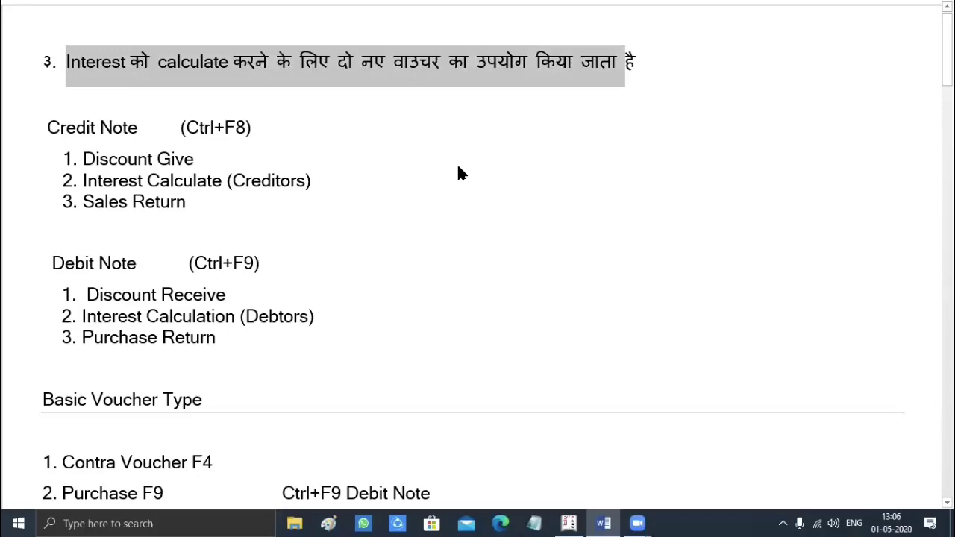
pyautogui.click(367, 194)
pyautogui.moveTo(47, 127); pyautogui.dragTo(139, 147)
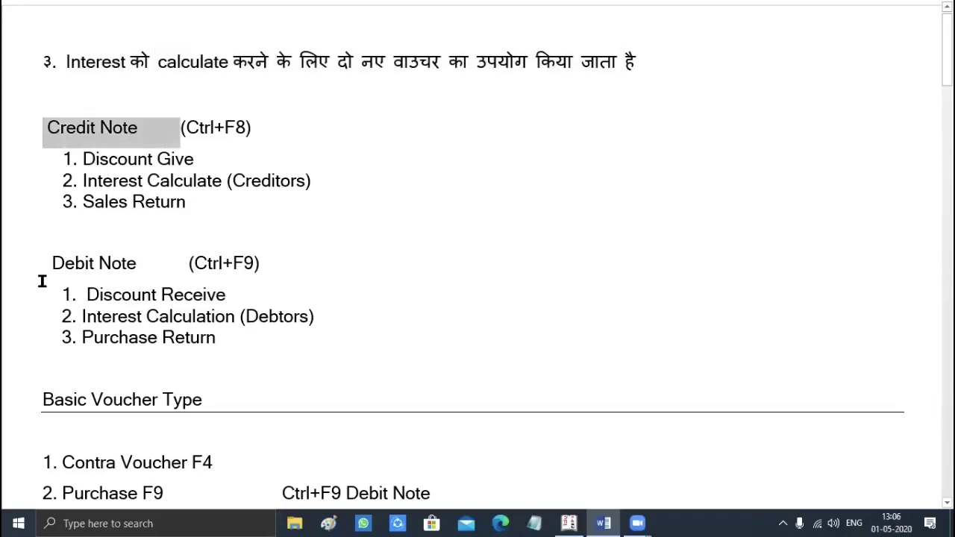
pyautogui.moveTo(49, 263); pyautogui.dragTo(132, 263)
pyautogui.click(63, 129)
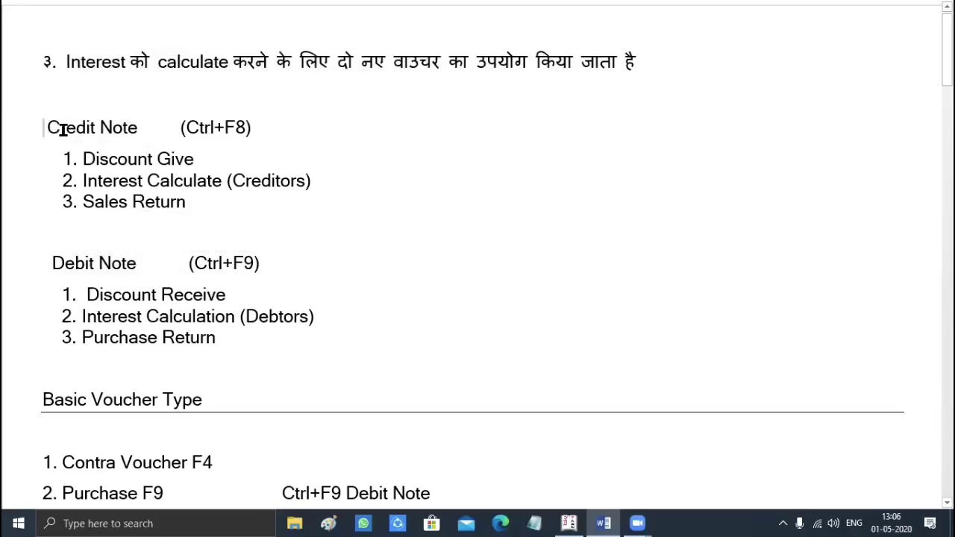
pyautogui.moveTo(63, 128); pyautogui.dragTo(252, 128)
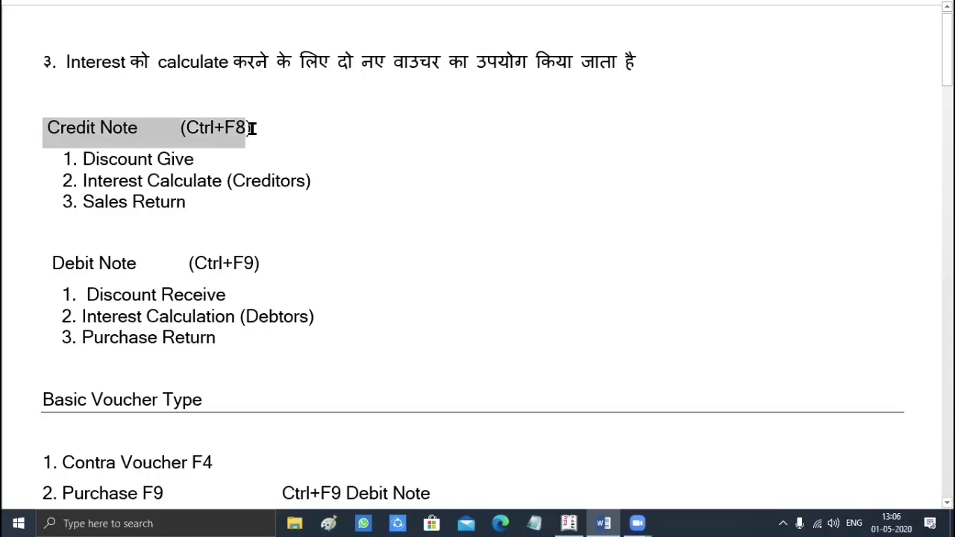
pyautogui.click(69, 180)
pyautogui.press('Tab')
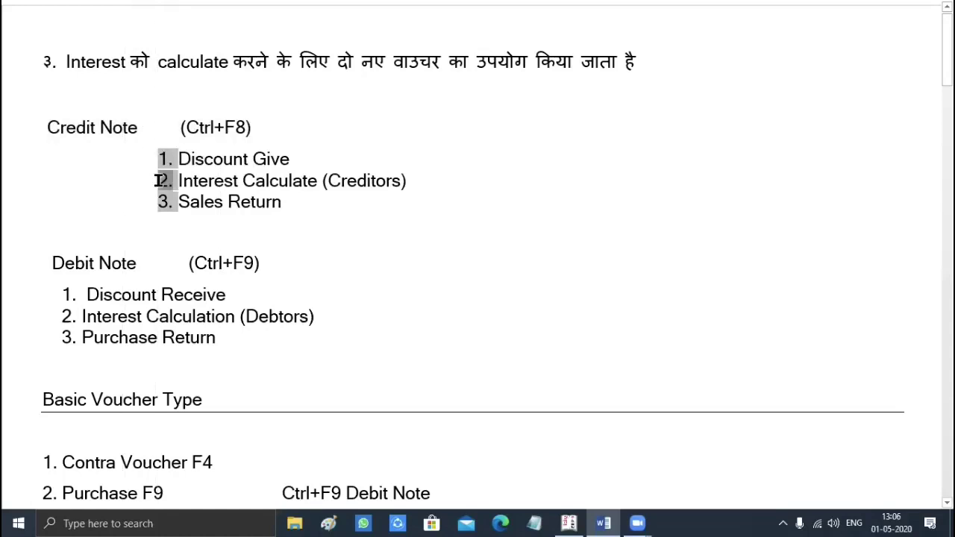
pyautogui.hotkey('shift', 'Tab')
# Step: Examine whether creditors' and debtors' interest is calculated through the Credit Note or the Debit Note
pyautogui.click(234, 181)
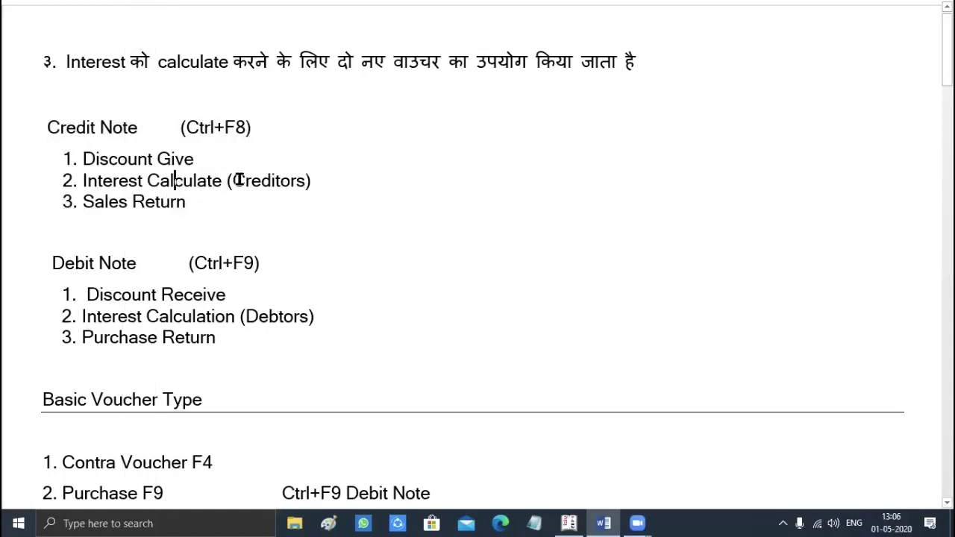
pyautogui.moveTo(265, 180); pyautogui.dragTo(309, 180)
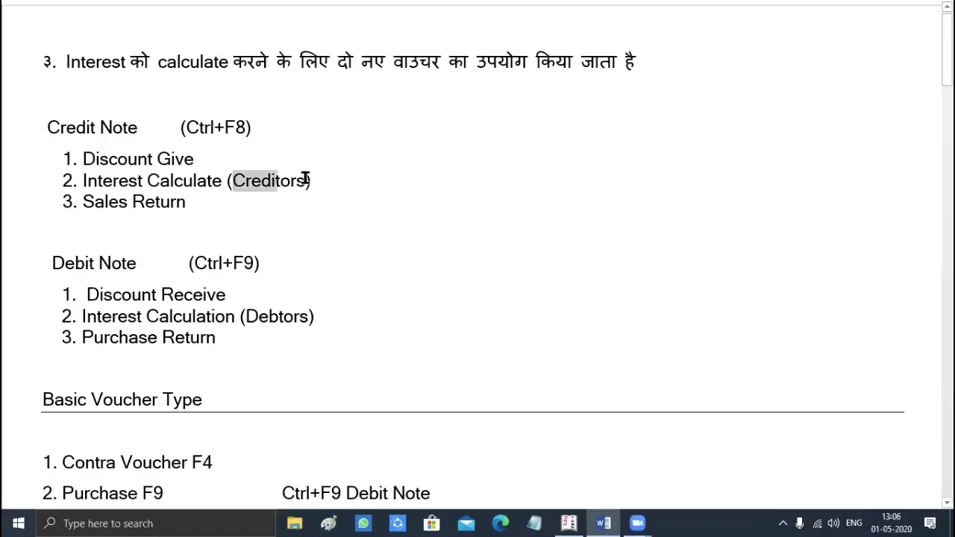
pyautogui.click(47, 125)
pyautogui.keyDown('shift'); pyautogui.click(135, 127); pyautogui.keyUp('shift')
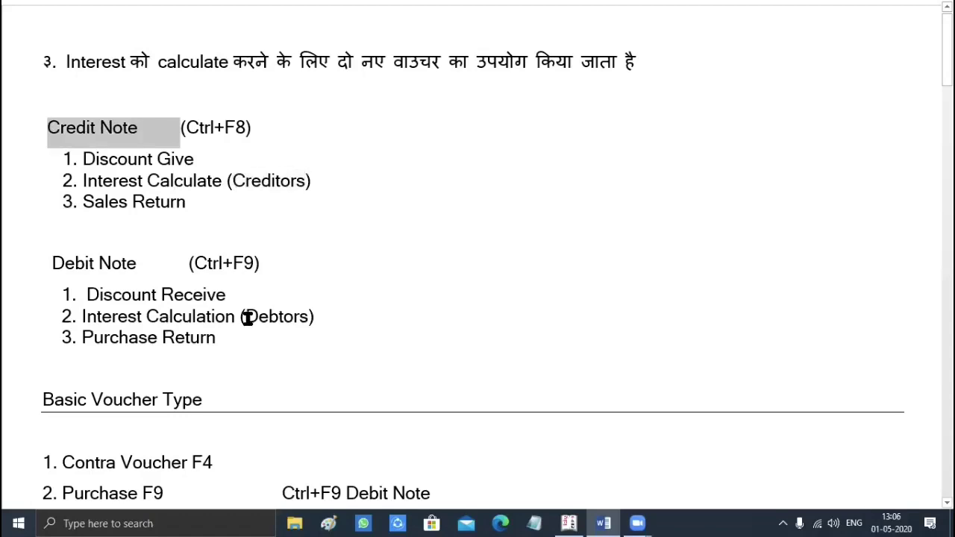
pyautogui.moveTo(247, 316); pyautogui.dragTo(296, 321)
pyautogui.moveTo(82, 317); pyautogui.dragTo(212, 317)
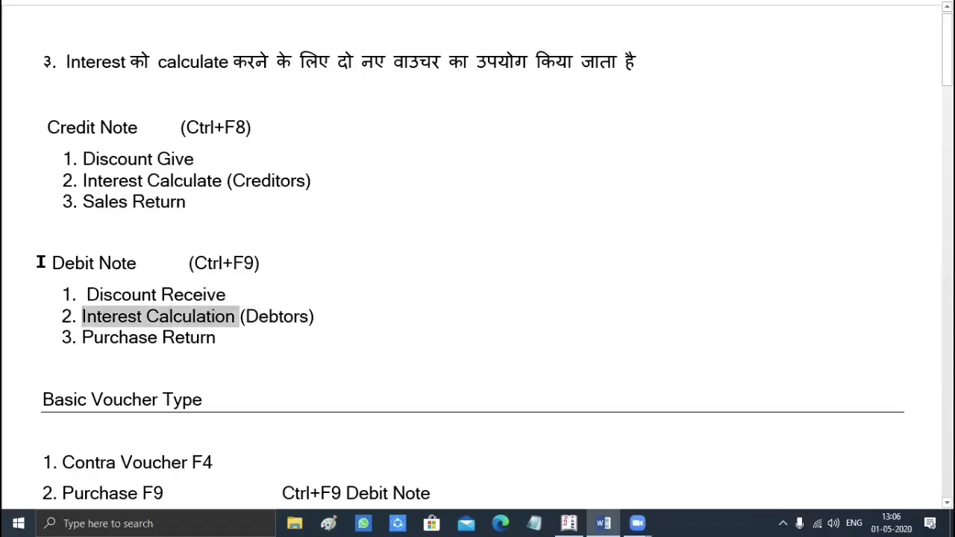
pyautogui.moveTo(40, 263); pyautogui.dragTo(116, 273)
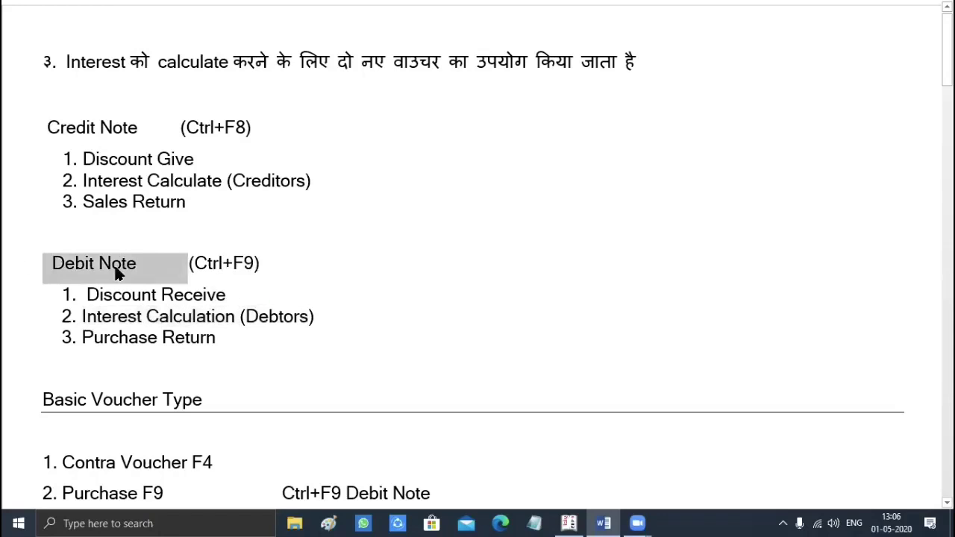
# Step: Compare the discount and goods-return uses listed under Credit Note and Debit Note
pyautogui.click(84, 159)
pyautogui.moveTo(83, 159); pyautogui.dragTo(197, 157)
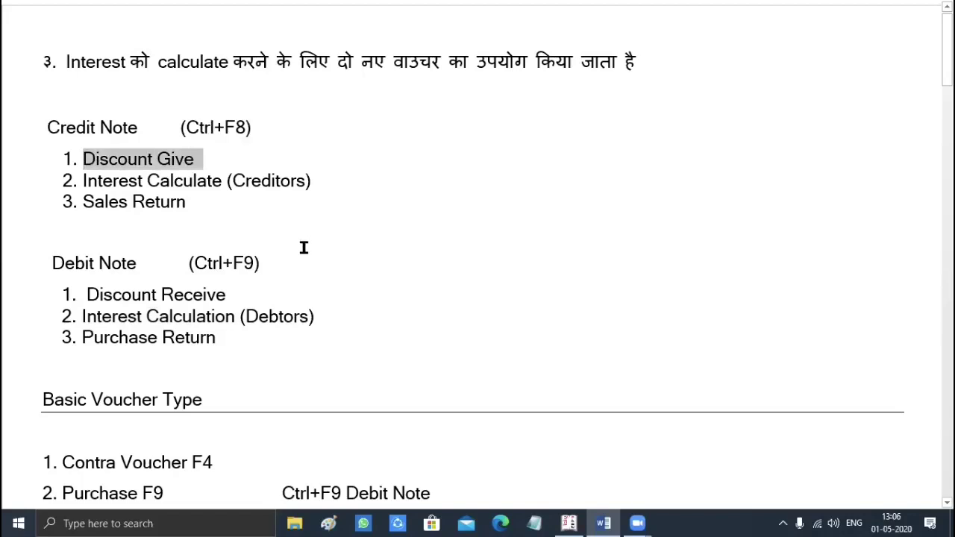
pyautogui.moveTo(84, 294); pyautogui.dragTo(203, 293)
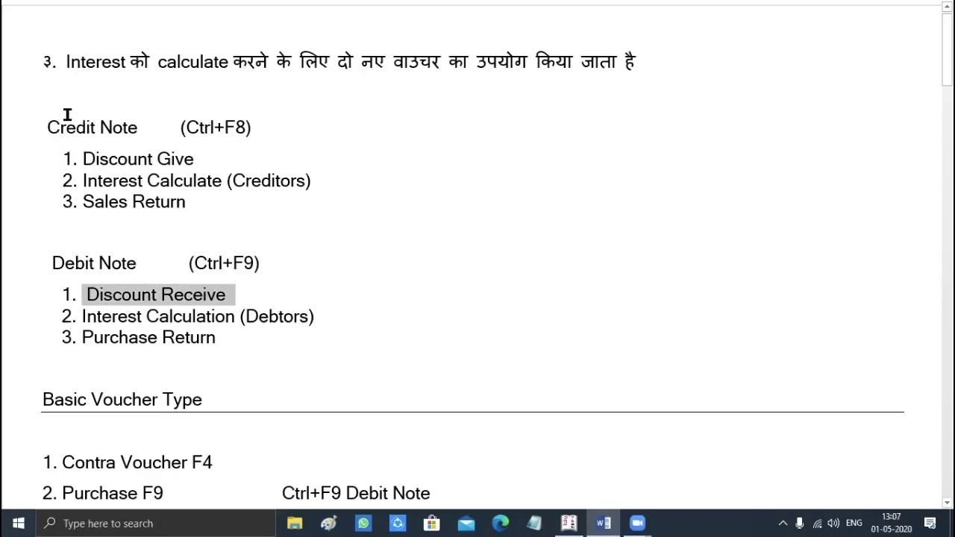
pyautogui.moveTo(80, 203); pyautogui.dragTo(183, 209)
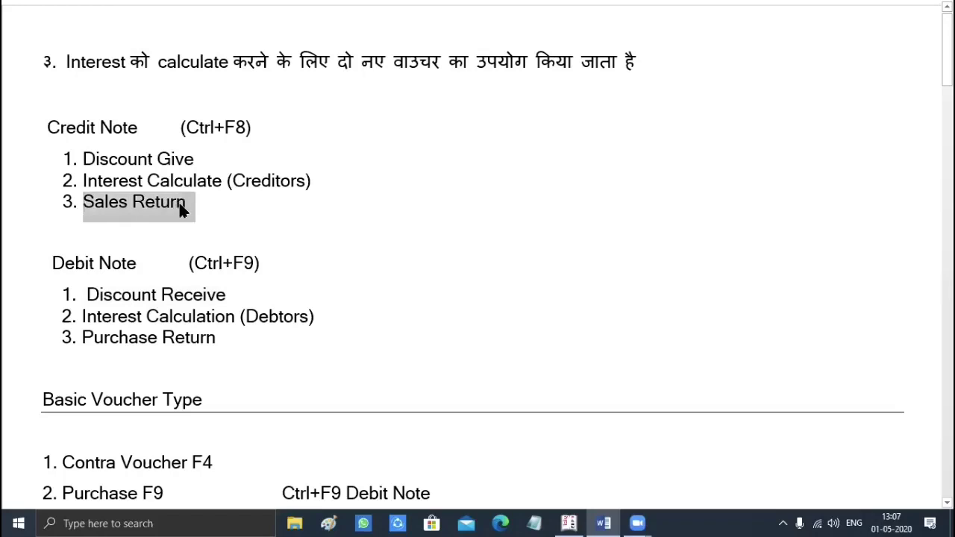
pyautogui.moveTo(78, 338); pyautogui.dragTo(222, 339)
pyautogui.click(43, 368)
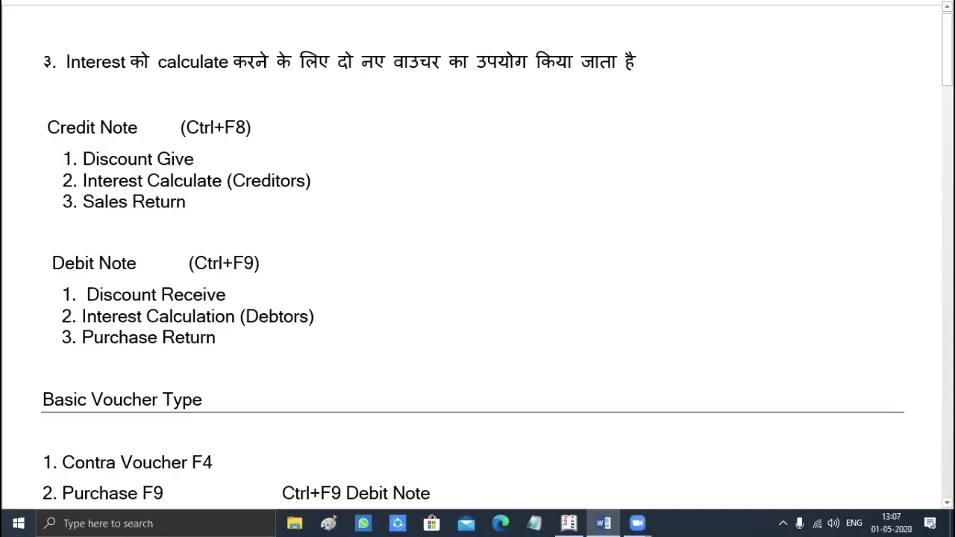
pyautogui.click(188, 202)
pyautogui.click(227, 339)
# Step: Examine the shortcuts for both notes and recheck which note covers each interest calculation
pyautogui.click(185, 129)
pyautogui.moveTo(185, 129); pyautogui.dragTo(247, 128)
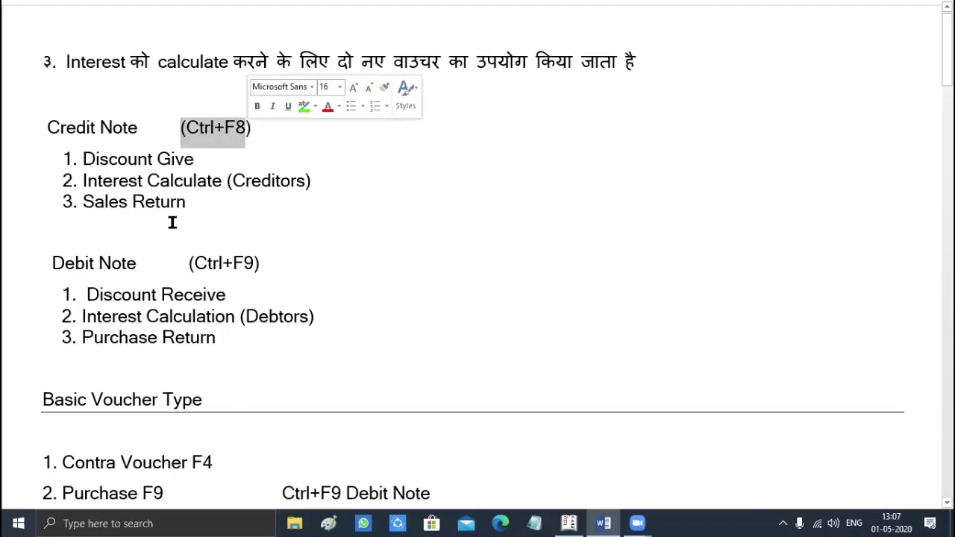
pyautogui.moveTo(109, 262); pyautogui.dragTo(265, 264)
pyautogui.click(179, 263)
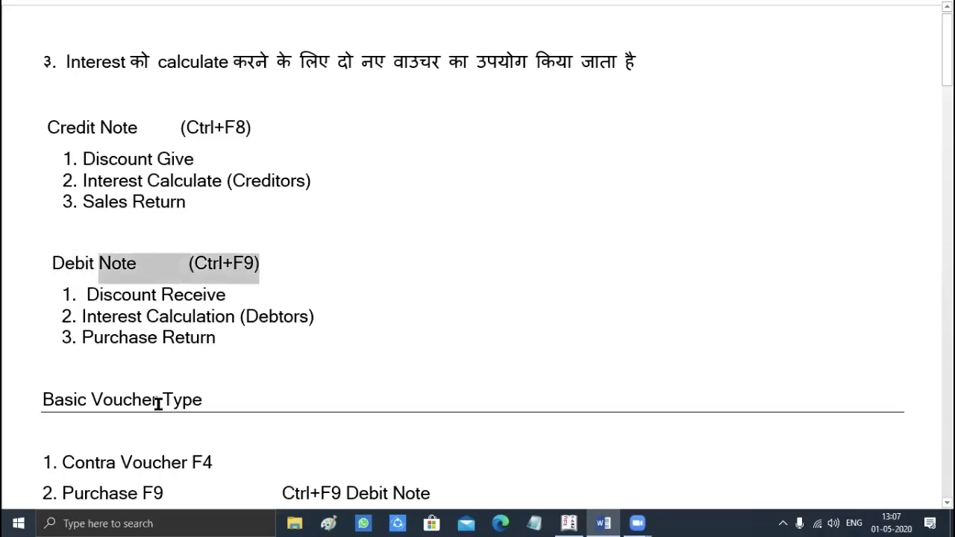
pyautogui.click(147, 368)
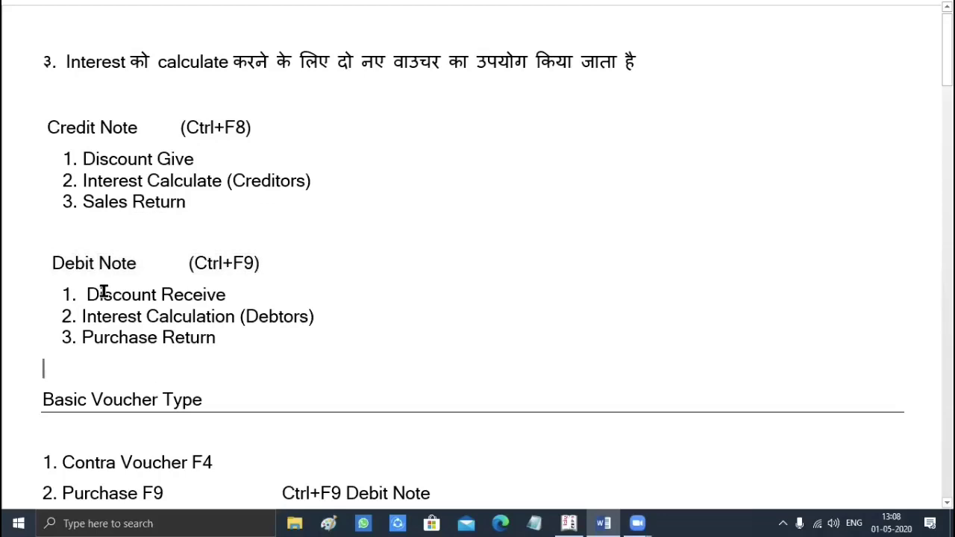
pyautogui.moveTo(75, 180); pyautogui.dragTo(216, 182)
pyautogui.click(192, 241)
pyautogui.moveTo(41, 127); pyautogui.dragTo(186, 127)
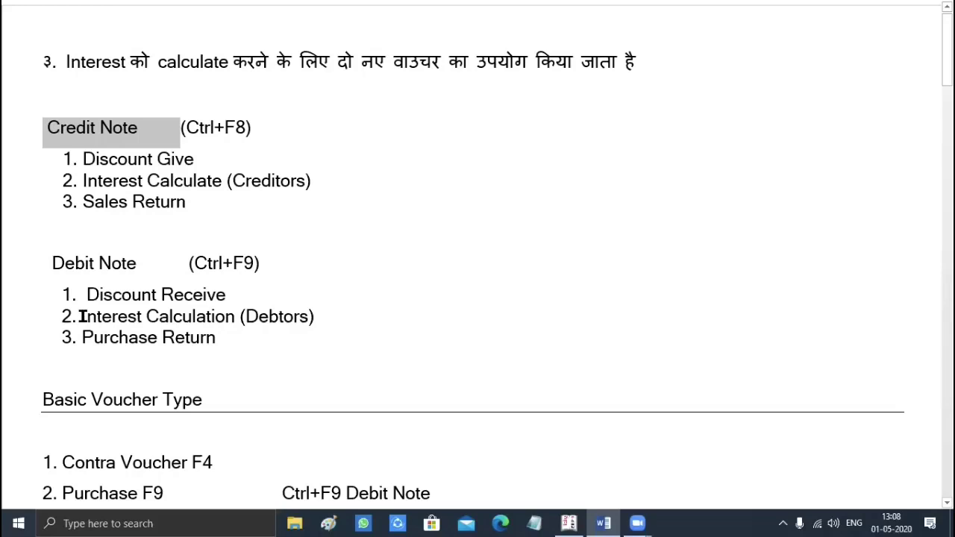
pyautogui.moveTo(82, 316); pyautogui.dragTo(234, 317)
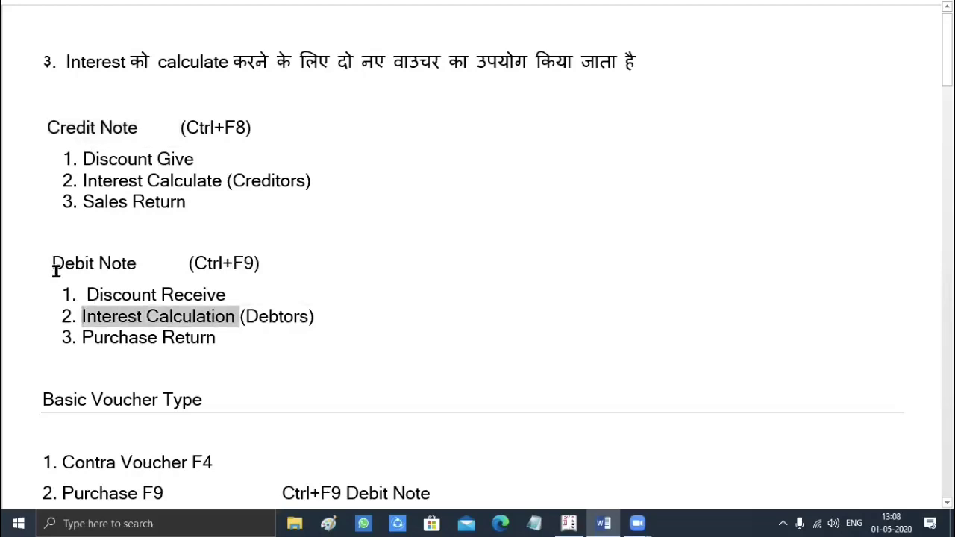
pyautogui.moveTo(52, 264); pyautogui.dragTo(189, 264)
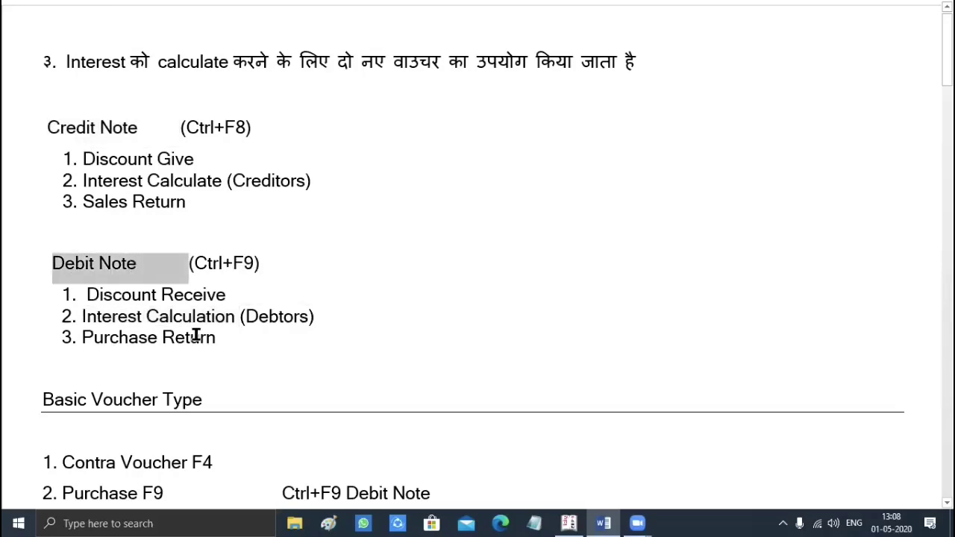
pyautogui.click(199, 337)
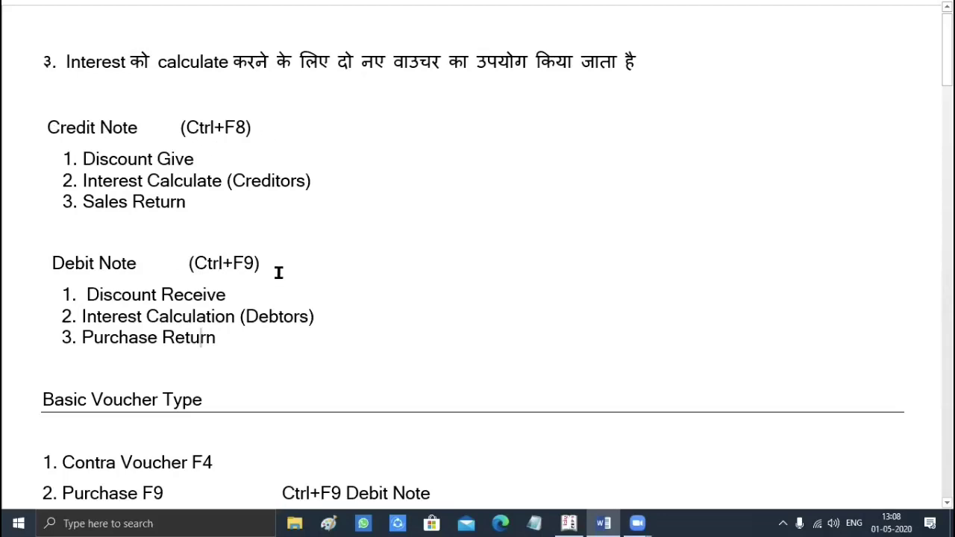
# Step: Insert two blank lines below the first example under "Purchase Goods Transection Date 1/4"
pyautogui.scroll(-10, 278, 272)
pyautogui.scroll(1, 278, 273)
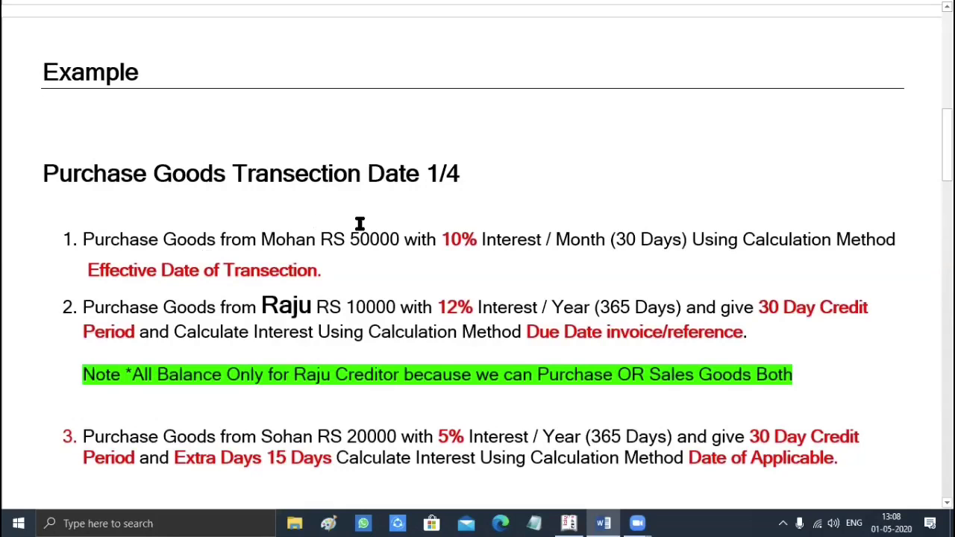
pyautogui.scroll(-1, 73, 140)
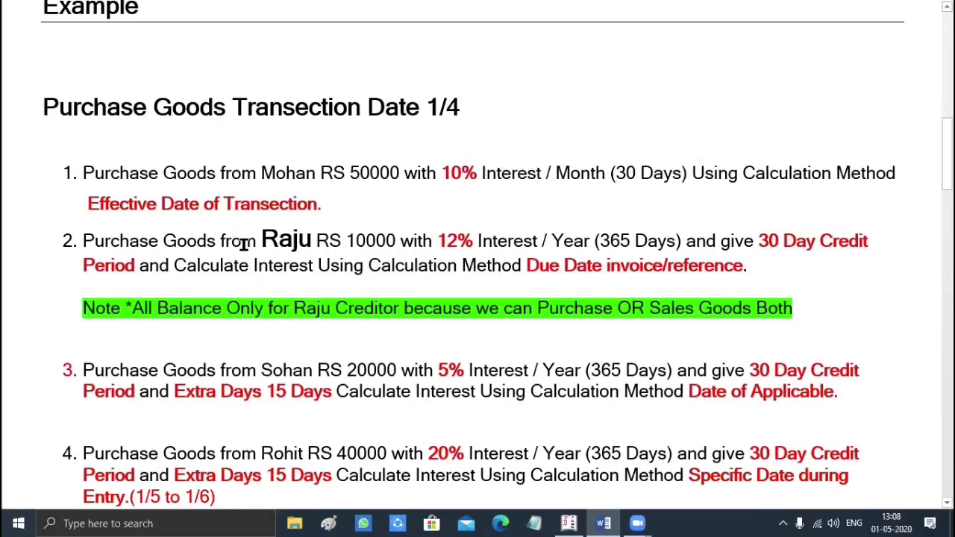
pyautogui.scroll(-1, 244, 245)
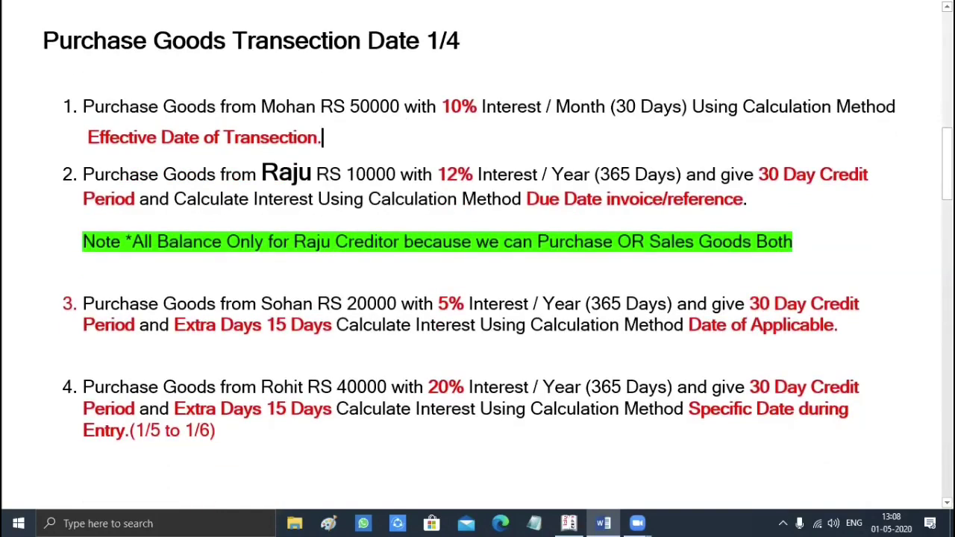
pyautogui.press('Return')
pyautogui.press('Return')
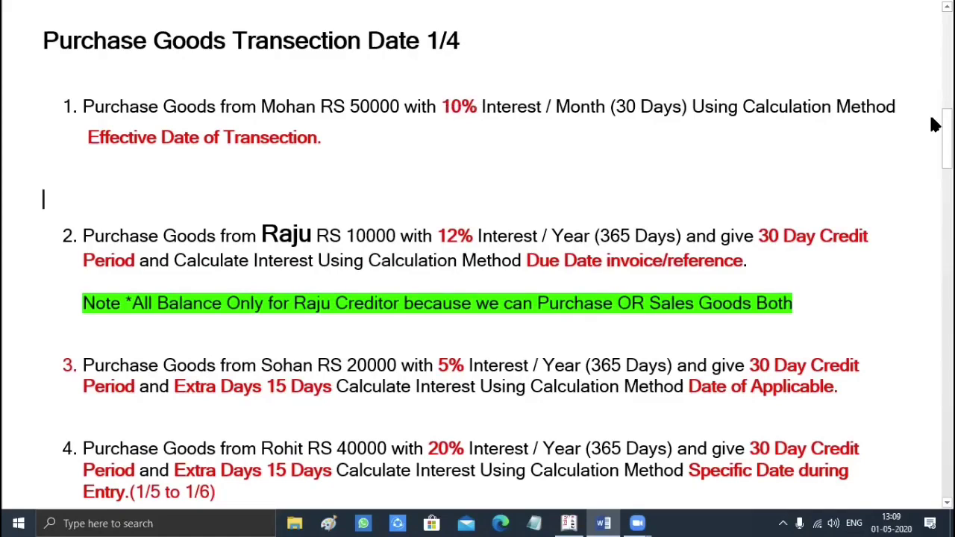
# Step: Review the first example's calculation method and transaction date, and add two more blank lines beneath it
pyautogui.moveTo(81, 138); pyautogui.dragTo(343, 153)
pyautogui.click(346, 149)
pyautogui.moveTo(439, 40); pyautogui.dragTo(459, 38)
pyautogui.click(339, 159)
pyautogui.press('Return')
pyautogui.press('Return')
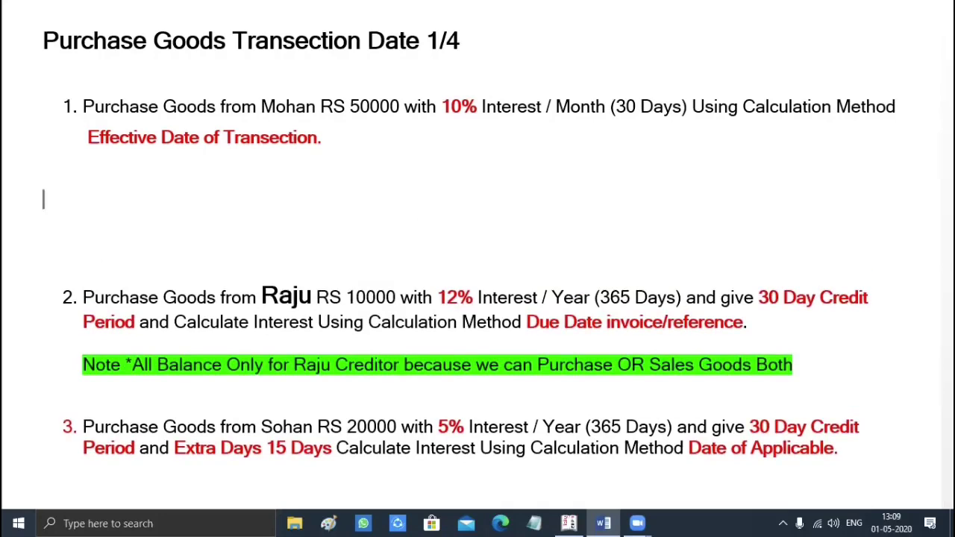
# Step: Write the journal entry below the first example: "Purchase->DR", followed by a line with "To" and the supplier's name
pyautogui.write('Purchase-')
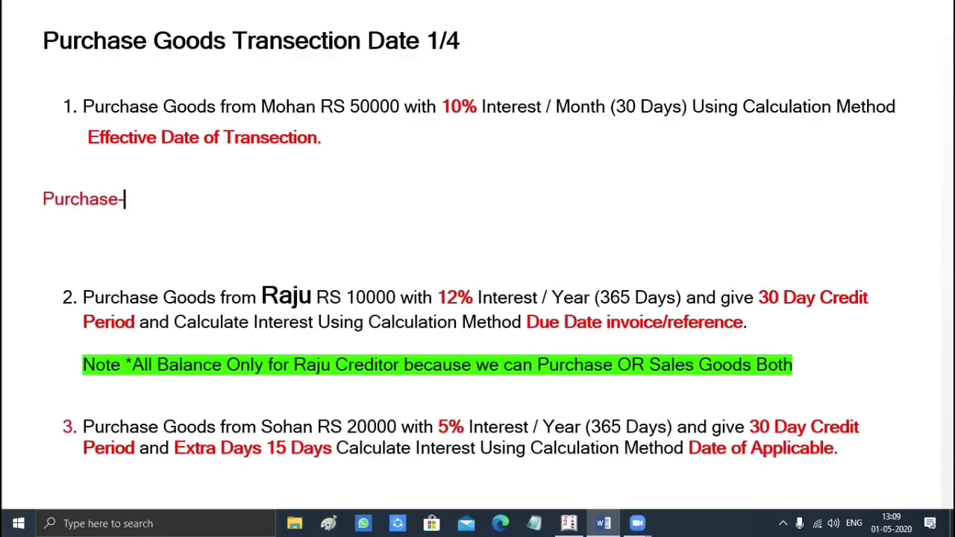
pyautogui.write('>DR')
pyautogui.press('Return')
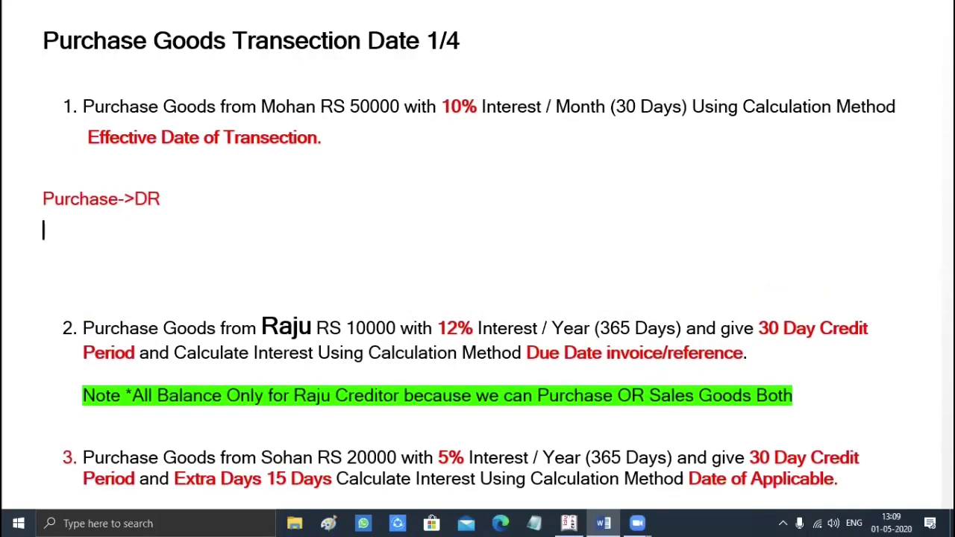
pyautogui.write('To Mohan')
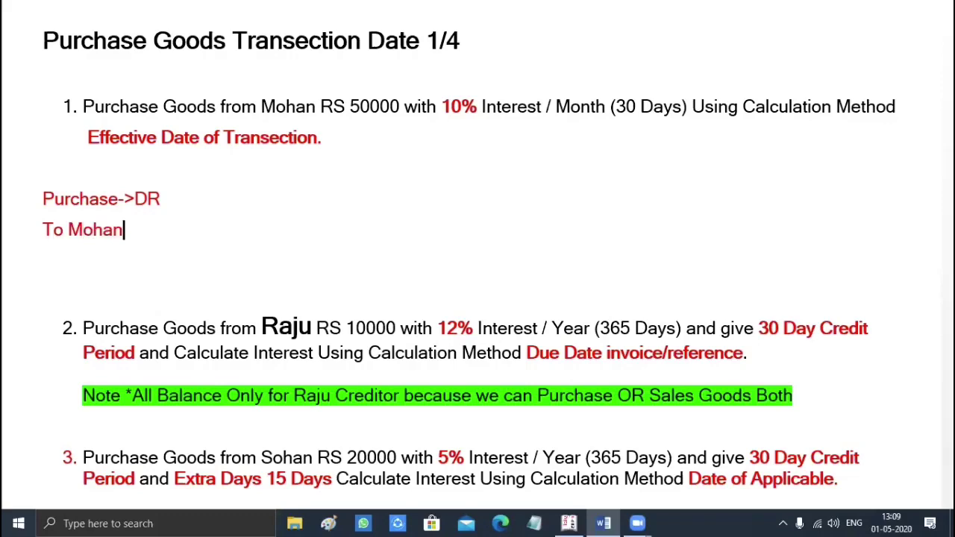
# Step: Add an arrow and the interest rate "10% / Month" after the supplier's name in the first example's journal entry
pyautogui.click(188, 202)
pyautogui.click(242, 234)
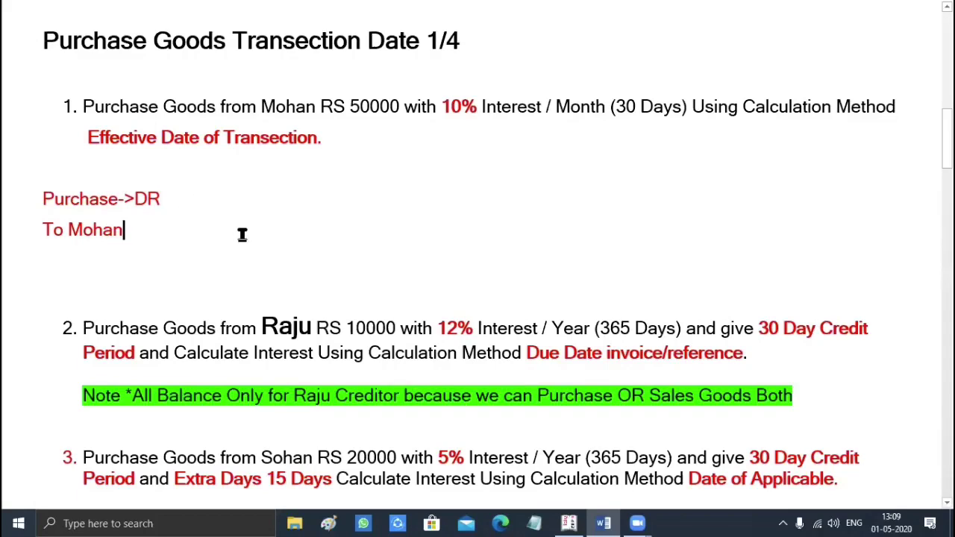
pyautogui.write('--')
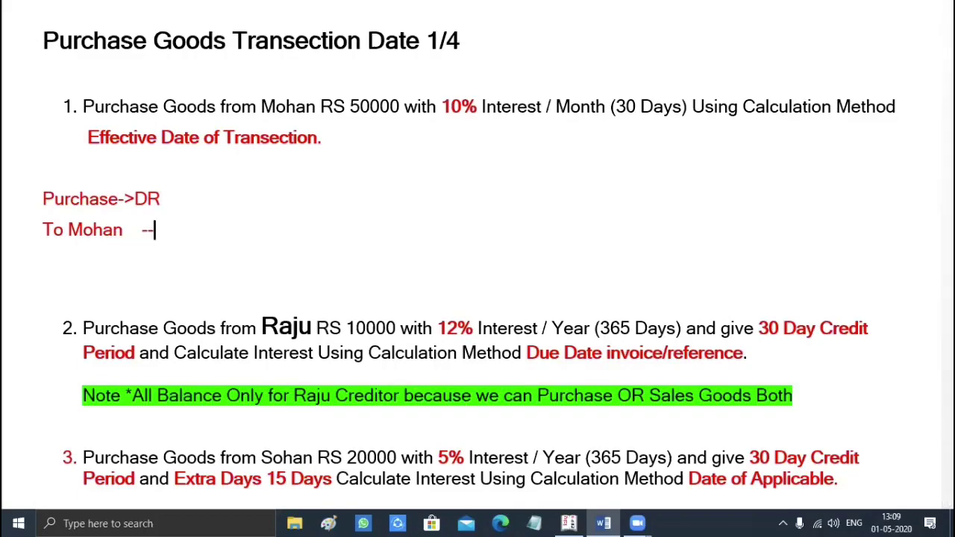
pyautogui.write('-> 10')
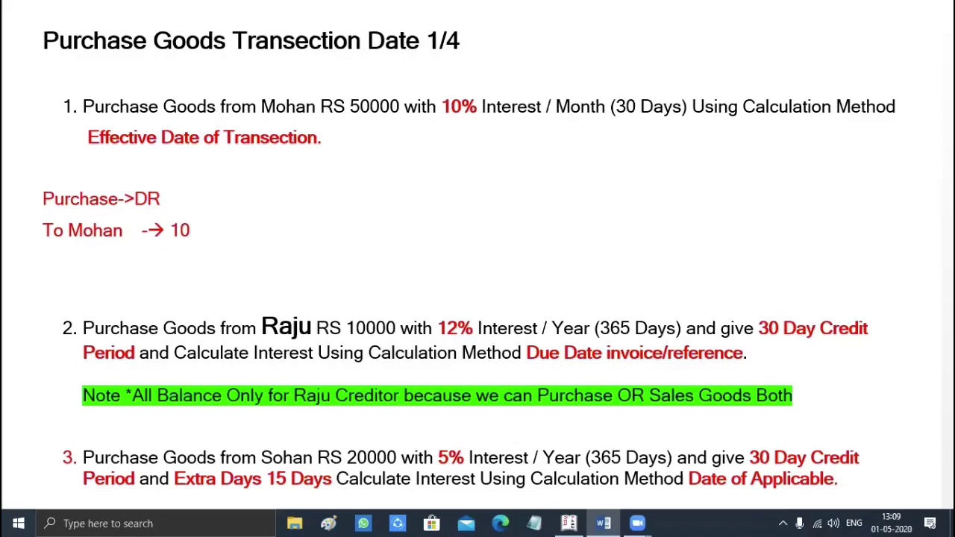
pyautogui.write('% / Mo')
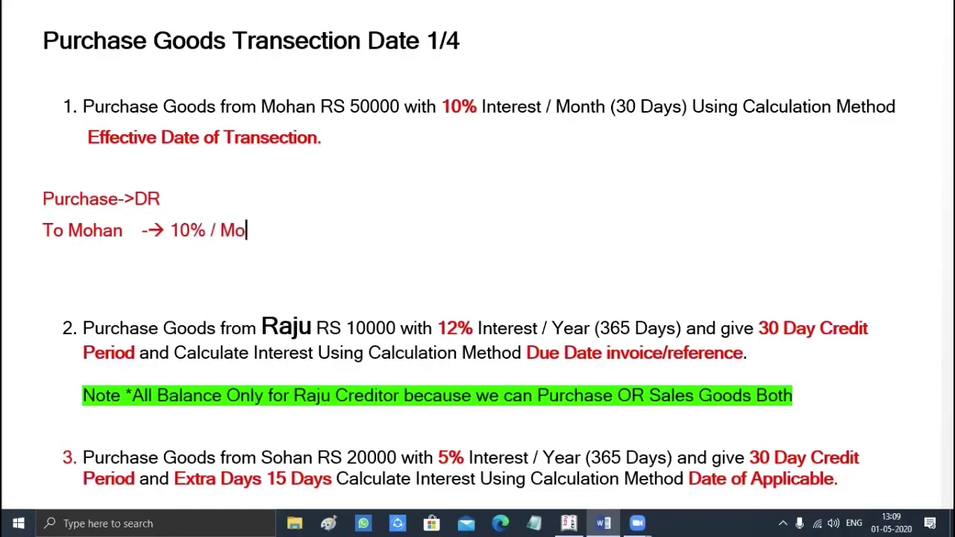
pyautogui.write('nth')
# Step: Complete the supplier line with the calculation method and period: "Effective Date of Transection (1/4 -- 1/7)"
pyautogui.write('Effec')
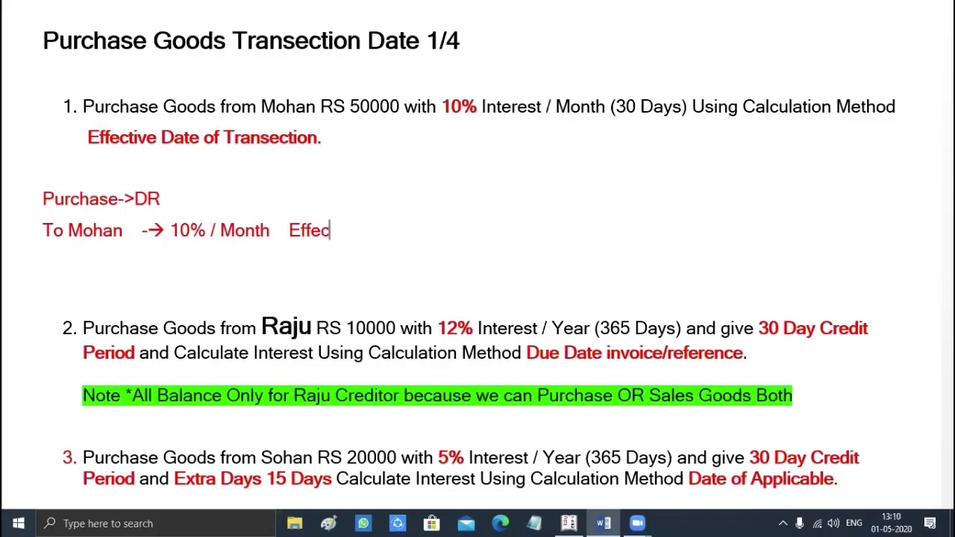
pyautogui.write('tive Date ')
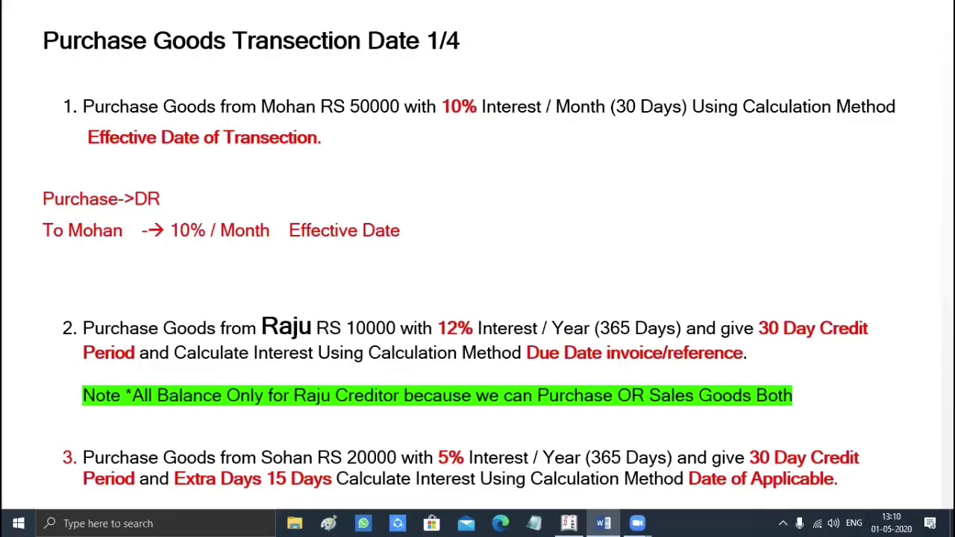
pyautogui.write('of Transectio')
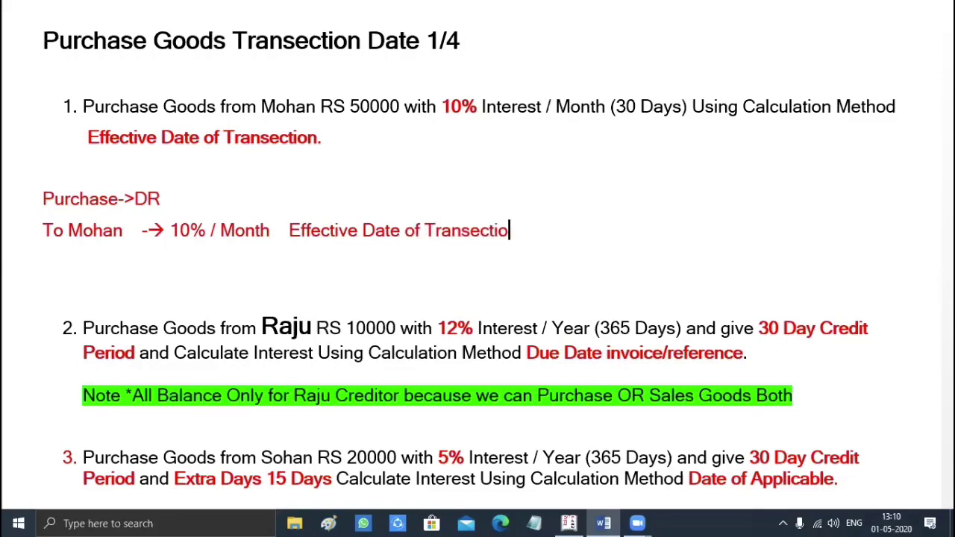
pyautogui.write('n (1/4')
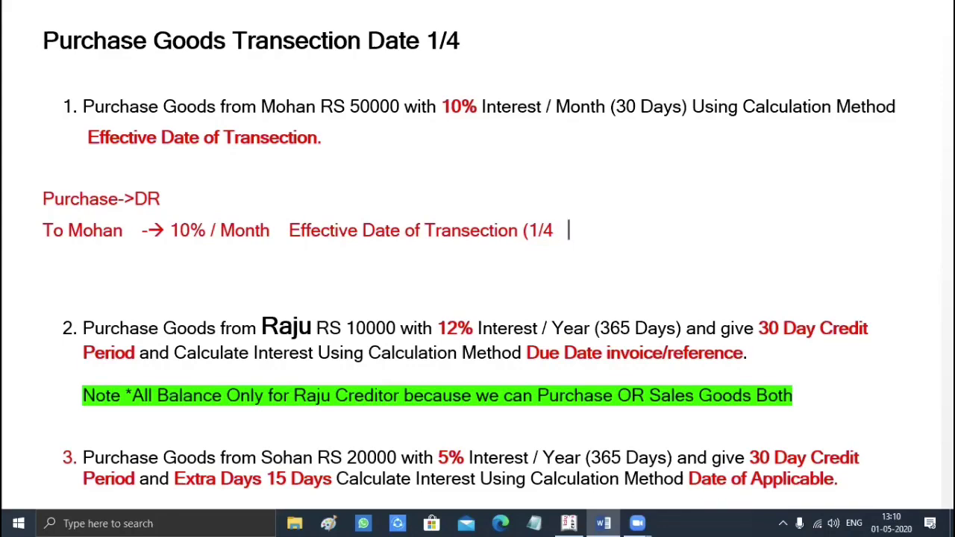
pyautogui.write('-- 1/')
pyautogui.write('7)')
pyautogui.moveTo(530, 231); pyautogui.dragTo(569, 231)
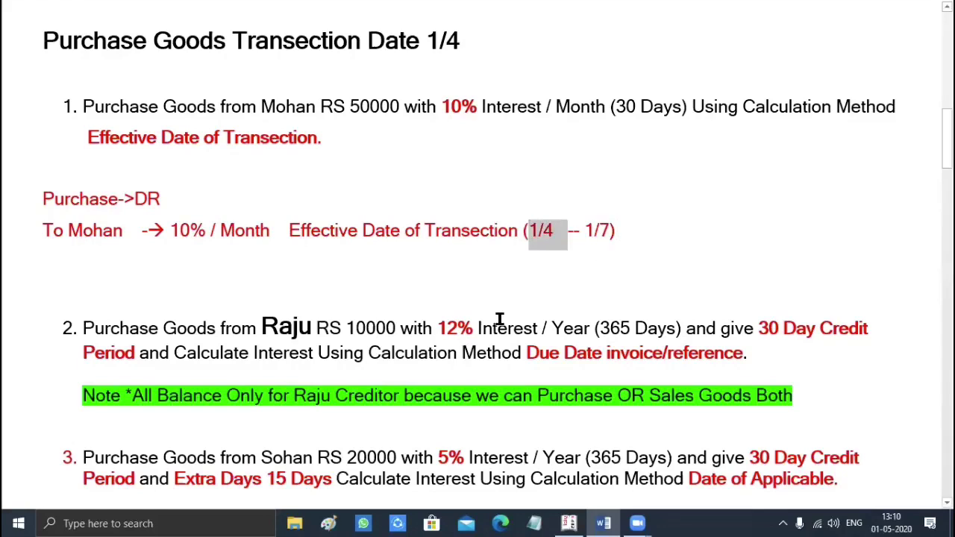
pyautogui.click(467, 270)
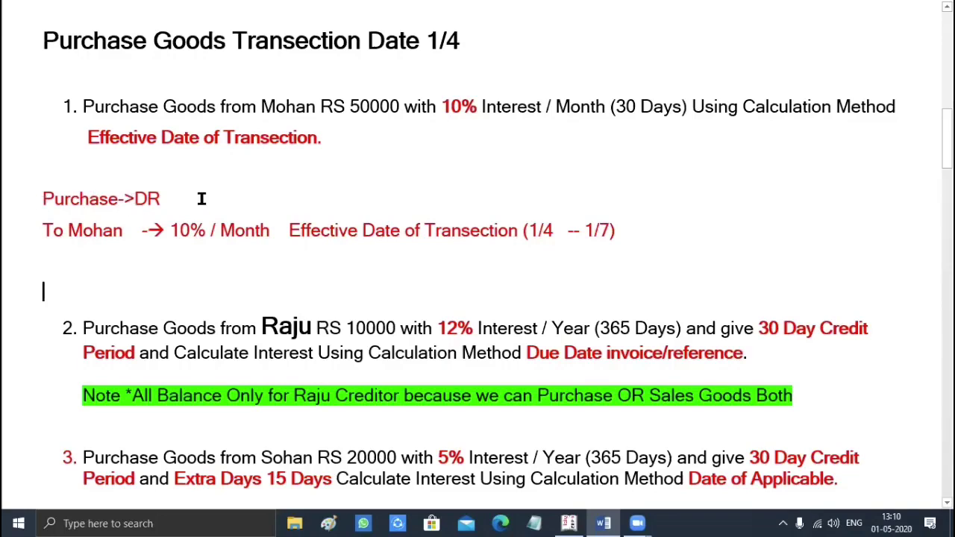
# Step: Switch to Tally.ERP 9 and open the creation form for a new company
pyautogui.click(570, 522)
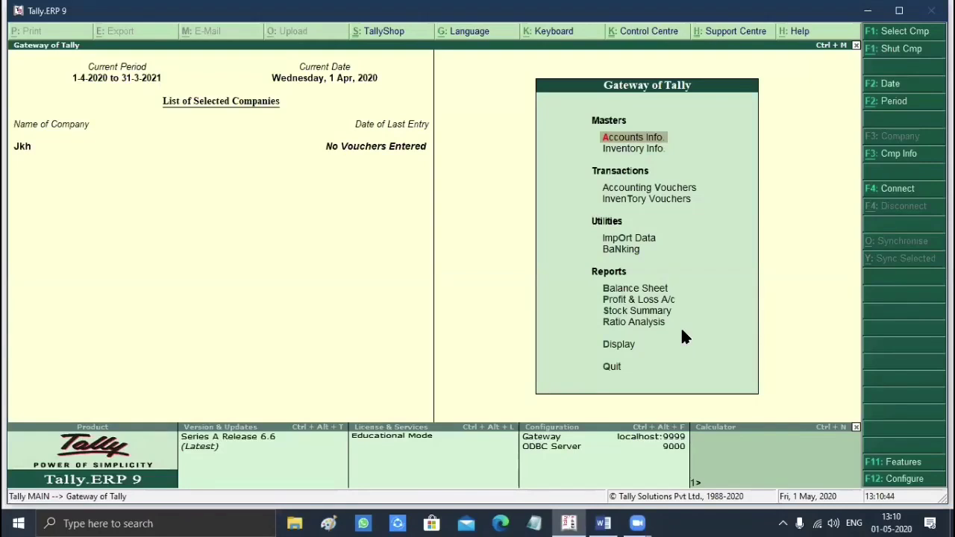
pyautogui.hotkey('alt', 'F3')
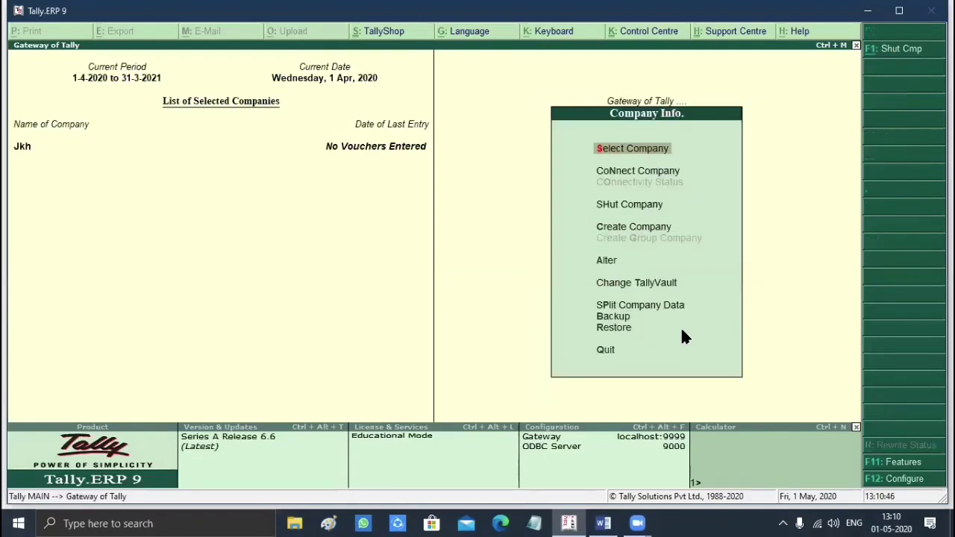
pyautogui.press('Down')
pyautogui.press('Down')
pyautogui.press('Down')
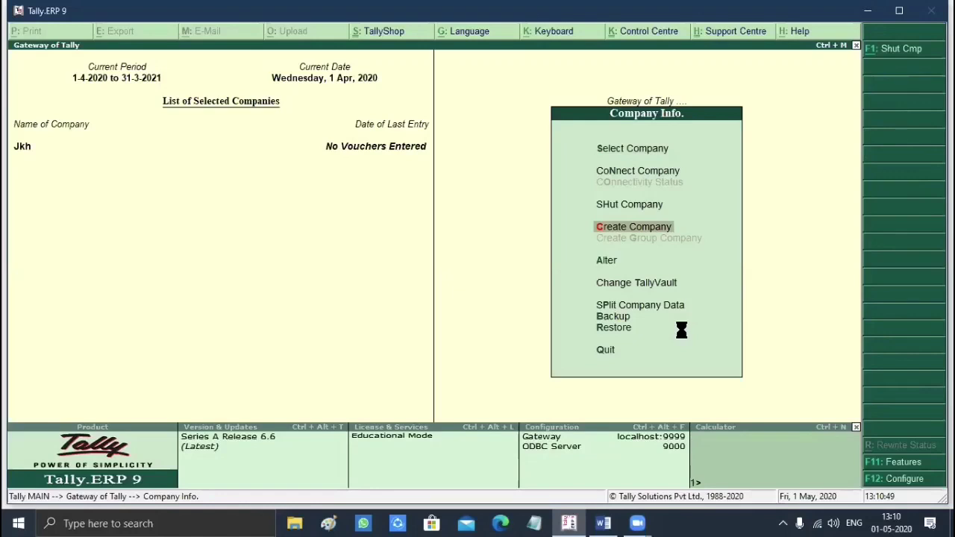
pyautogui.press('Return')
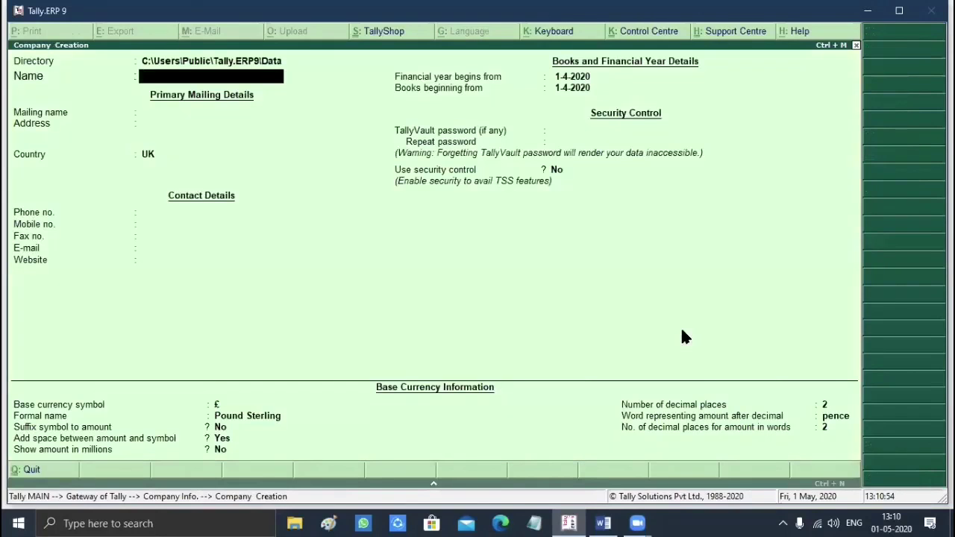
# Step: Create the company "Interest Calculation" with India as its country, and return to the Gateway of Tally
pyautogui.write('Interest Cal')
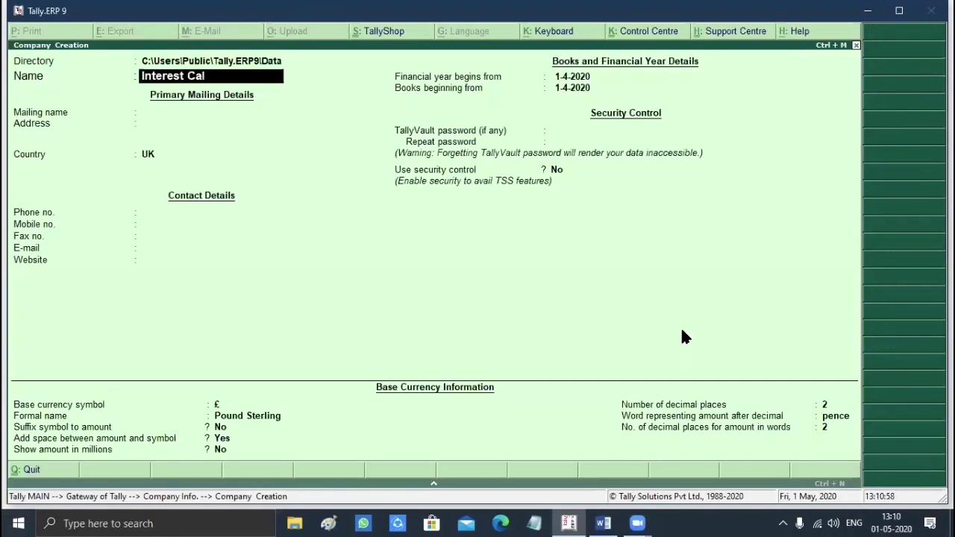
pyautogui.write('culation')
pyautogui.press('Return')
pyautogui.press('Return')
pyautogui.press('Return')
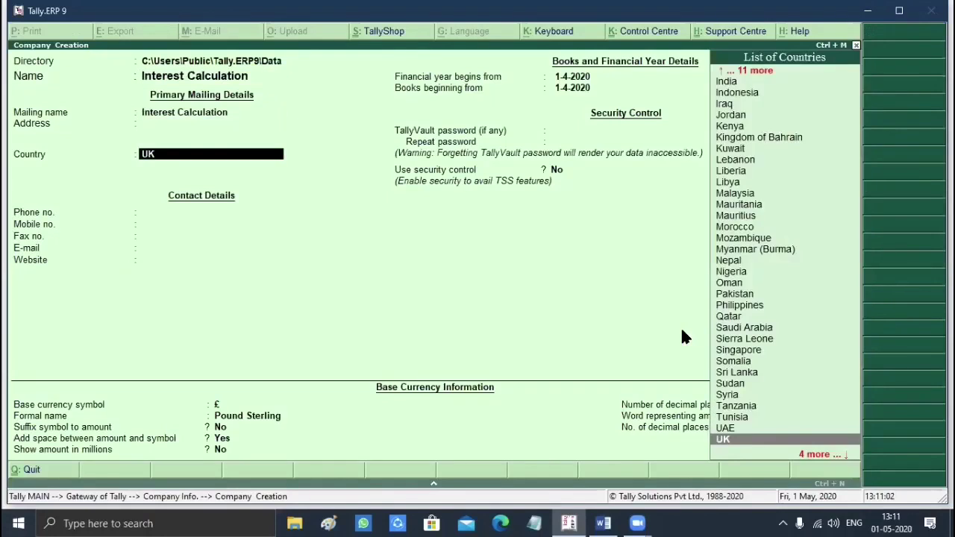
pyautogui.write('India')
pyautogui.press('Return')
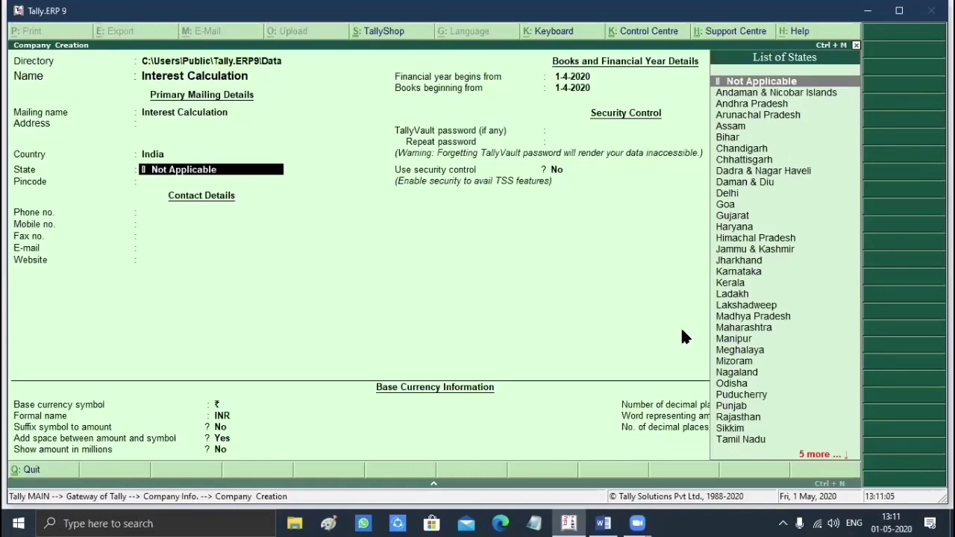
pyautogui.hotkey('ctrl', 'a')
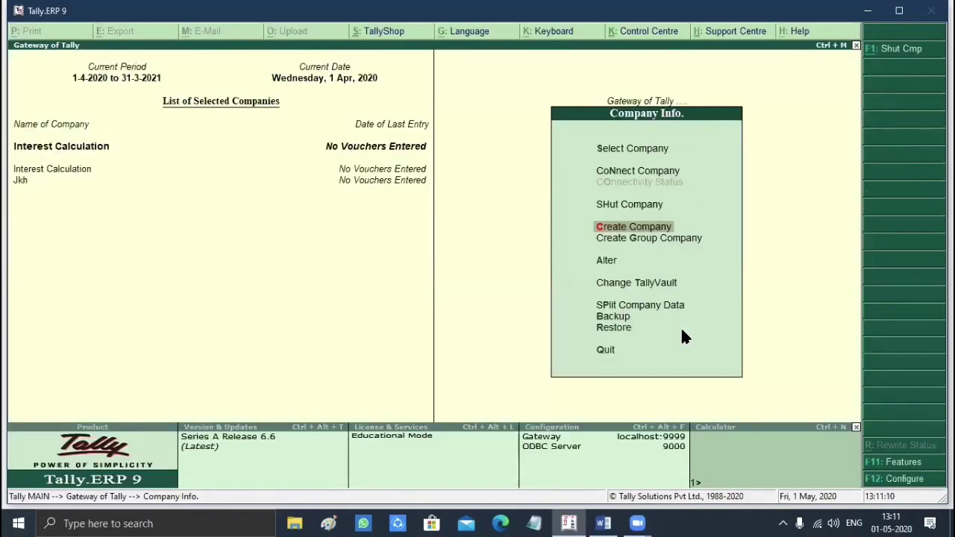
pyautogui.press('Escape')
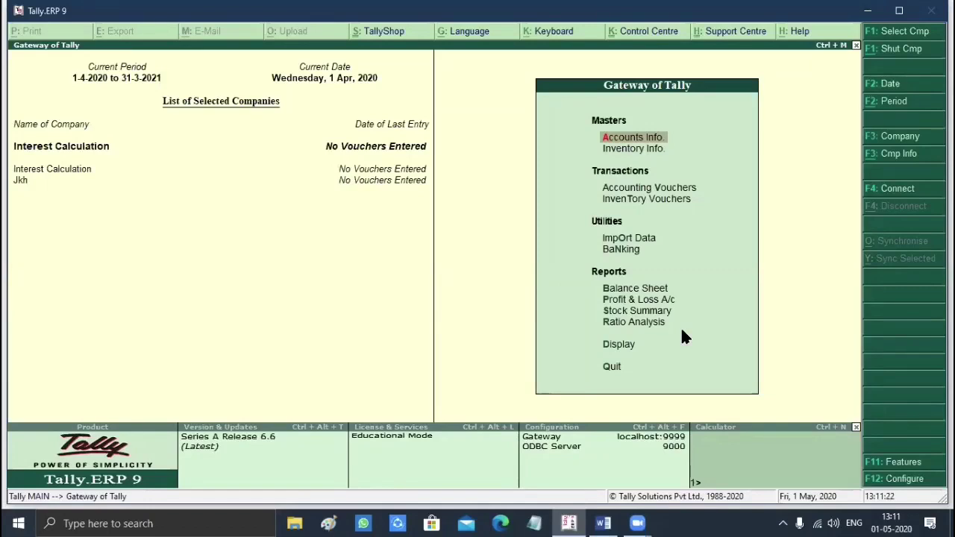
# Step: In the Interest Calculation company's accounting features, activate interest calculation and the use of advanced parameters
pyautogui.press('F11')
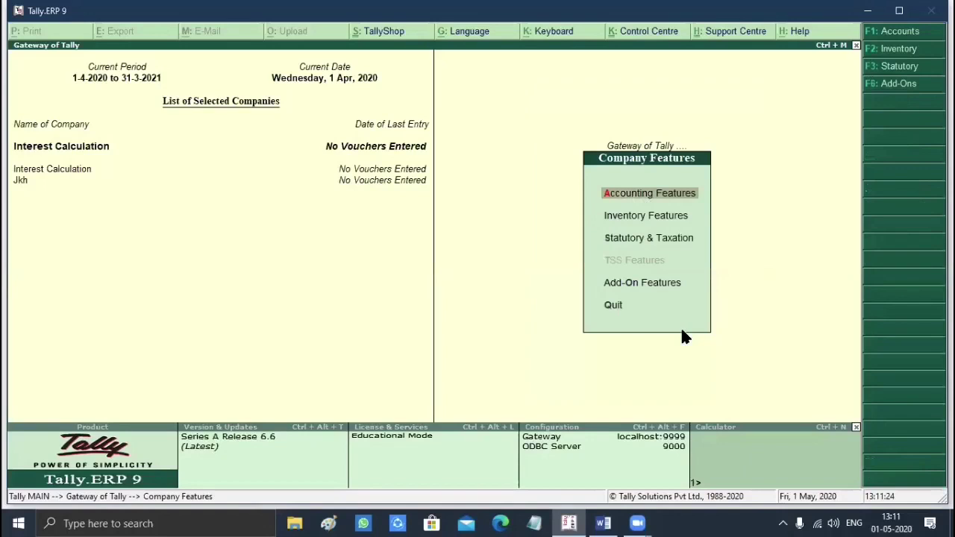
pyautogui.press('Return')
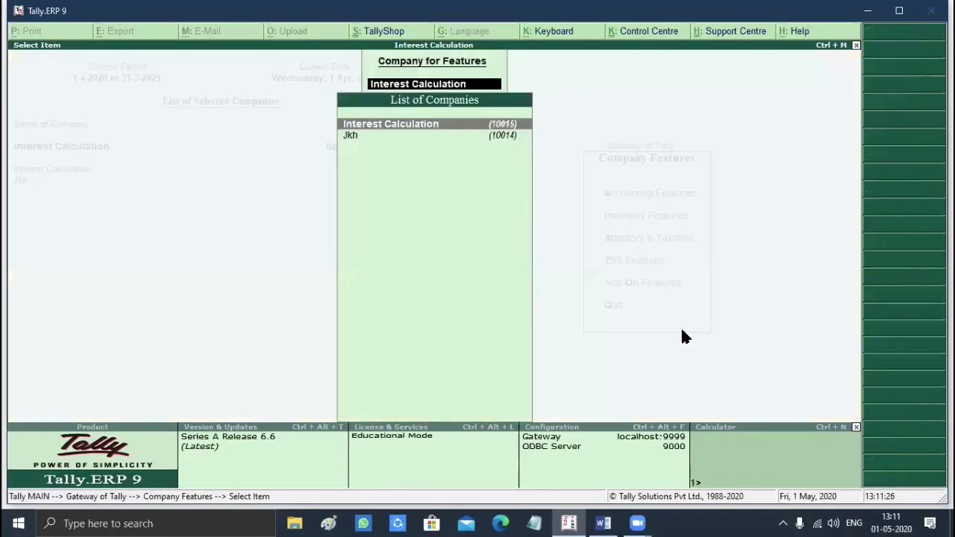
pyautogui.press('Return')
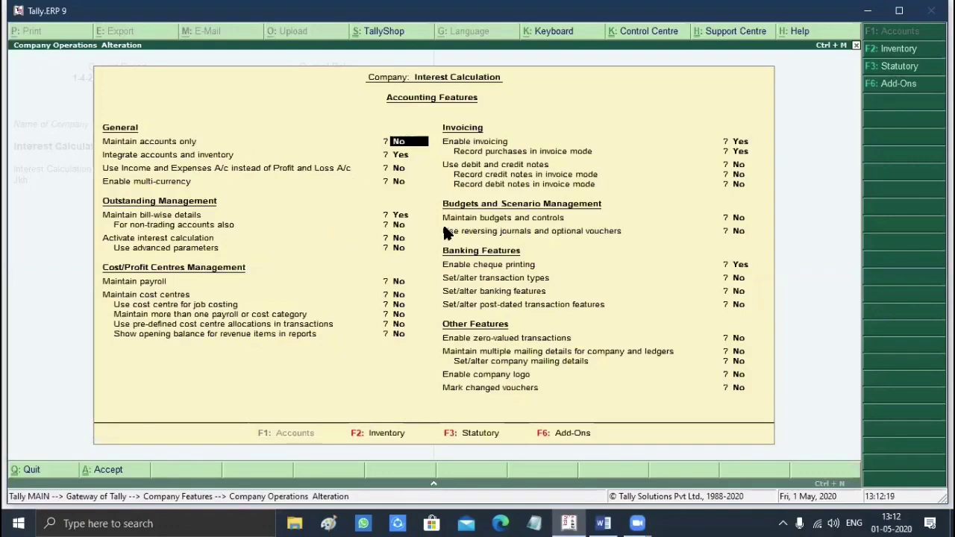
pyautogui.press('Return')
pyautogui.press('Return')
pyautogui.press('Return')
pyautogui.press('Return')
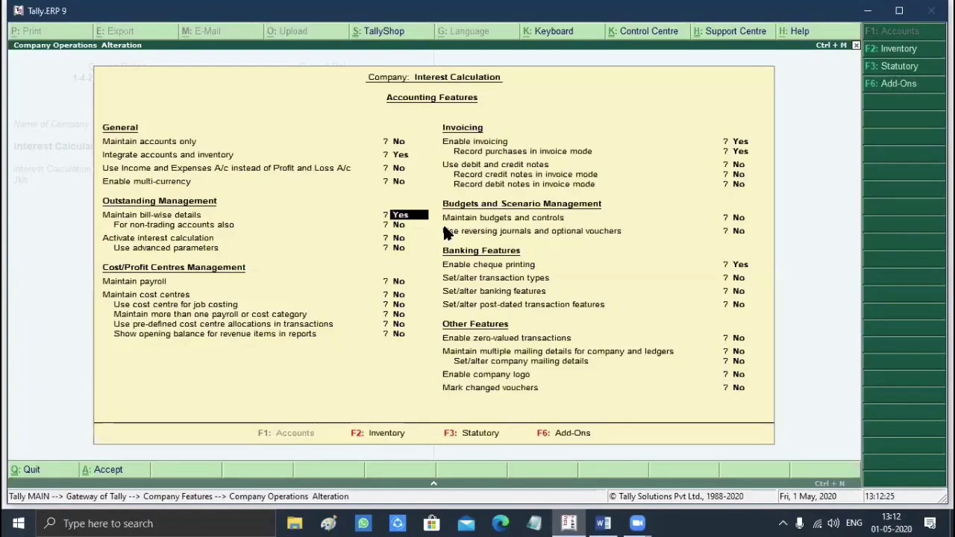
pyautogui.press('Return')
pyautogui.press('Return')
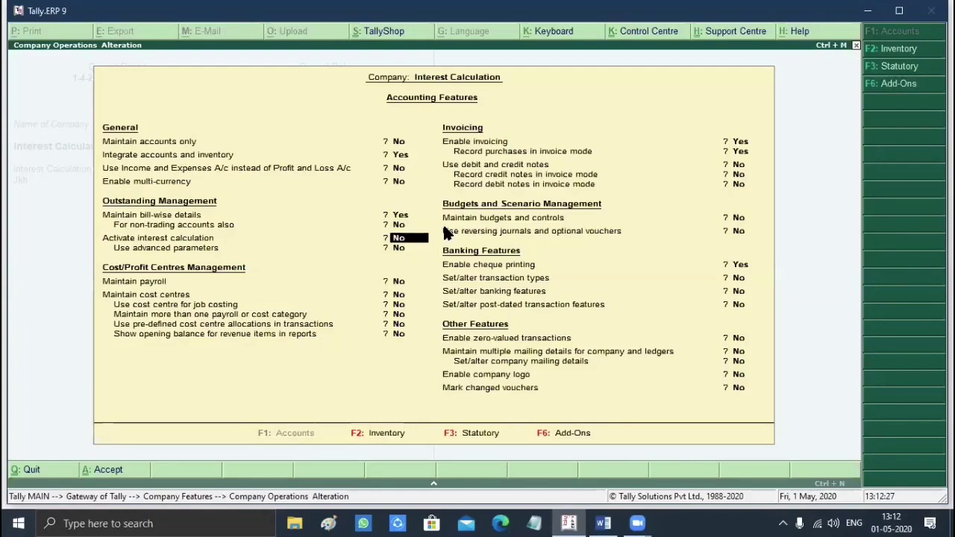
pyautogui.write('y')
pyautogui.press('Return')
pyautogui.write('y')
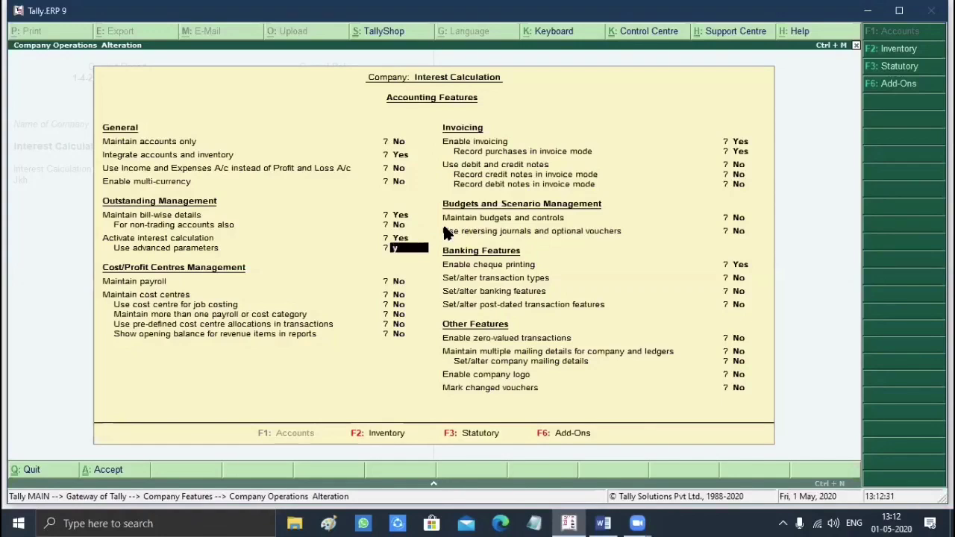
pyautogui.press('Return')
# Step: Enable debit and credit notes, and have both credit notes and debit notes recorded in invoice mode
pyautogui.press('Return')
pyautogui.press('Return')
pyautogui.press('Return')
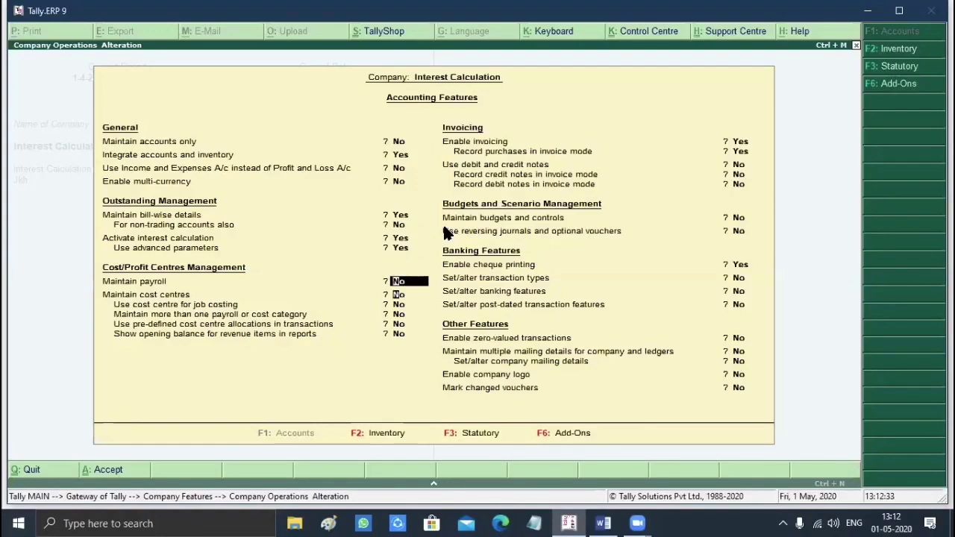
pyautogui.write('y')
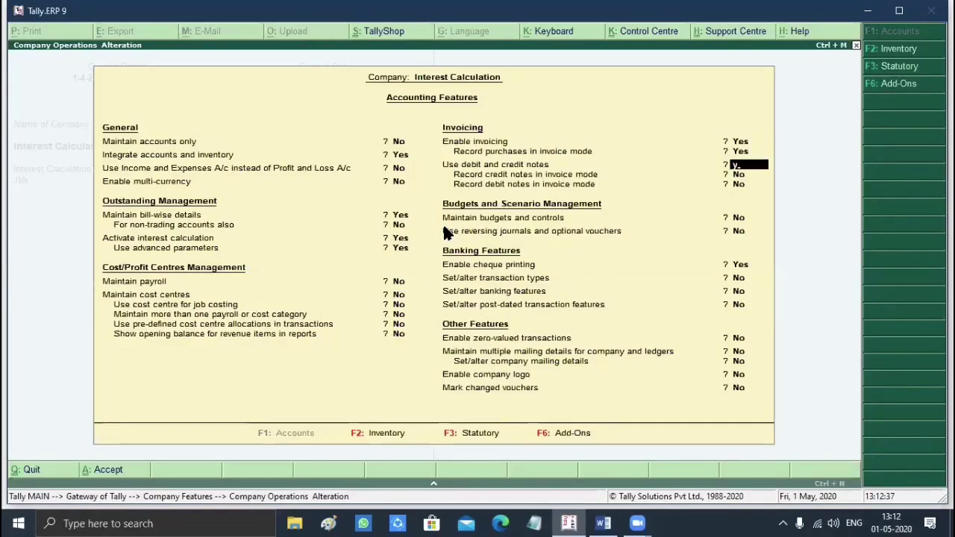
pyautogui.press('Return')
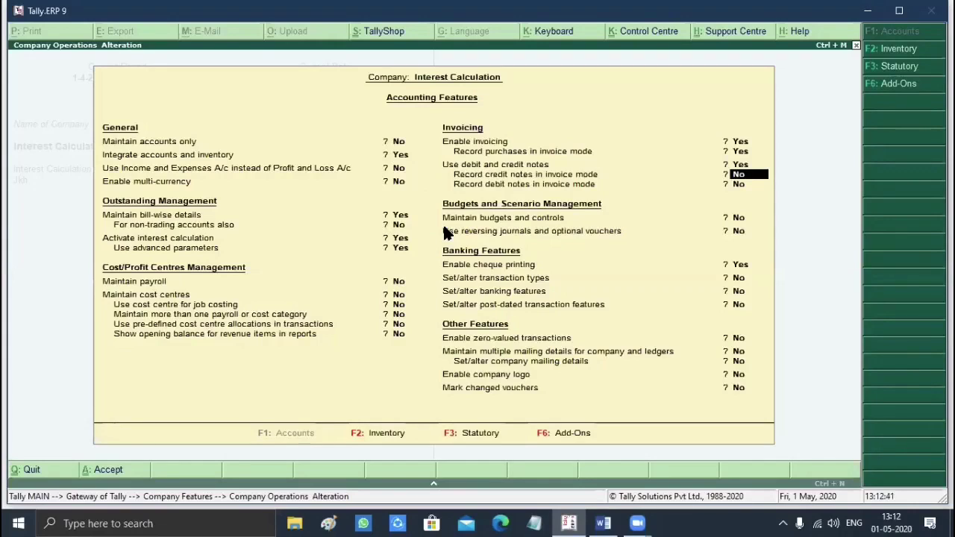
pyautogui.write('y')
pyautogui.press('Return')
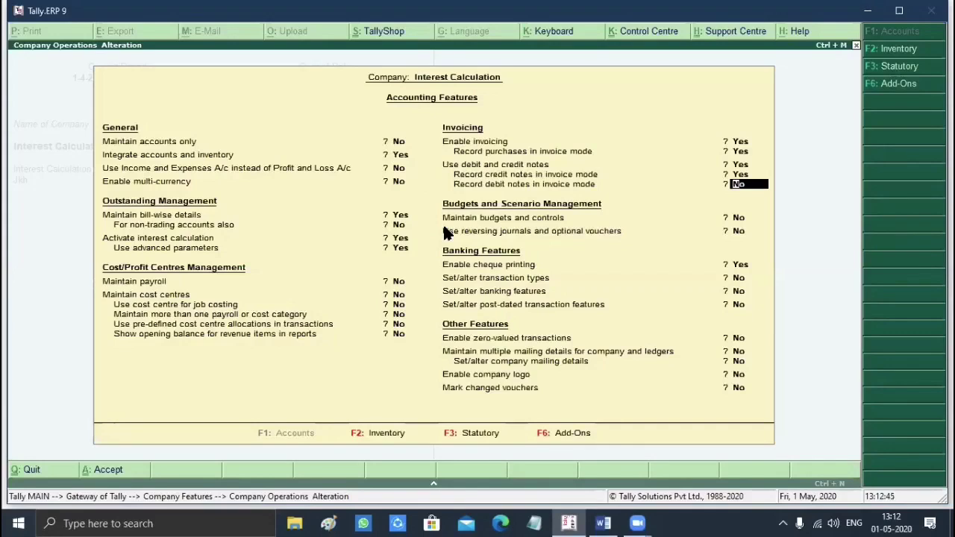
pyautogui.write('y')
pyautogui.press('Return')
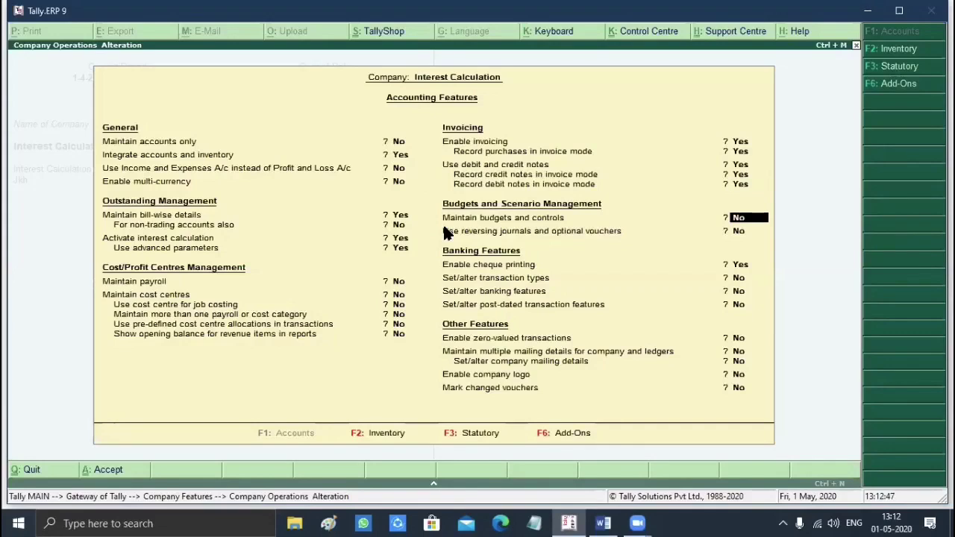
# Step: Save the accounting features with the remaining options left at their defaults, and return to the Gateway of Tally
pyautogui.press('Return')
pyautogui.press('Return')
pyautogui.press('Return')
pyautogui.press('Return')
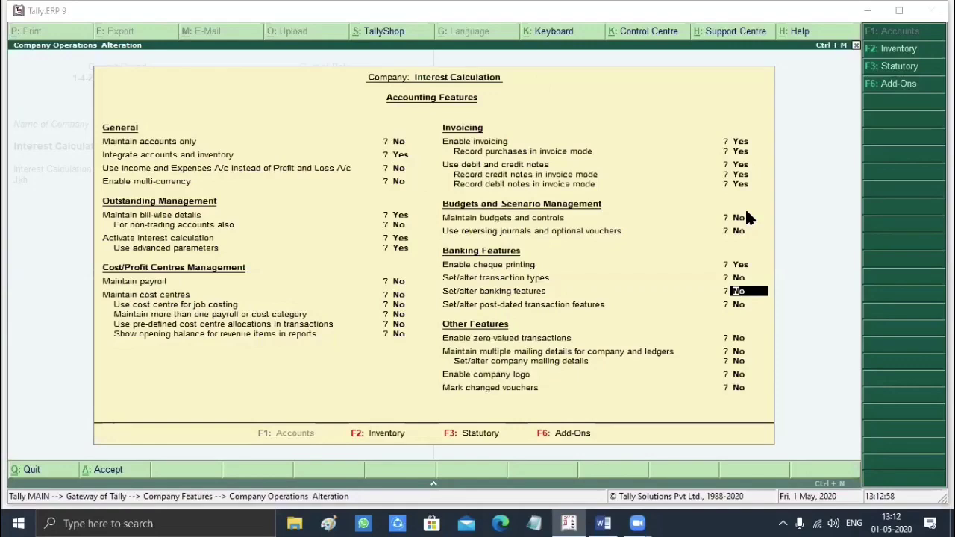
pyautogui.click(654, 12)
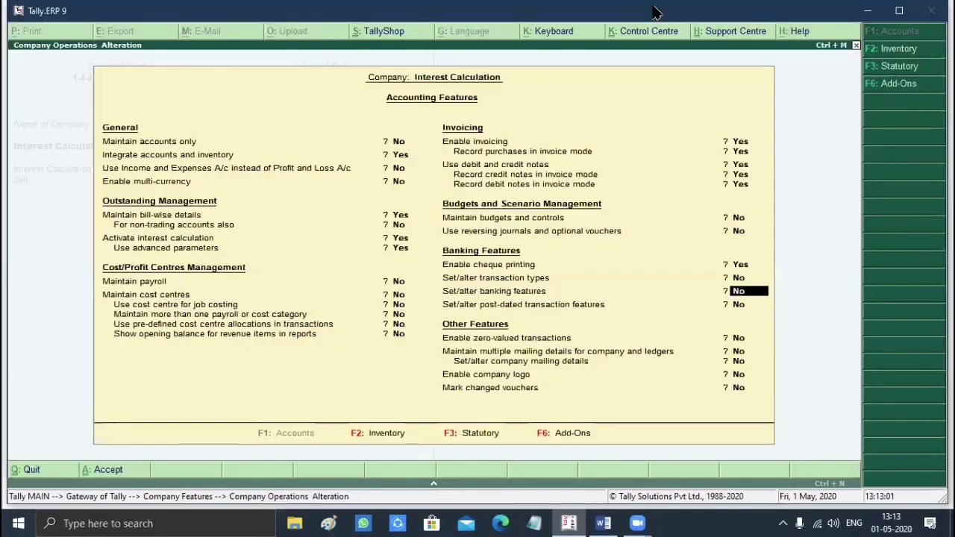
pyautogui.hotkey('ctrl', 'a')
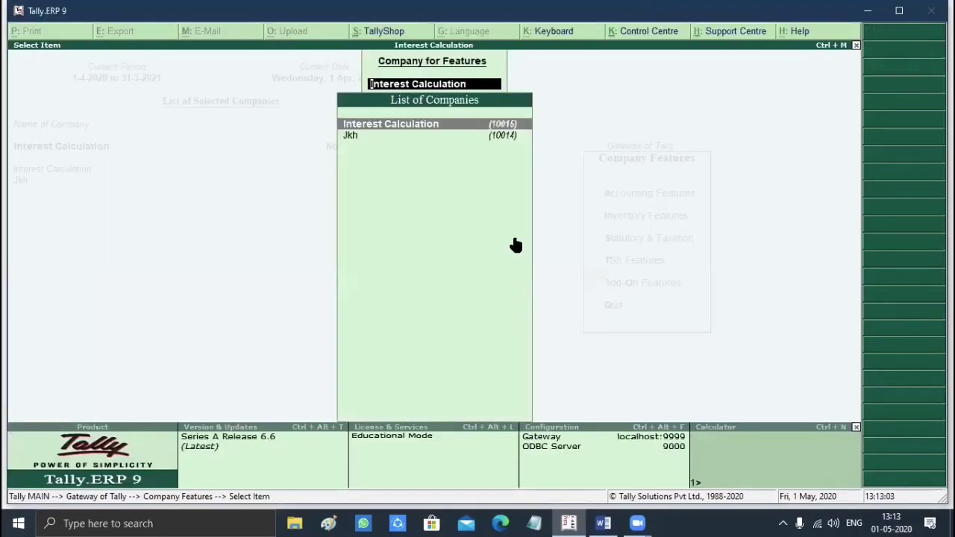
pyautogui.press('BackSpace')
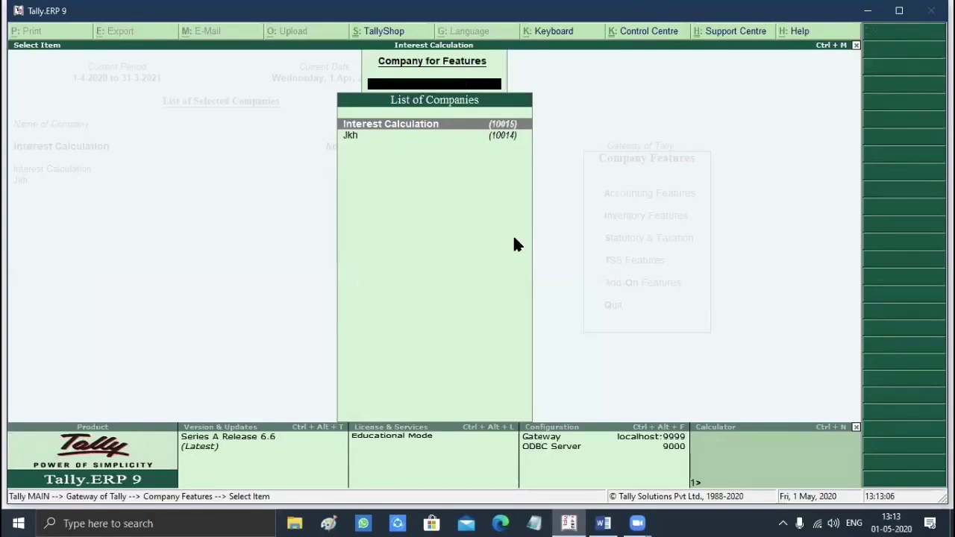
pyautogui.press('Escape')
pyautogui.press('Escape')
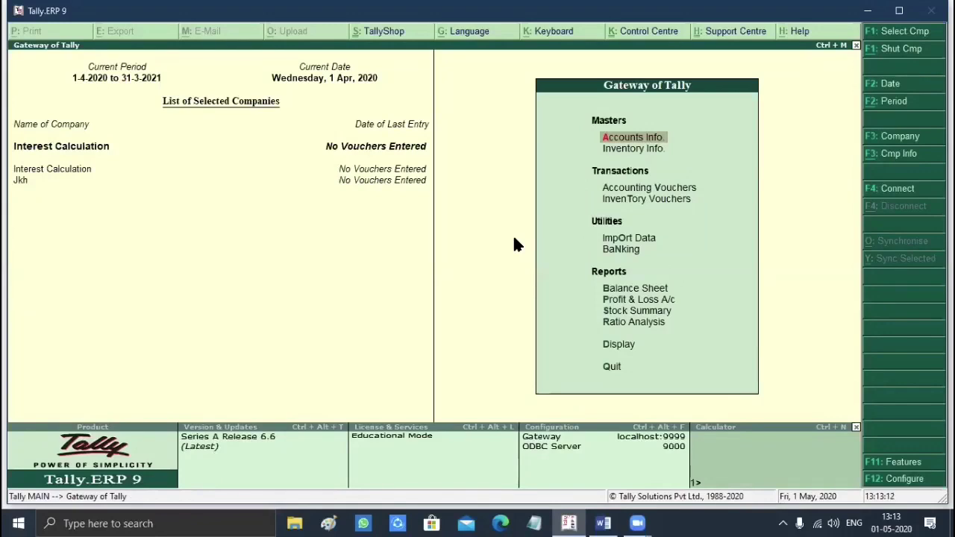
# Step: Open the Credit Note voucher type of the Interest Calculation company for alteration
pyautogui.press('Down')
pyautogui.press('Down')
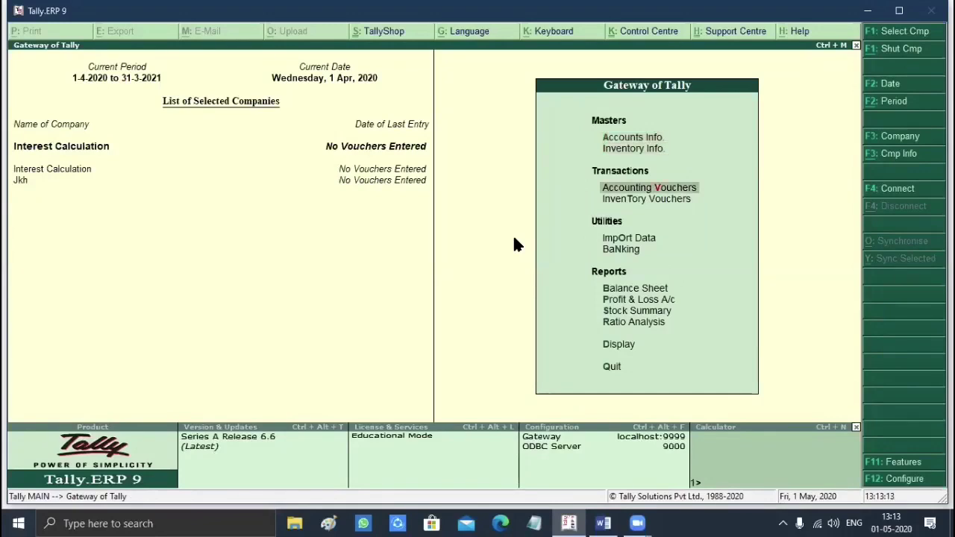
pyautogui.press('Up')
pyautogui.press('Up')
pyautogui.press('Return')
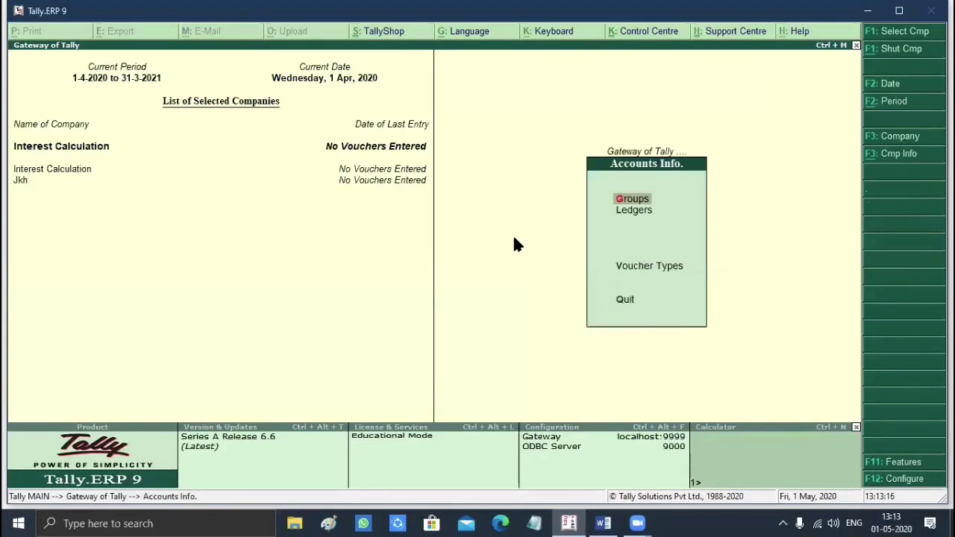
pyautogui.press('Down')
pyautogui.press('Down')
pyautogui.press('Return')
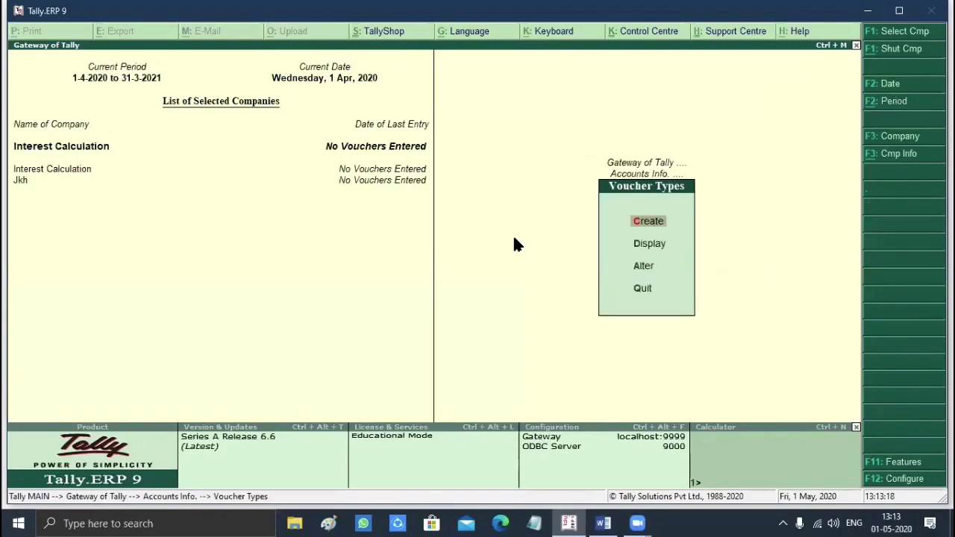
pyautogui.press('Down')
pyautogui.press('Down')
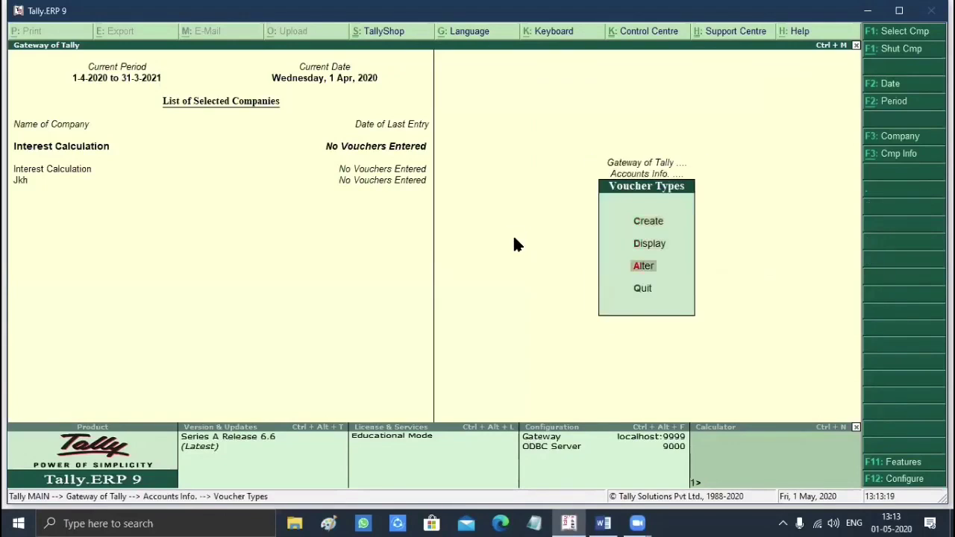
pyautogui.press('Return')
pyautogui.press('Down')
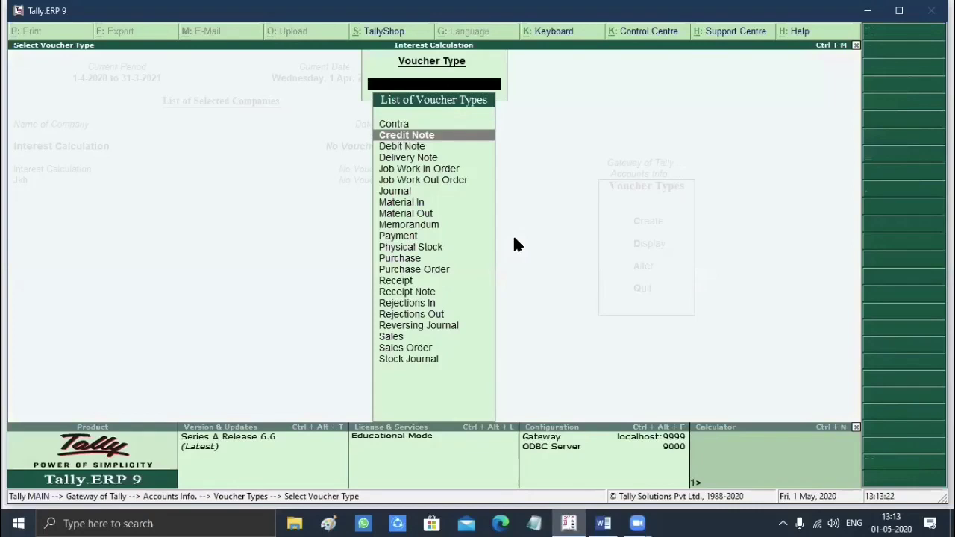
pyautogui.press('Return')
# Step: Add a class named "Inst" to the Credit Note voucher type, use it for interest accounting without compound interest, and save the voucher type
pyautogui.press('Return')
pyautogui.press('Return')
pyautogui.press('Return')
pyautogui.press('Return')
pyautogui.press('Return')
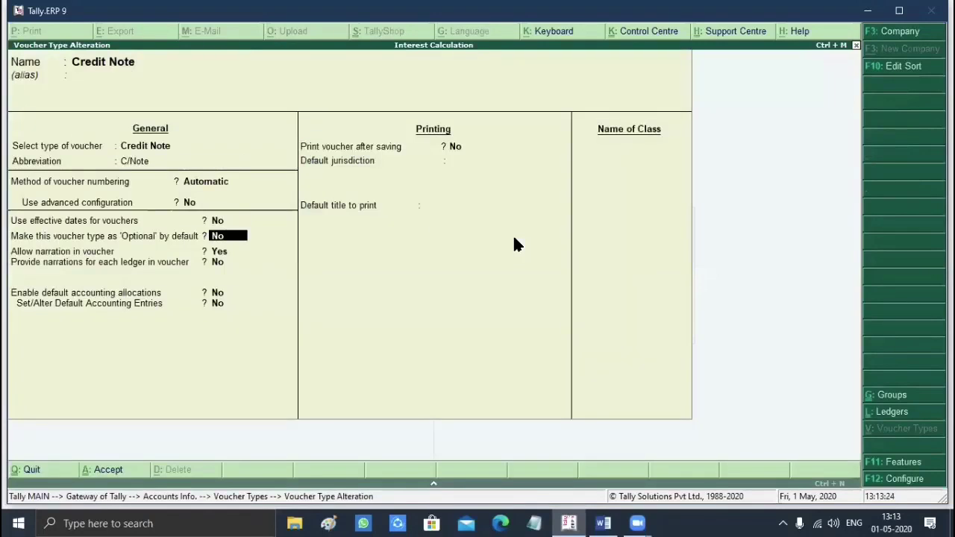
pyautogui.press('Return')
pyautogui.press('Return')
pyautogui.press('Return')
pyautogui.press('Return')
pyautogui.press('Return')
pyautogui.press('Return')
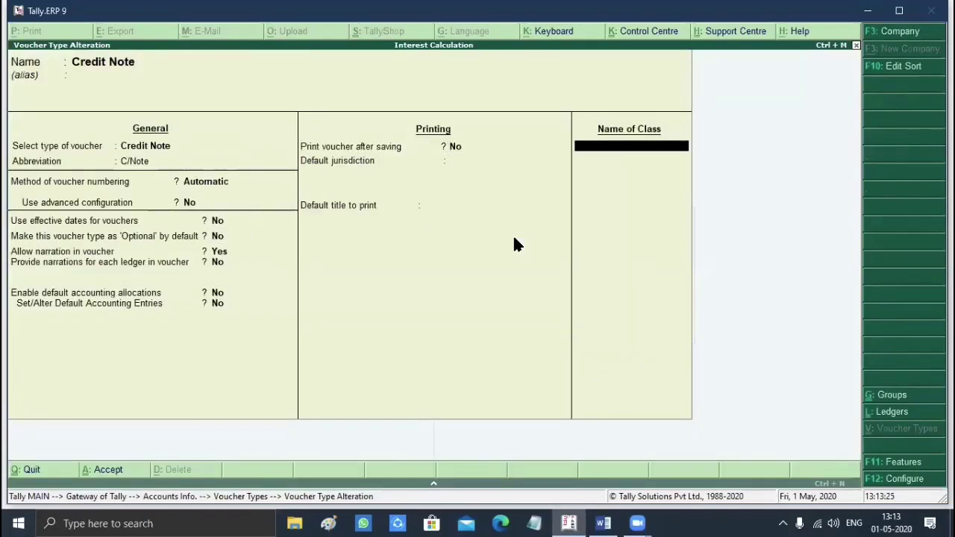
pyautogui.write('Inst')
pyautogui.press('Return')
pyautogui.press('y')
pyautogui.press('Return')
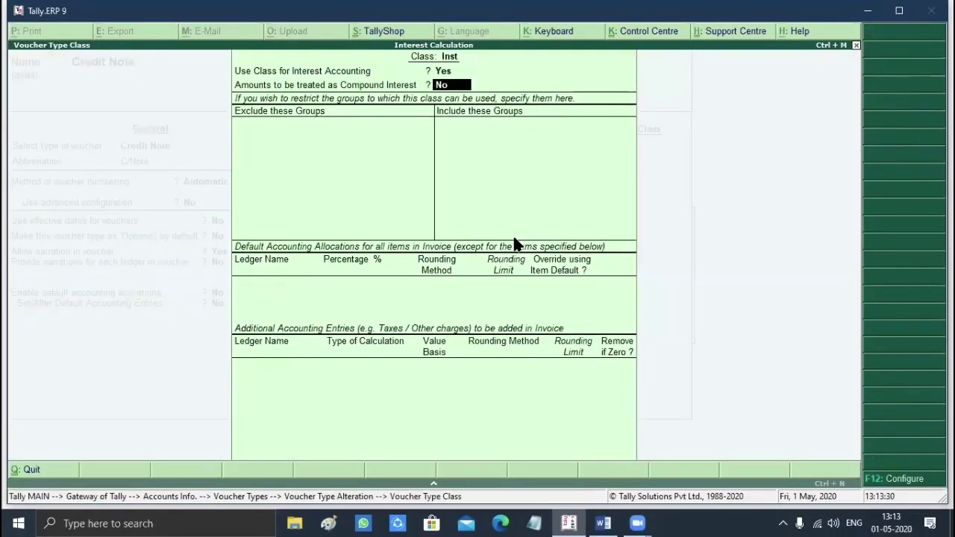
pyautogui.hotkey('ctrl', 'a')
pyautogui.press('Return')
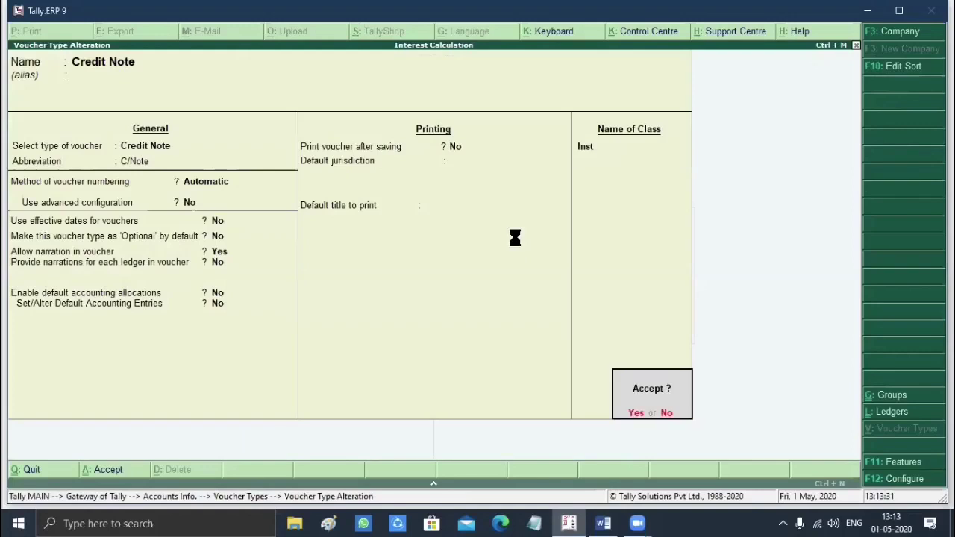
pyautogui.press('y')
# Step: Open the Debit Note voucher type for alteration and keep its general and printing settings at their defaults
pyautogui.press('Down')
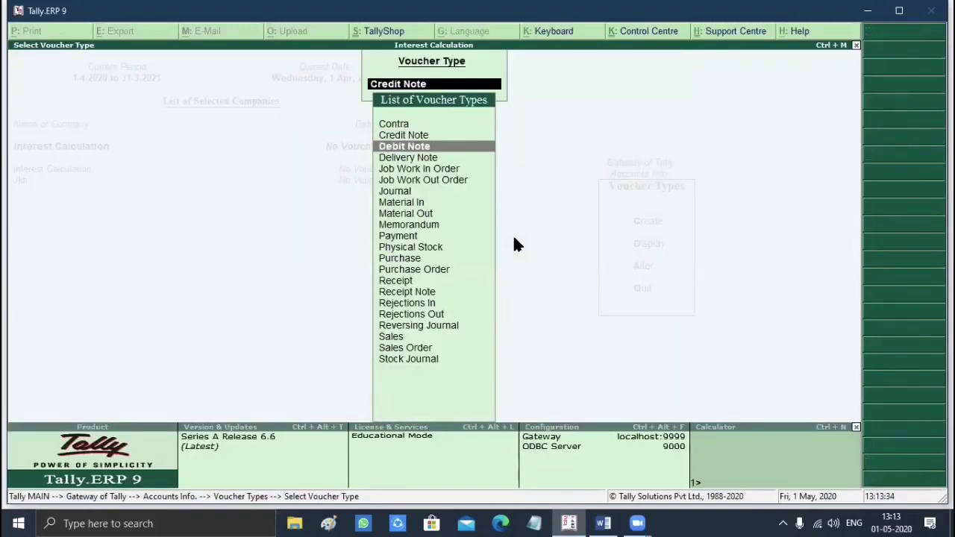
pyautogui.press('Return')
pyautogui.press('Return')
pyautogui.press('Return')
pyautogui.press('Return')
pyautogui.press('Return')
pyautogui.press('Return')
pyautogui.press('Return')
pyautogui.press('Return')
pyautogui.press('Return')
pyautogui.press('Return')
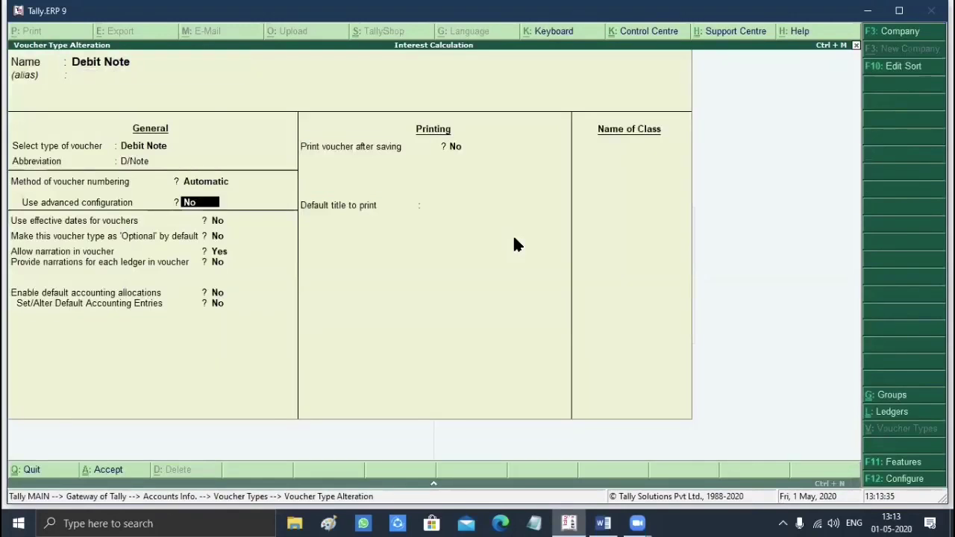
pyautogui.press('Return')
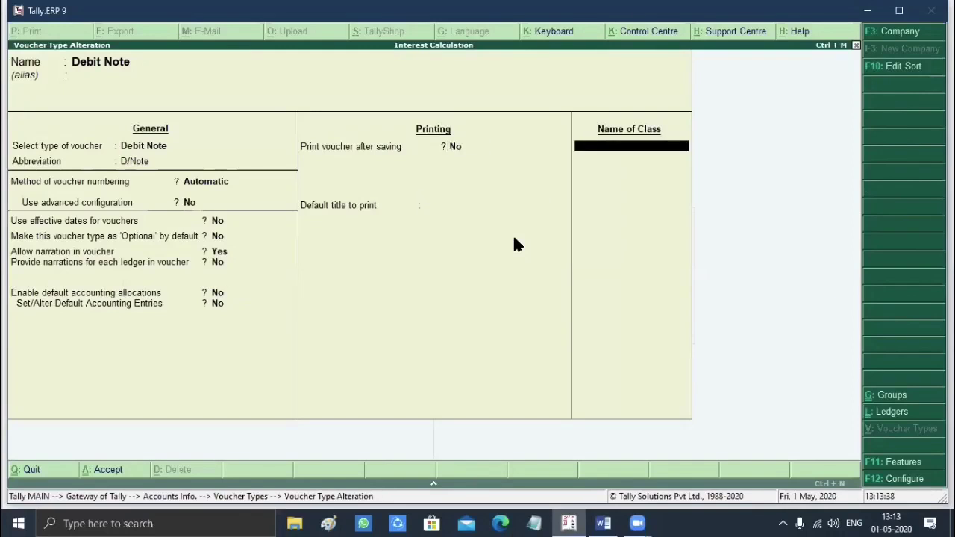
# Step: Add class "Inst" to Debit Note for interest accounting with amounts treated as compound interest, save, and return to the Gateway of Tally
pyautogui.write('Inst')
pyautogui.press('Return')
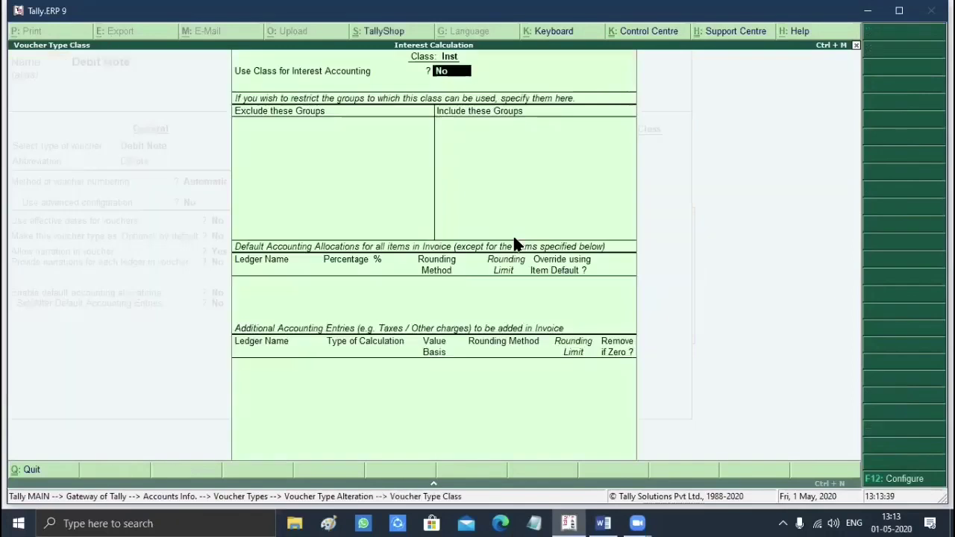
pyautogui.write('y')
pyautogui.press('Return')
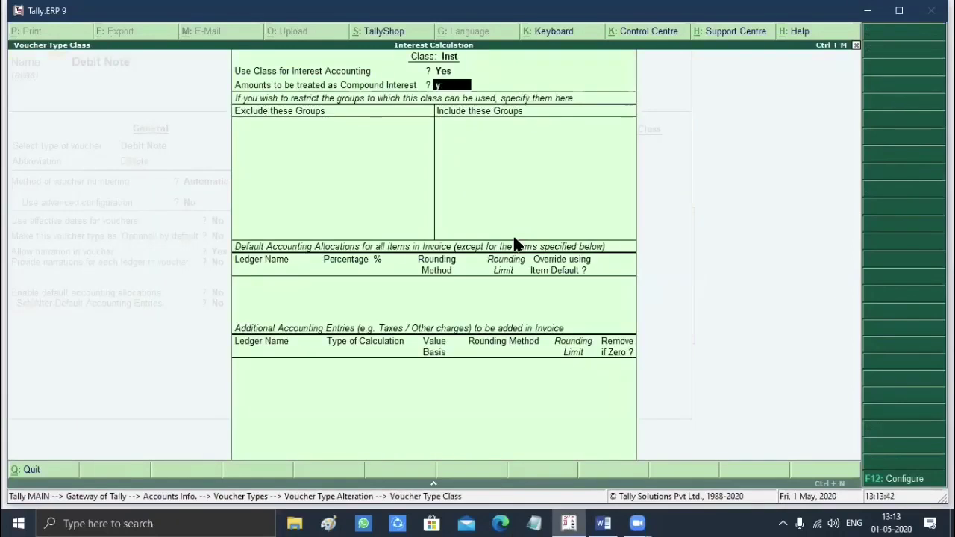
pyautogui.press('Return')
pyautogui.press('Return')
pyautogui.press('y')
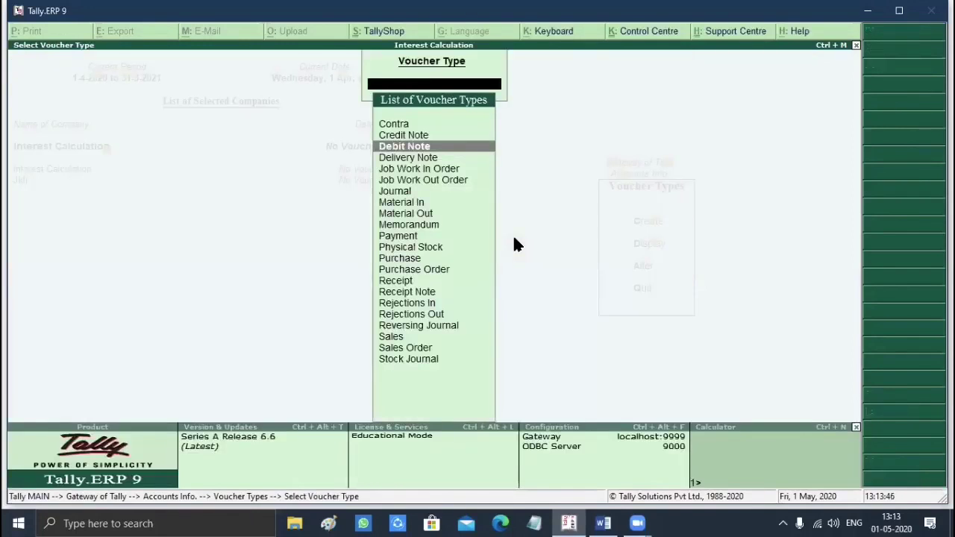
pyautogui.press('Escape')
pyautogui.press('Escape')
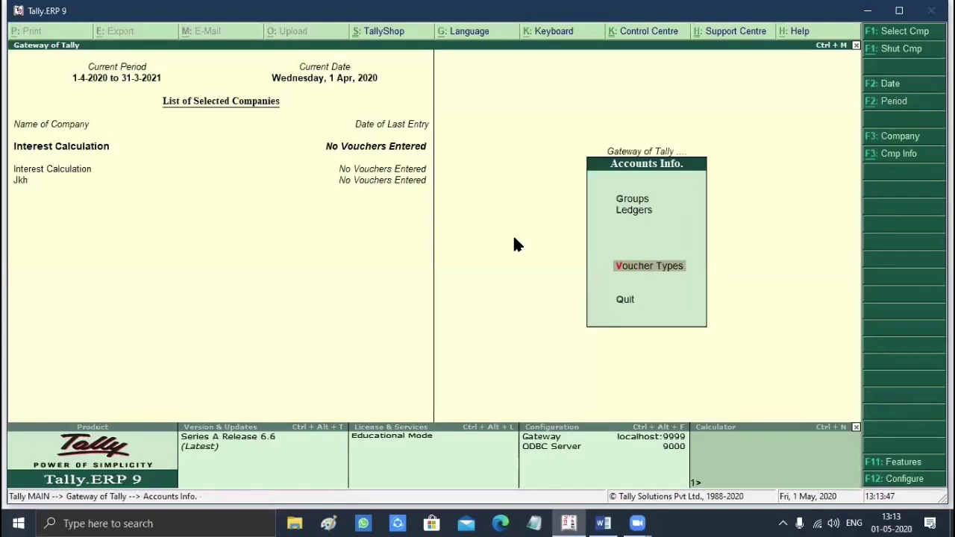
pyautogui.press('Escape')
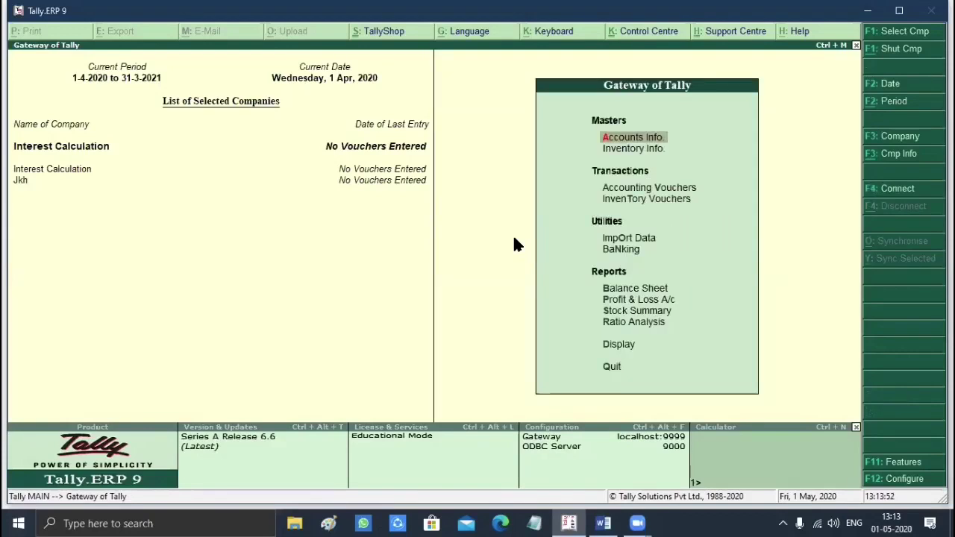
# Step: Start a new single ledger with the creditor's name and place it under Sundry Creditors
pyautogui.press('Return')
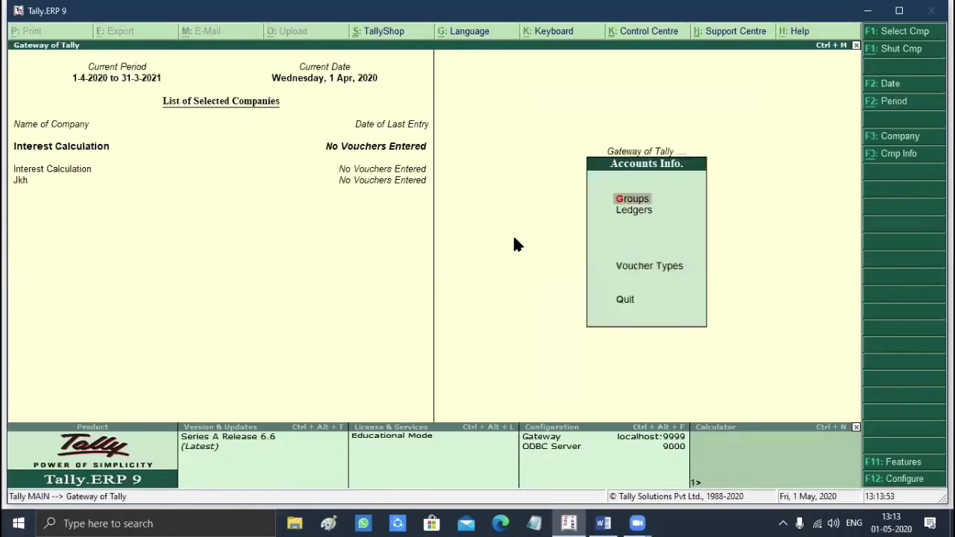
pyautogui.press('l')
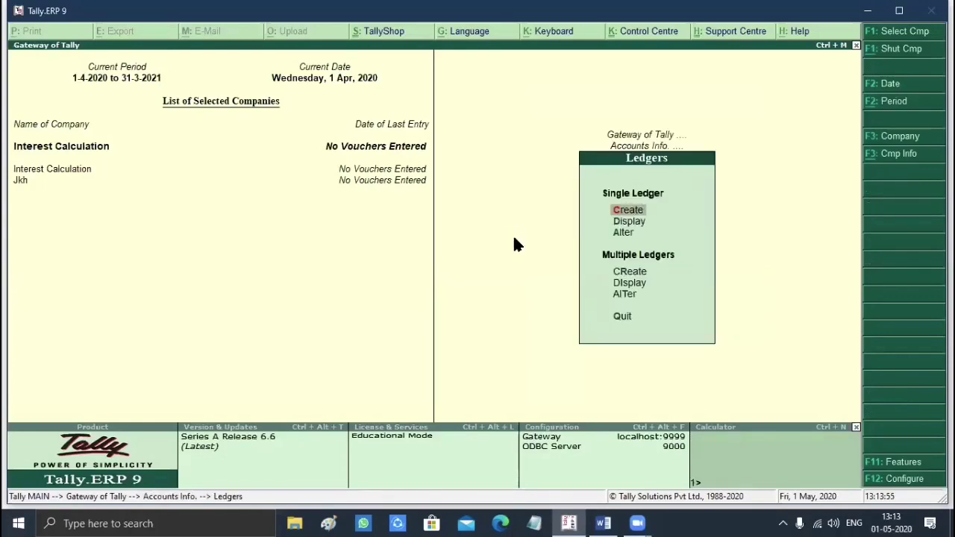
pyautogui.press('Return')
pyautogui.write('Moh')
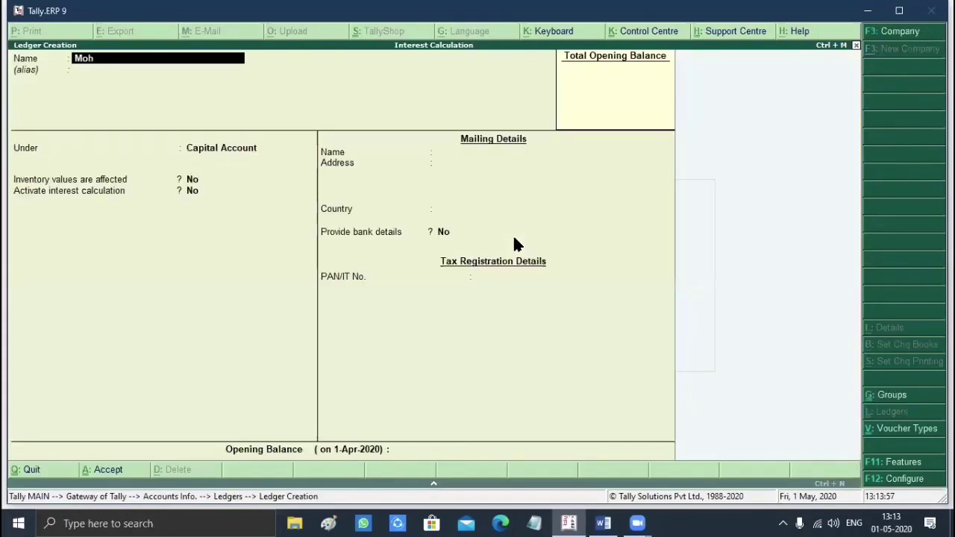
pyautogui.write('an Cr')
pyautogui.press('Return')
pyautogui.press('Return')
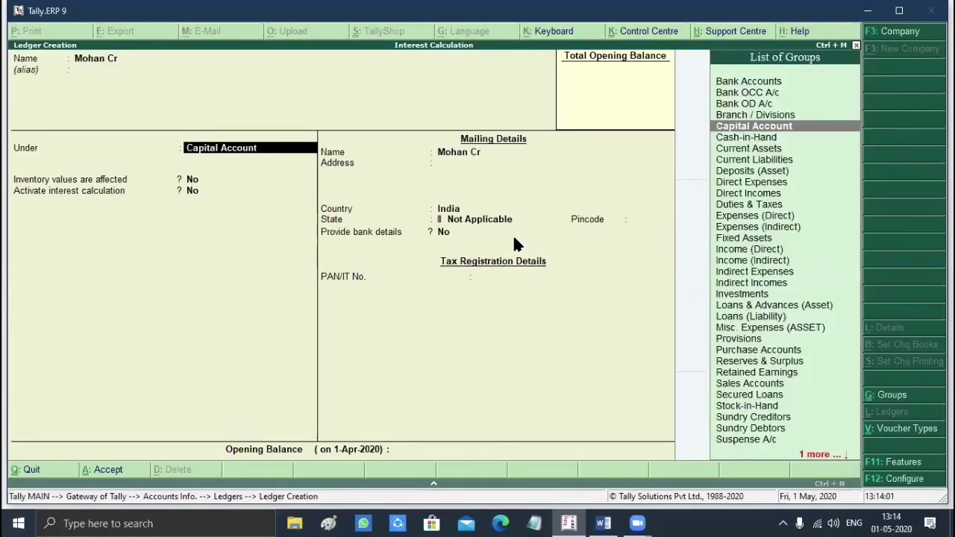
pyautogui.write('Sund')
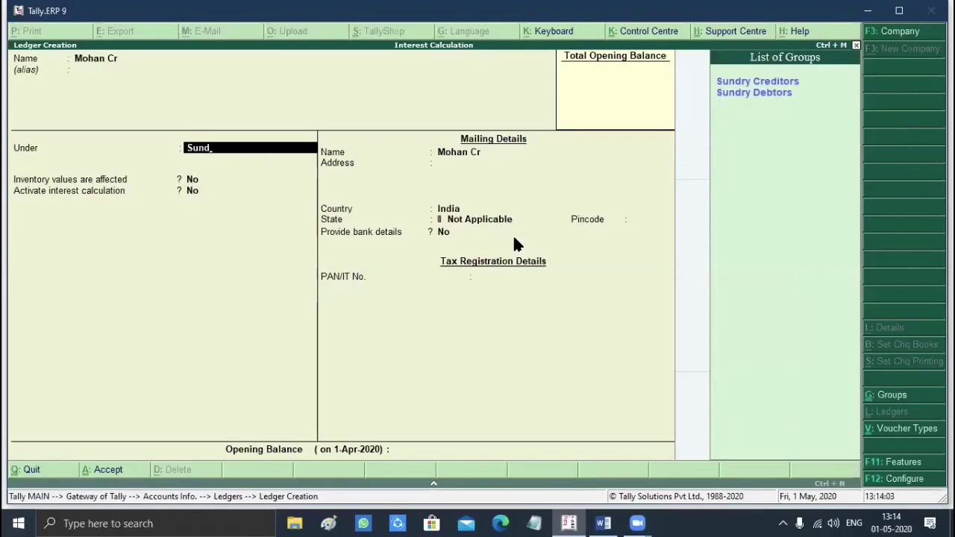
pyautogui.press('Return')
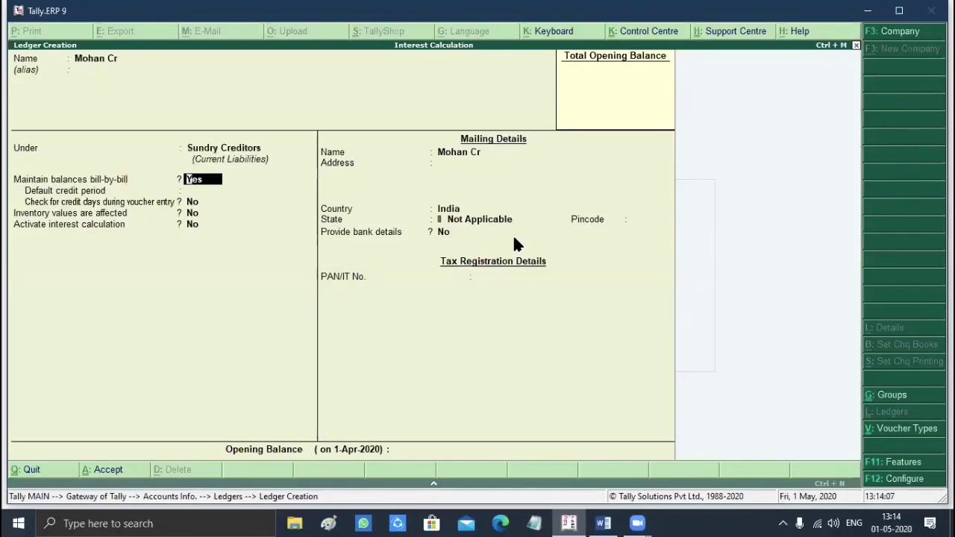
# Step: Keep bill-by-bill balances for the creditor ledger, leave the credit period blank, and activate interest calculation
pyautogui.press('Return')
pyautogui.press('Return')
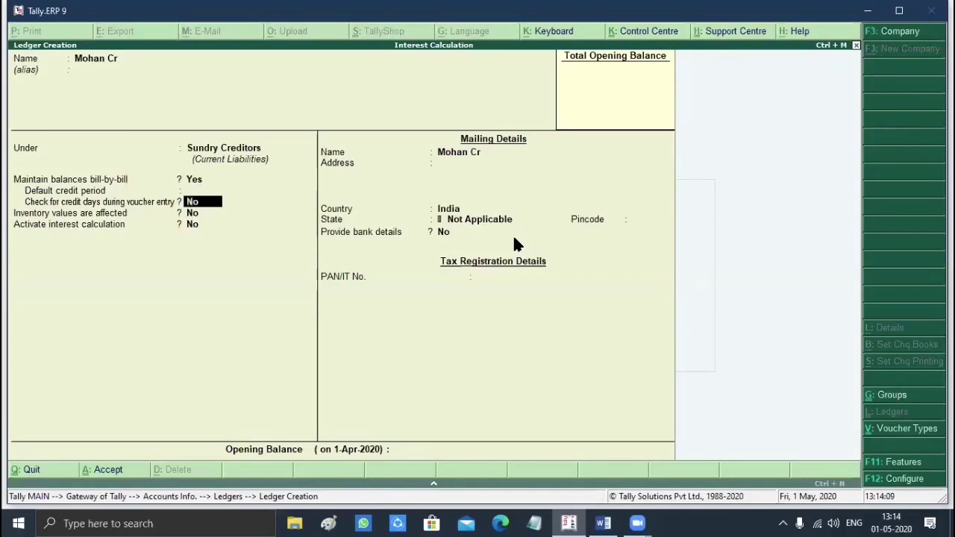
pyautogui.press('Return')
pyautogui.write('y')
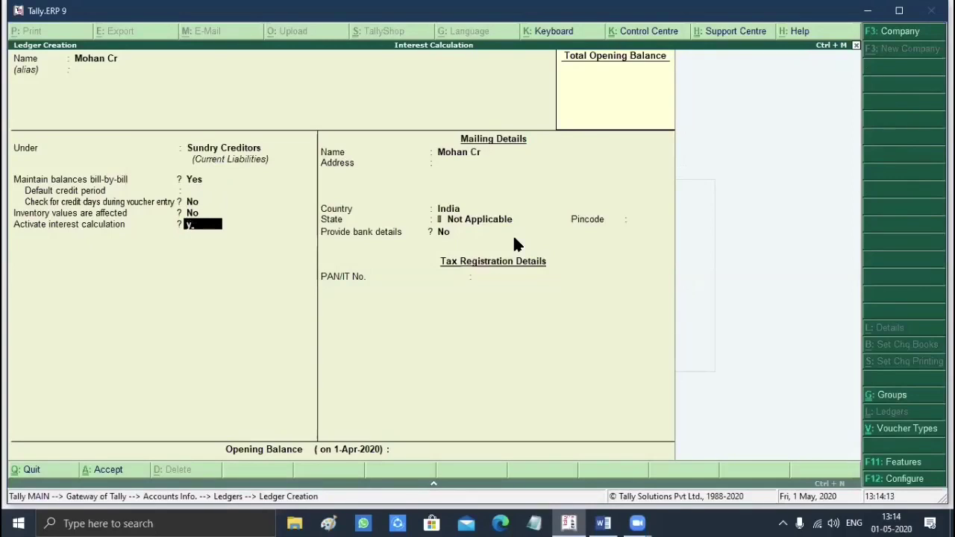
pyautogui.press('Return')
# Step: Calculate interest transaction by transaction, allow overriding normal and advanced parameters, and exclude the transaction date for amounts added and deducted
pyautogui.write('y')
pyautogui.press('Return')
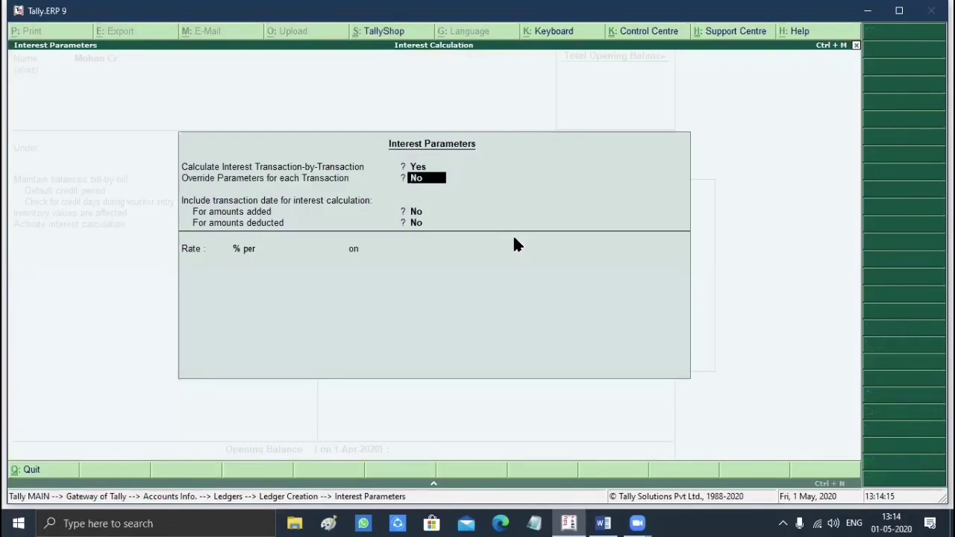
pyautogui.write('y')
pyautogui.press('Return')
pyautogui.write('y')
pyautogui.press('Return')
pyautogui.press('Return')
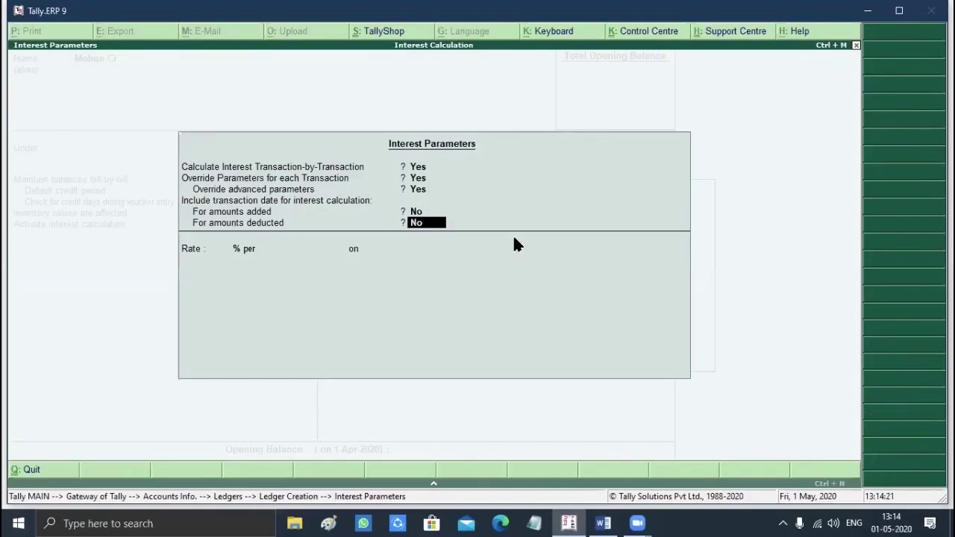
pyautogui.press('Return')
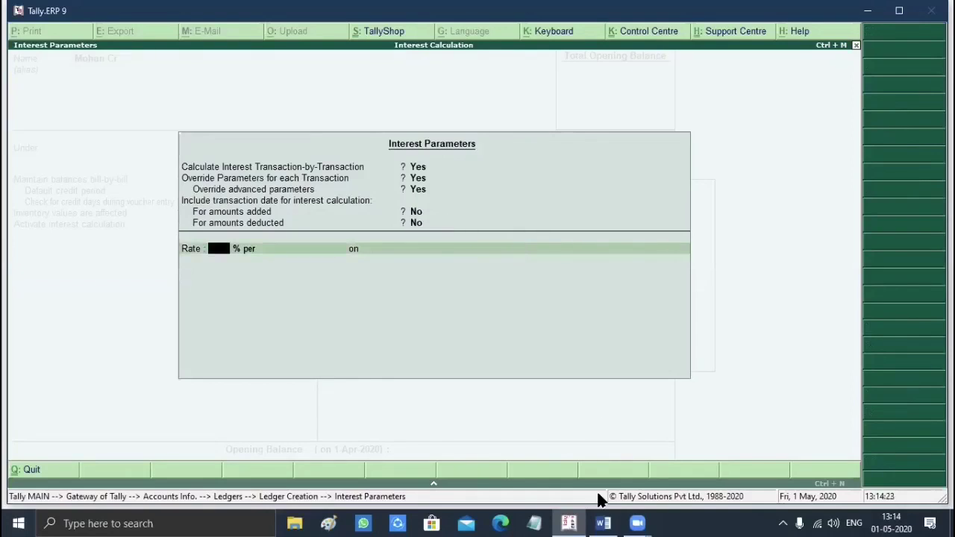
# Step: Set the creditor's interest rate to 10% per 30-Day Month on Credit Balances Only
pyautogui.write('10')
pyautogui.press('Return')
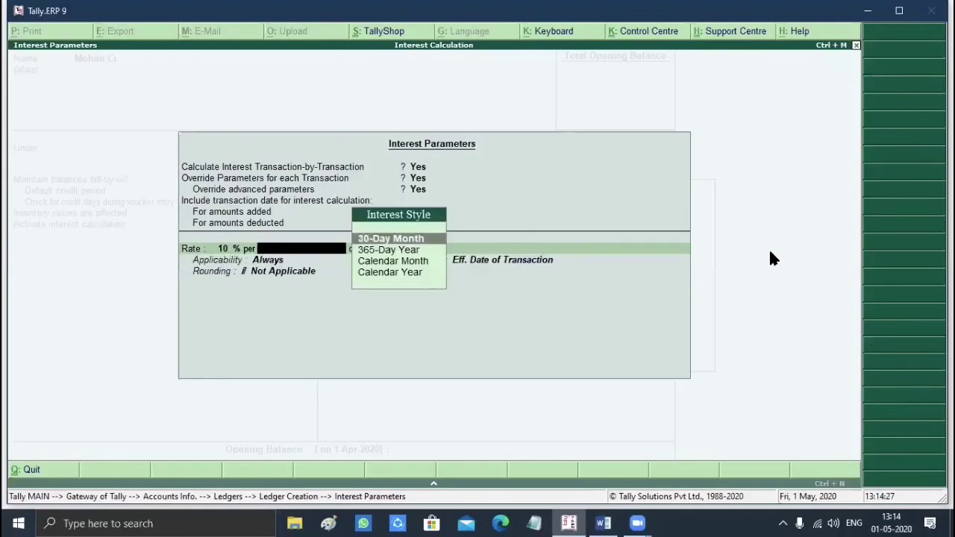
pyautogui.press('Return')
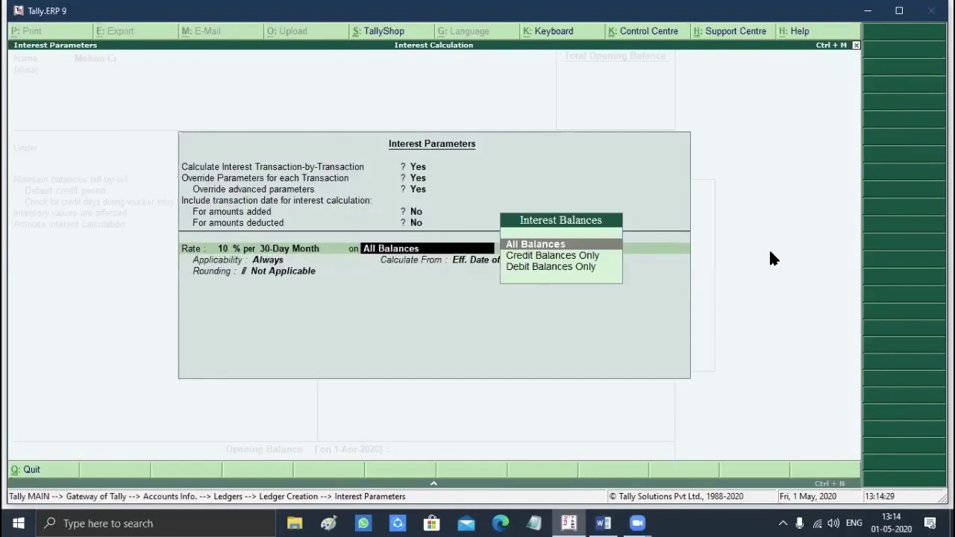
pyautogui.press('BackSpace')
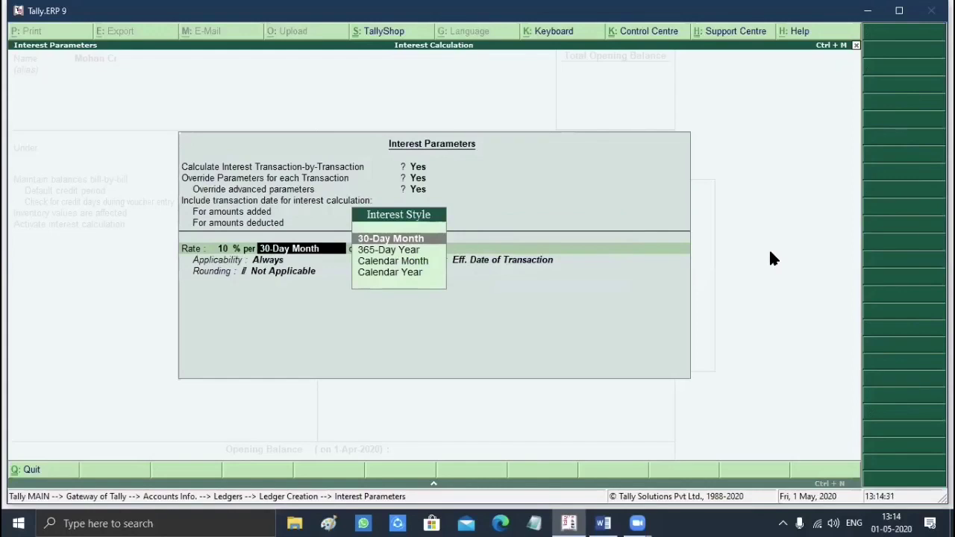
pyautogui.press('Return')
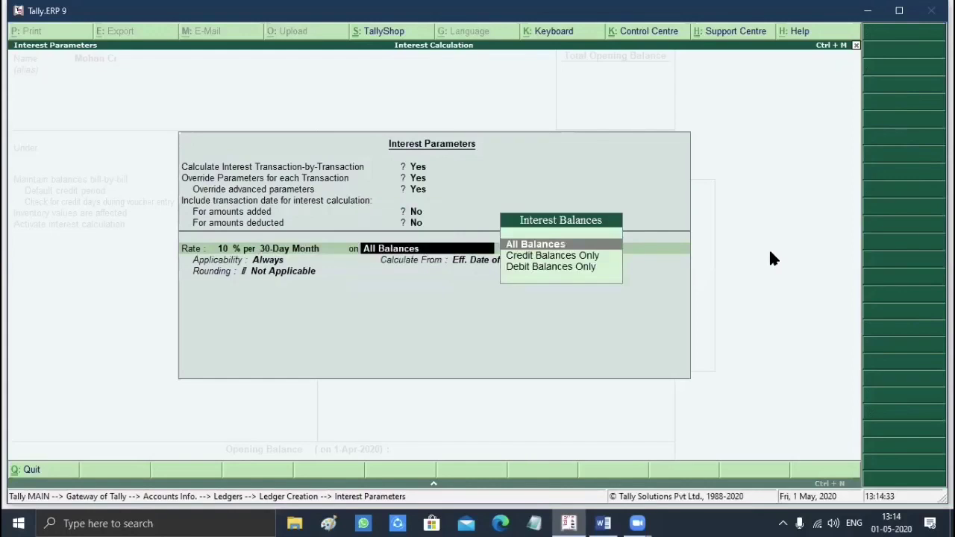
pyautogui.press('Down')
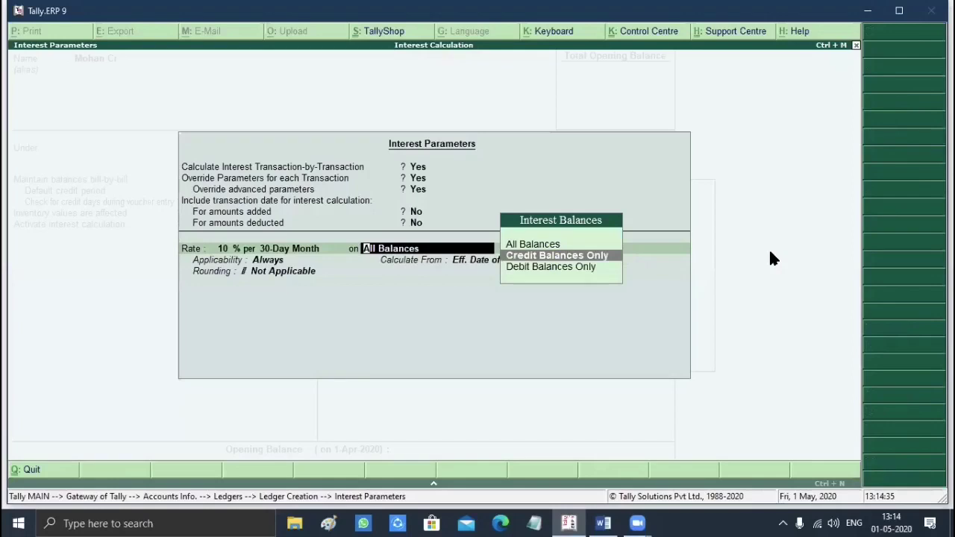
pyautogui.press('Return')
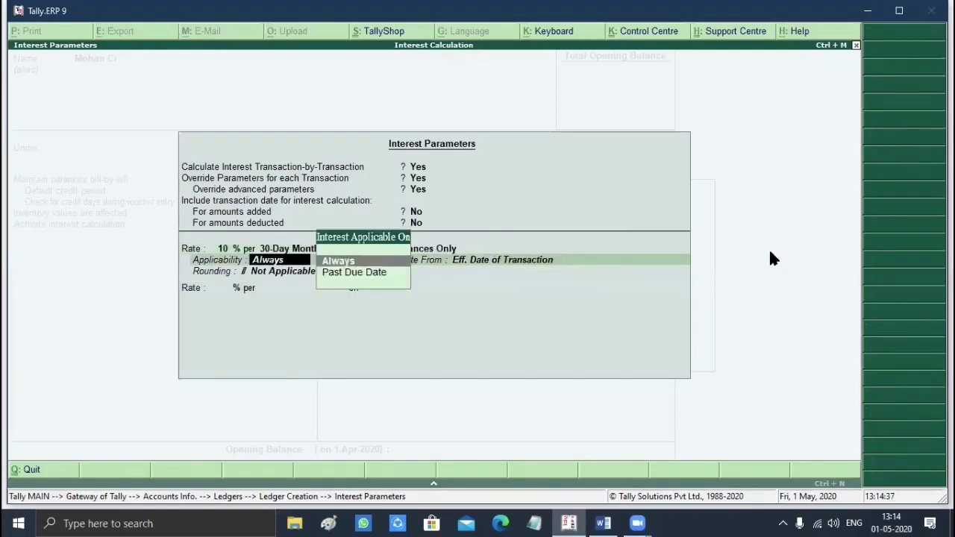
# Step: Apply interest Always from the Eff. Date of Transaction with rounding Not Applicable, and save the creditor ledger with its default mailing details
pyautogui.press('Return')
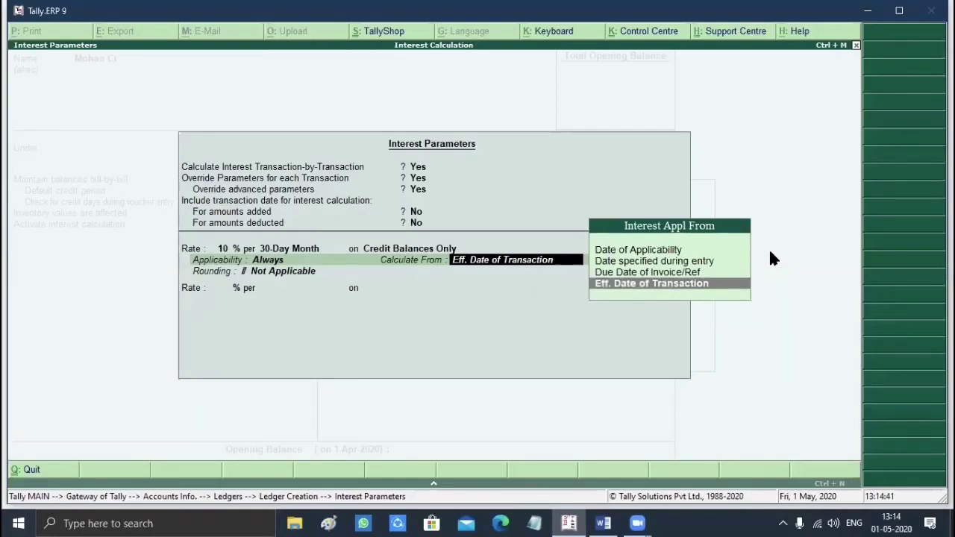
pyautogui.press('Return')
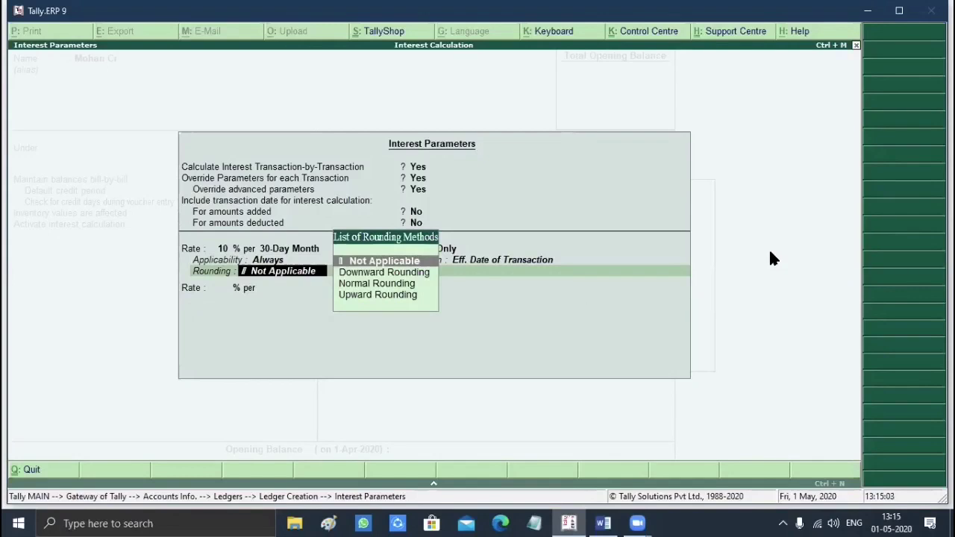
pyautogui.press('Return')
pyautogui.press('Return')
pyautogui.press('Return')
pyautogui.press('Return')
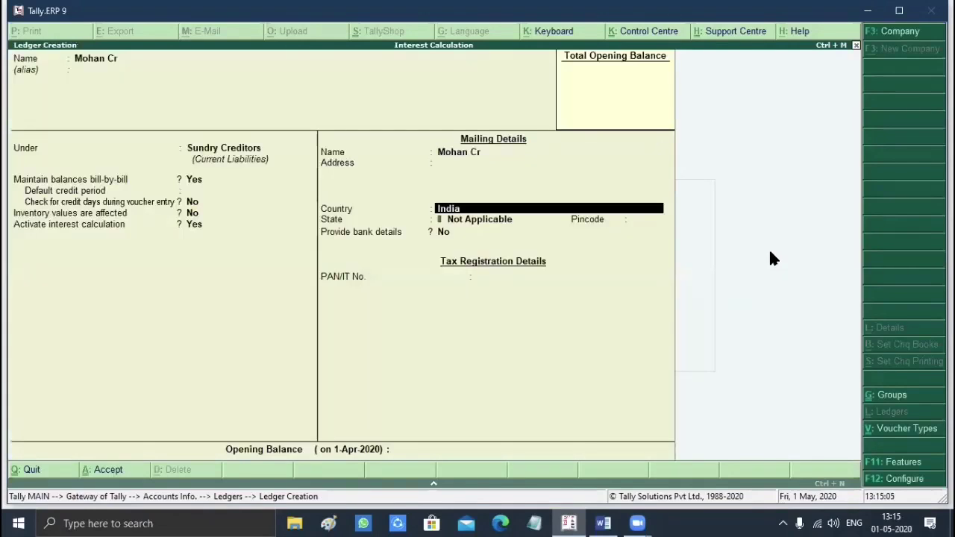
pyautogui.press('Return')
pyautogui.press('Return')
pyautogui.press('Return')
pyautogui.hotkey('ctrl', 'a')
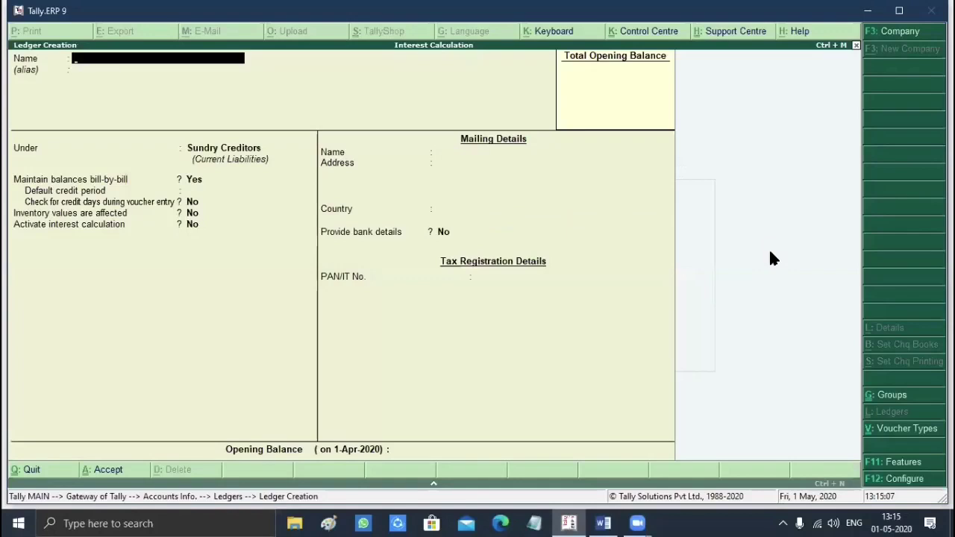
# Step: Check the purchase exercise in the Word document, and start a ledger named "Purcahse" under Purchase Accounts in Tally
pyautogui.click(604, 523)
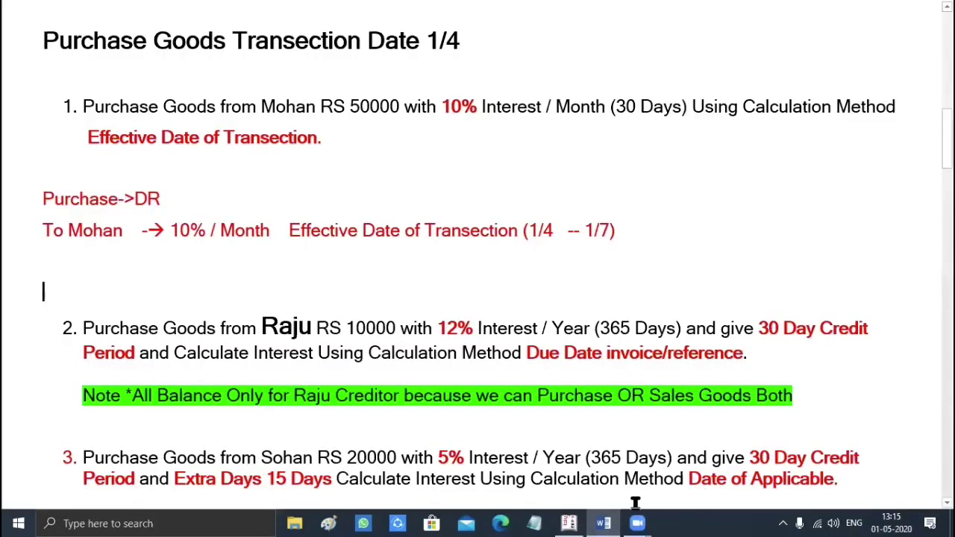
pyautogui.click(568, 523)
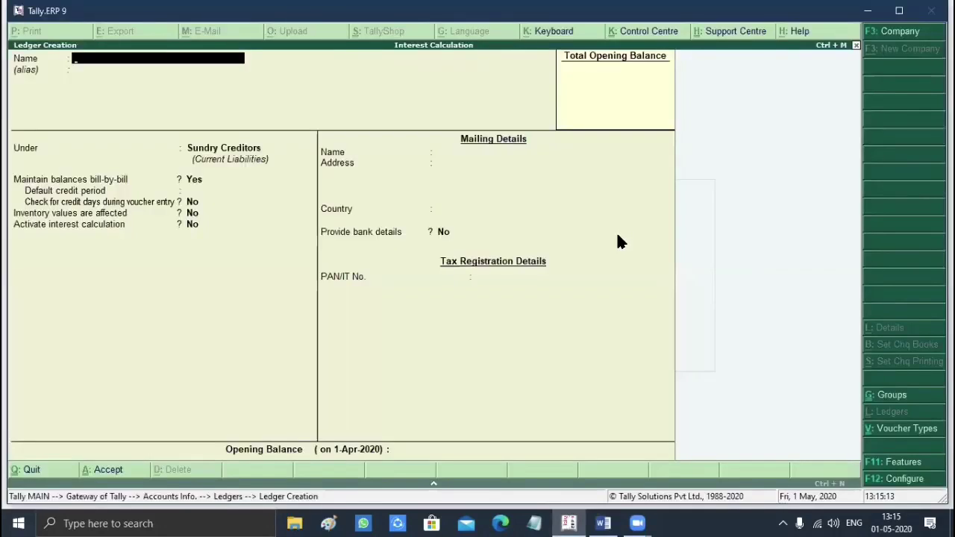
pyautogui.write('Purca')
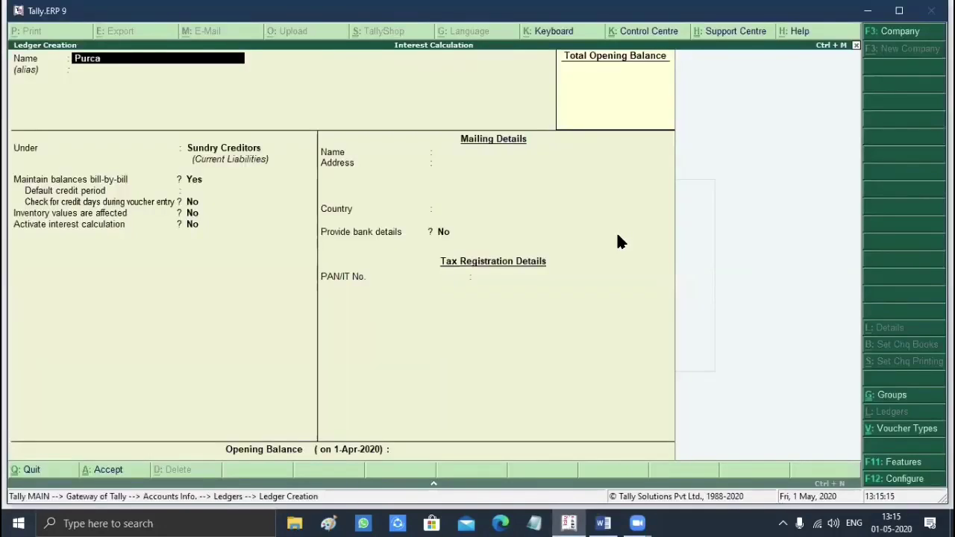
pyautogui.write('hse')
pyautogui.press('Return')
pyautogui.press('Return')
pyautogui.write('P')
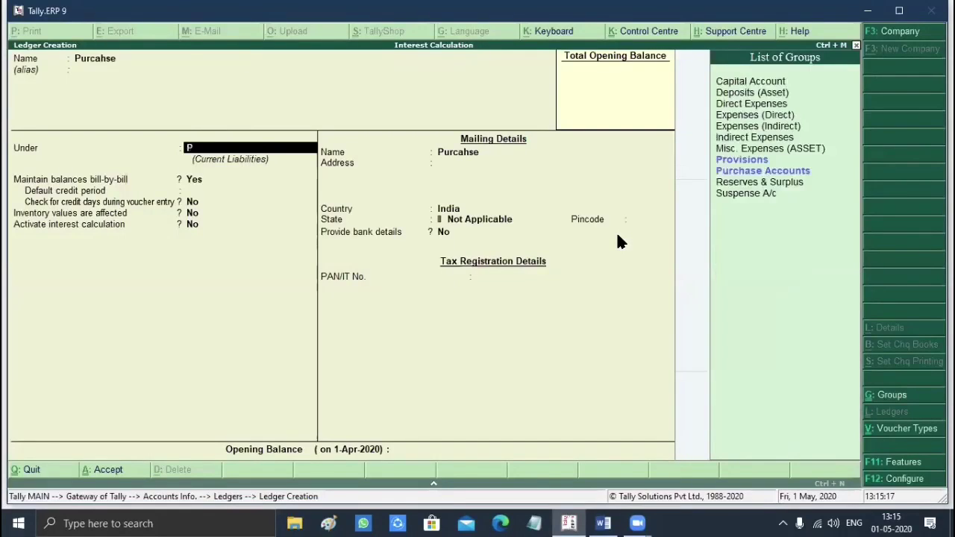
pyautogui.write('ur')
pyautogui.press('Return')
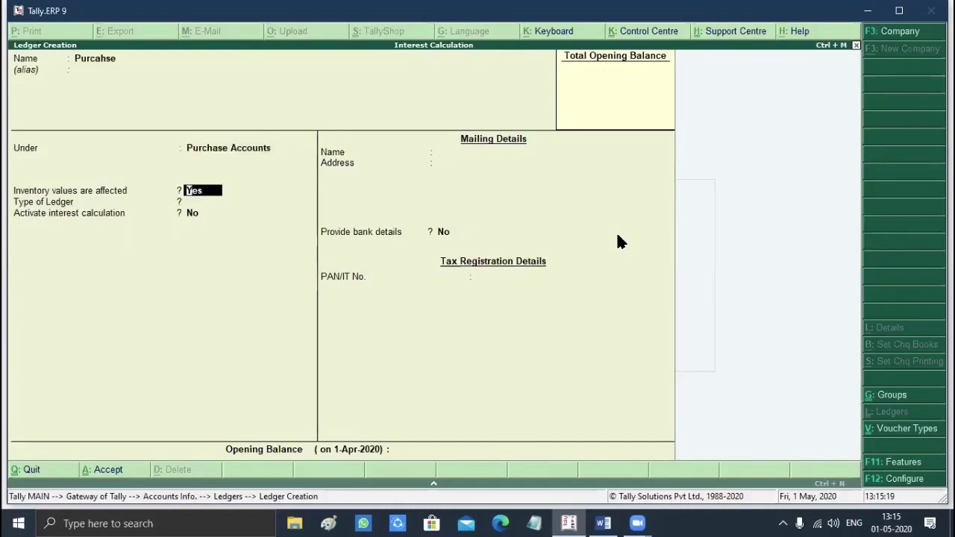
# Step: Set inventory values affected to No for the purchase ledger, save it without interest calculation, and return to the Gateway of Tally
pyautogui.write('n')
pyautogui.press('Return')
pyautogui.press('Return')
pyautogui.press('Return')
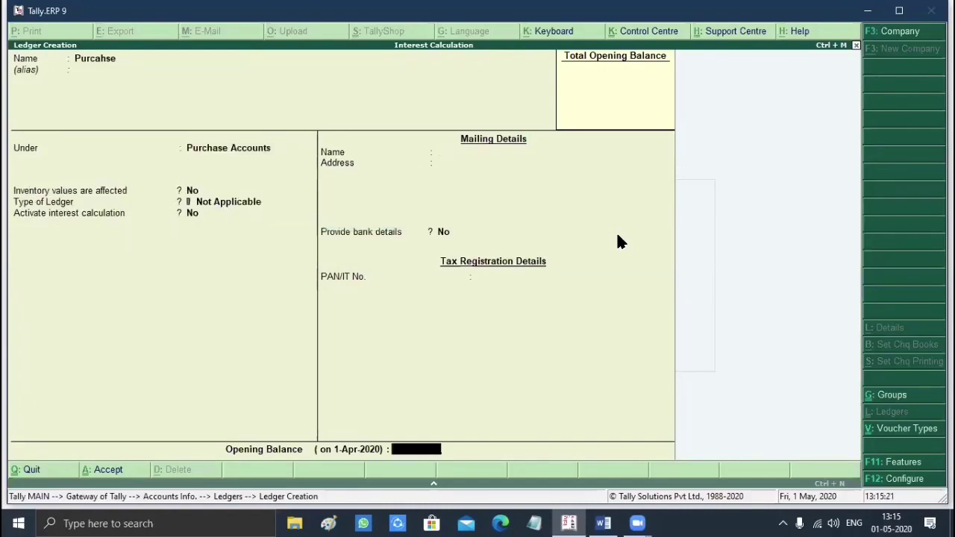
pyautogui.press('Escape')
pyautogui.press('Escape')
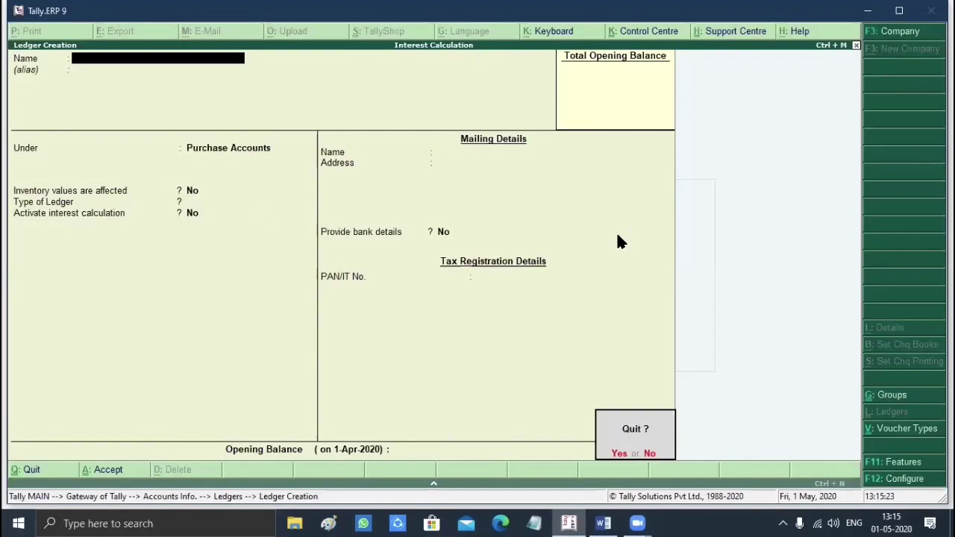
pyautogui.press('y')
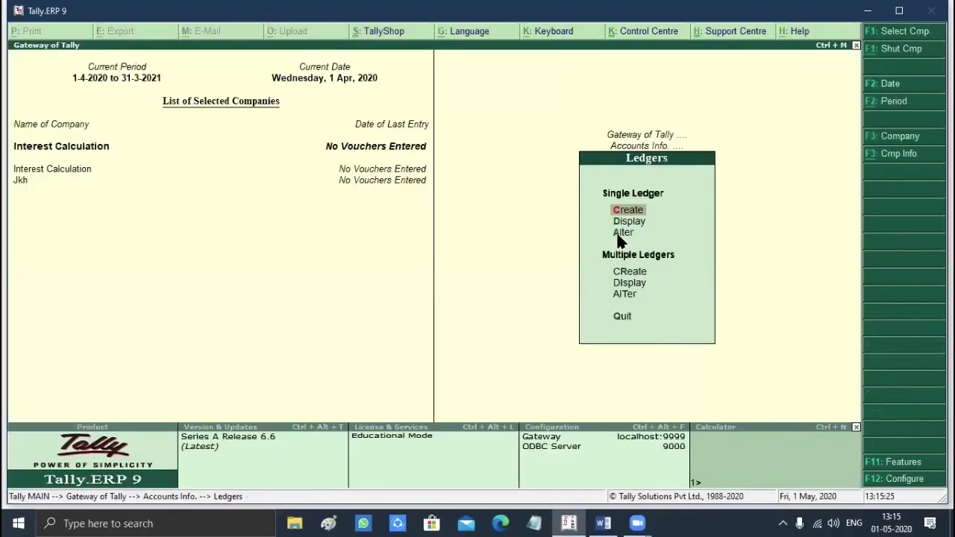
pyautogui.press('Escape')
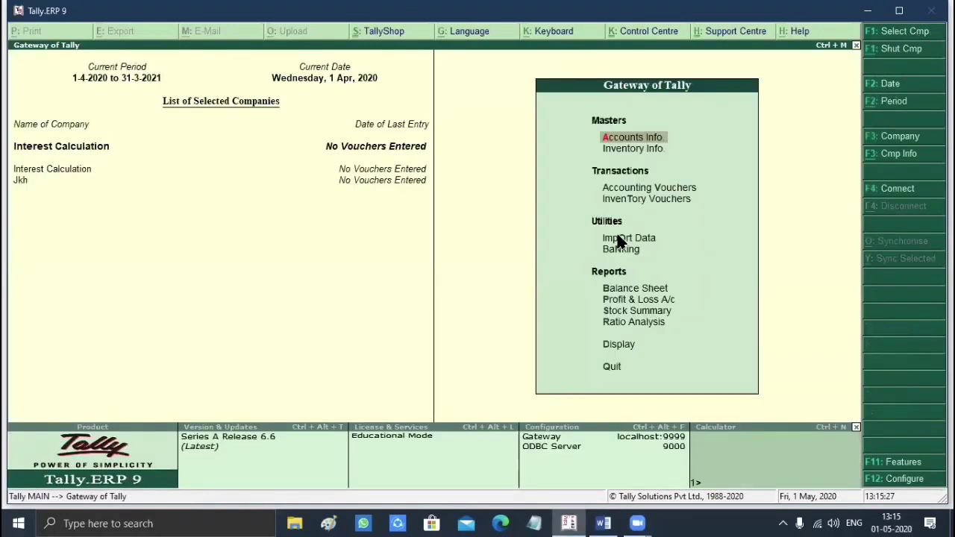
# Step: Review the first purchase transaction in the Word document, and open a new Purchase voucher in Tally
pyautogui.click(603, 523)
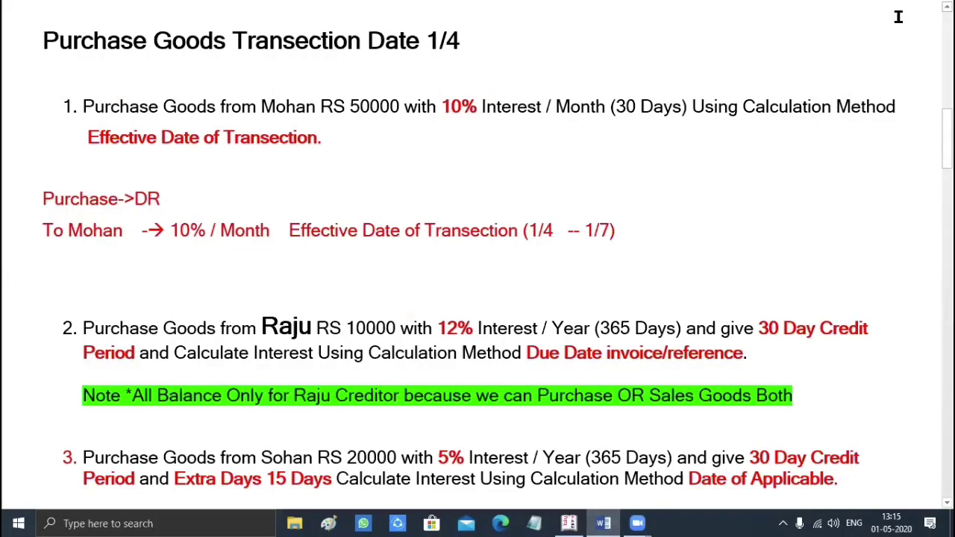
pyautogui.click(570, 523)
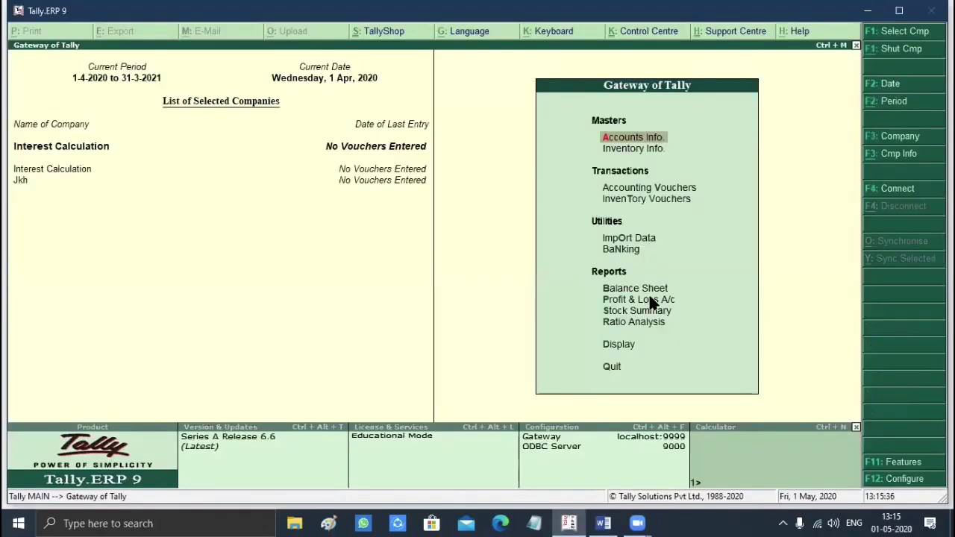
pyautogui.press('Down')
pyautogui.press('Down')
pyautogui.press('Return')
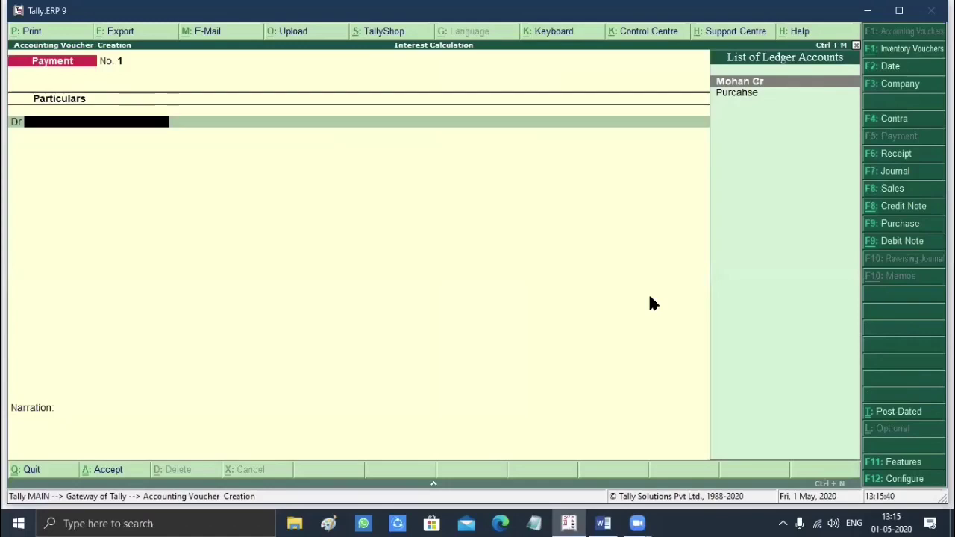
pyautogui.press('F9')
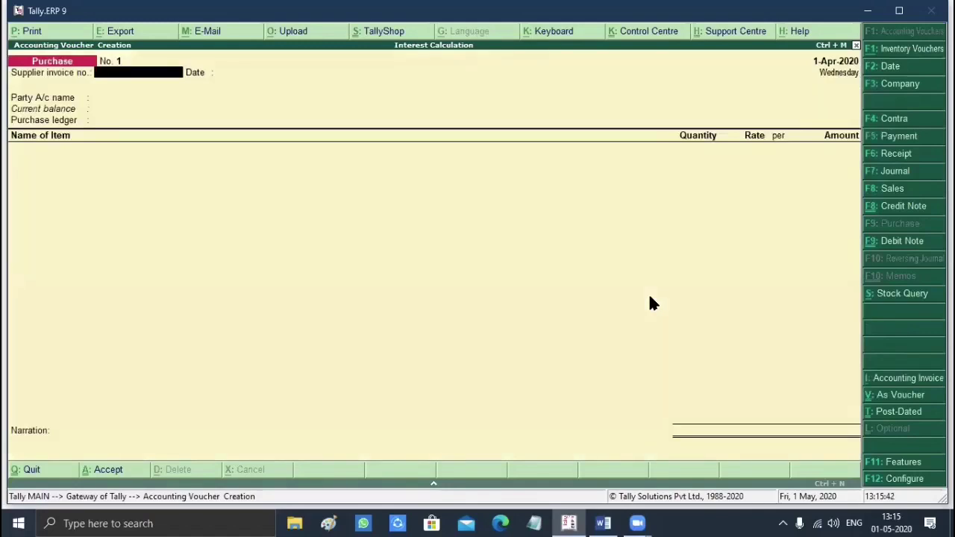
# Step: Leave the supplier invoice number and date blank and choose the creditor as the voucher's party account
pyautogui.press('Return')
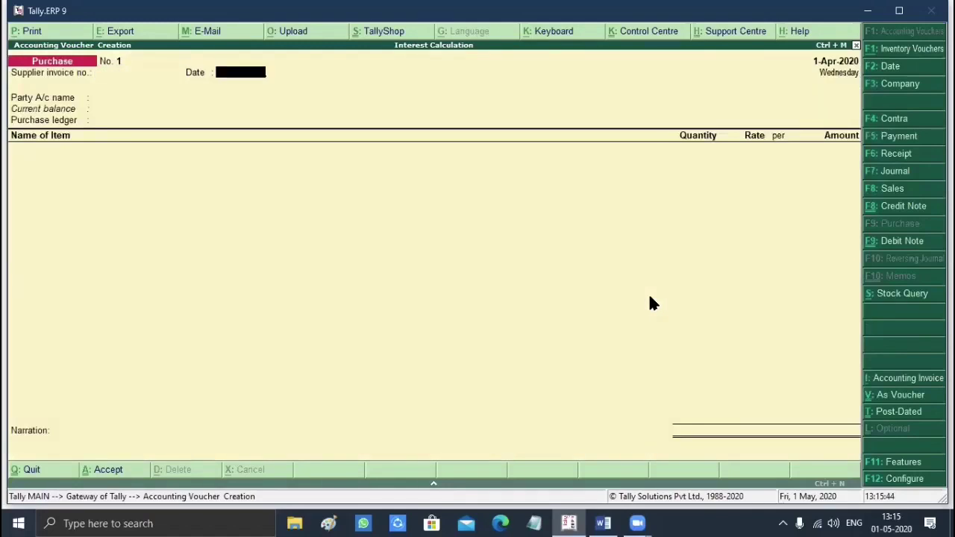
pyautogui.press('Return')
pyautogui.press('Down')
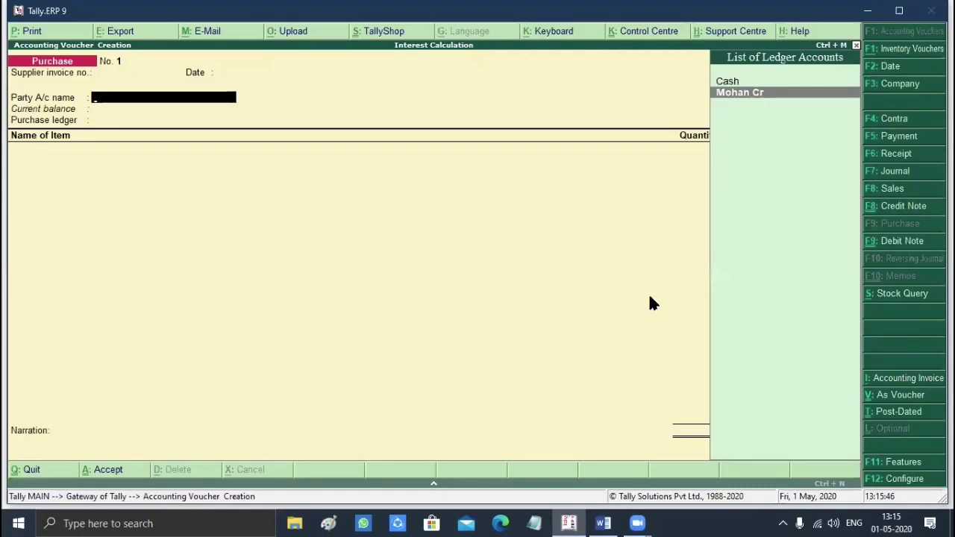
pyautogui.press('Return')
pyautogui.press('Return')
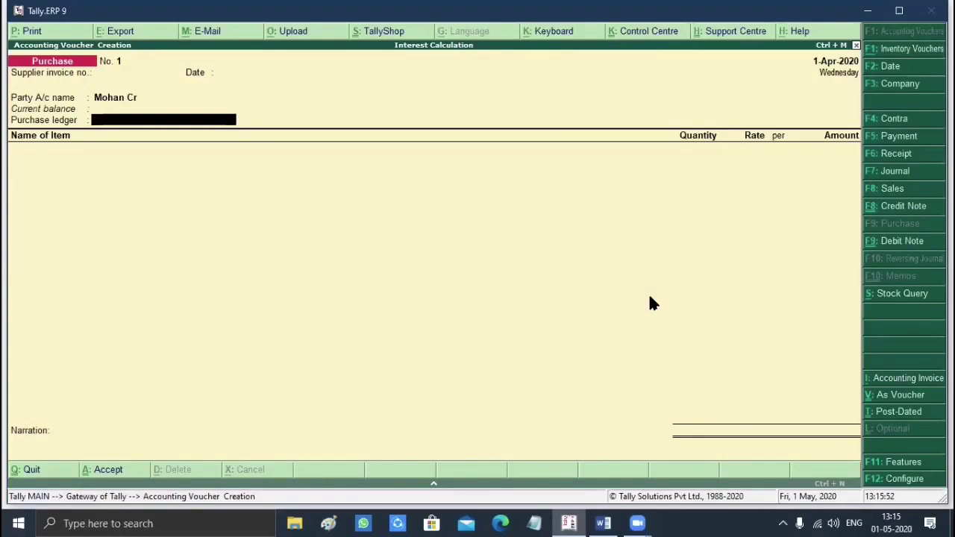
# Step: Switch the purchase entry from invoice to voucher mode and accept the creditor's default supplier details
pyautogui.hotkey('ctrl', 'v')
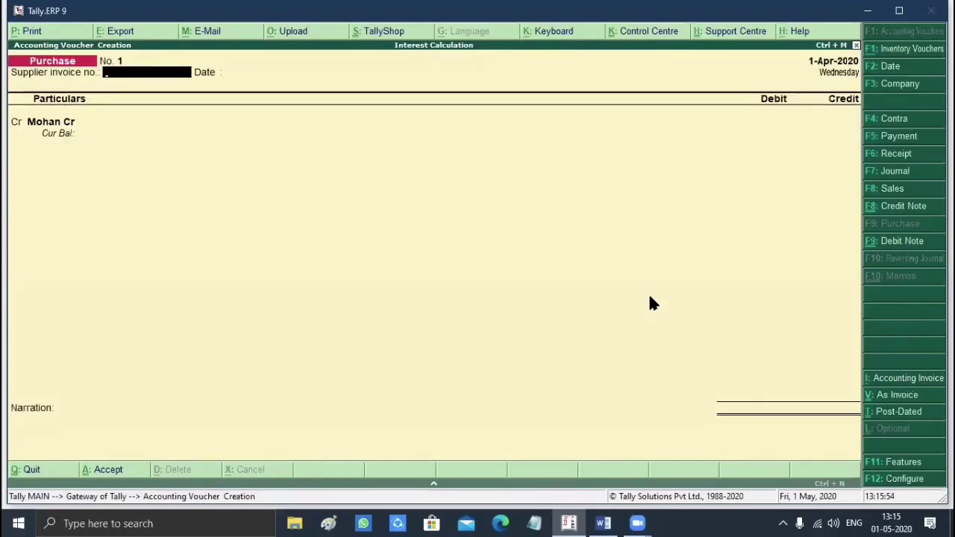
pyautogui.press('Return')
pyautogui.press('Return')
pyautogui.press('Return')
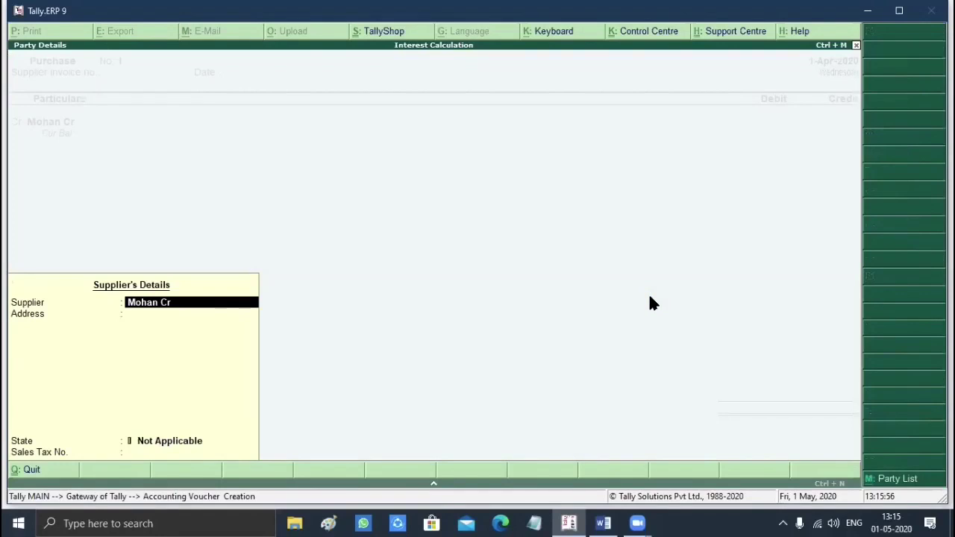
pyautogui.press('Return')
pyautogui.press('Return')
pyautogui.press('Return')
pyautogui.press('Return')
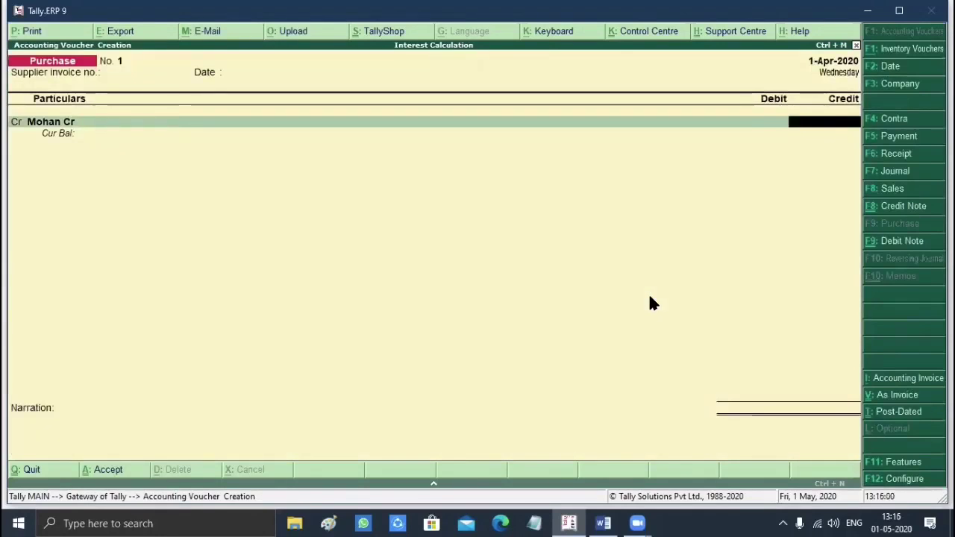
# Step: Enter a credit amount of 50000 for the creditor and check it against the exercise in the Word document
pyautogui.write('1')
pyautogui.press('BackSpace')
pyautogui.write('50000')
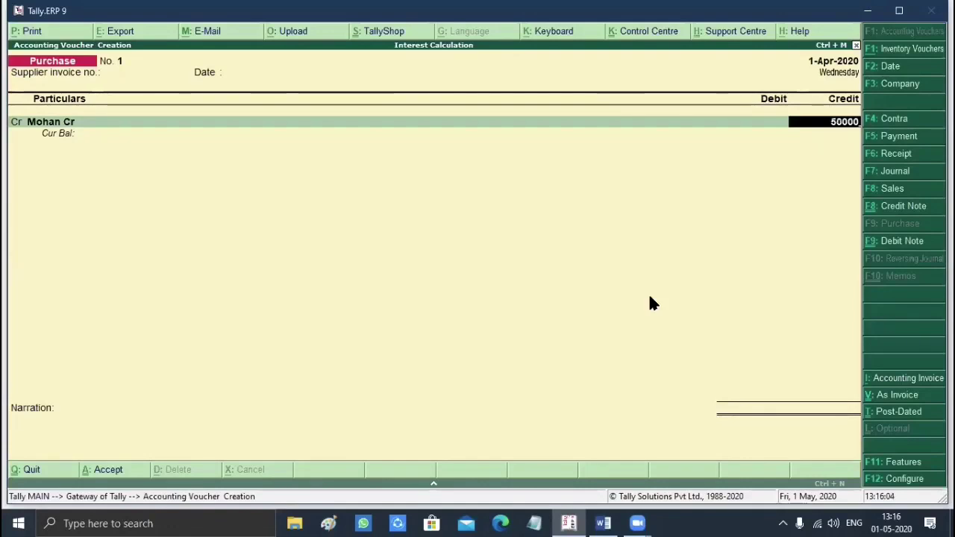
pyautogui.click(602, 523)
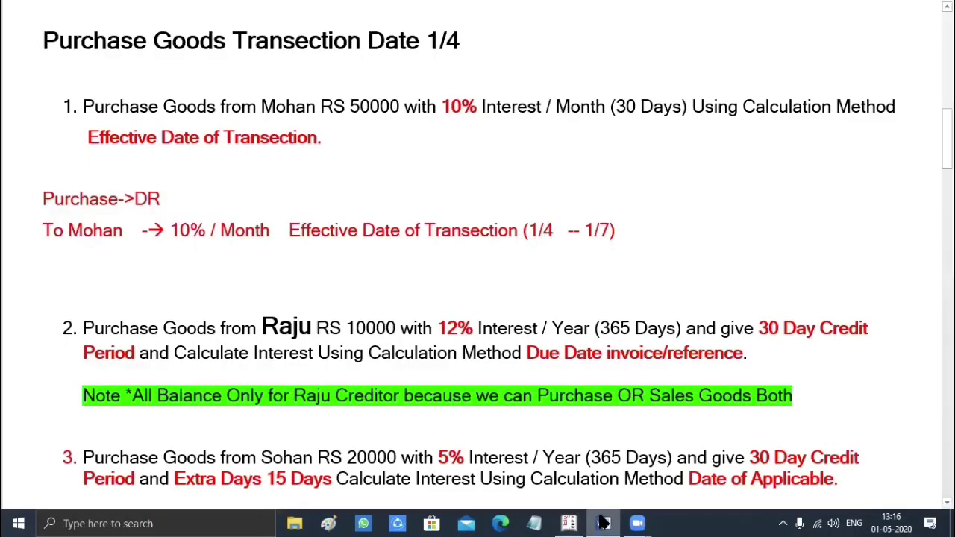
pyautogui.click(602, 523)
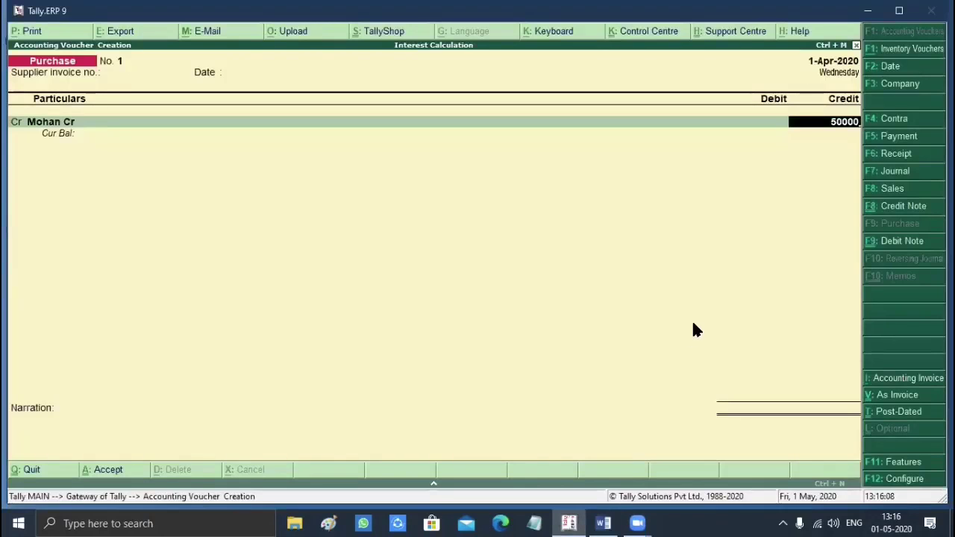
# Step: Allocate the credit amount to a New Ref bill named 101 with no due date or credit days
pyautogui.press('Return')
pyautogui.press('Return')
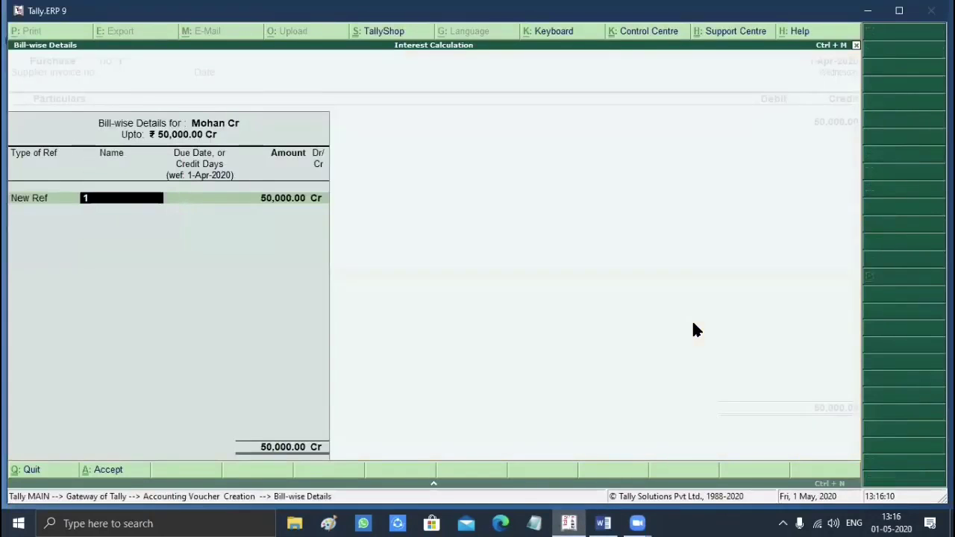
pyautogui.write('101')
pyautogui.press('Return')
pyautogui.press('Return')
pyautogui.press('Return')
pyautogui.press('Return')
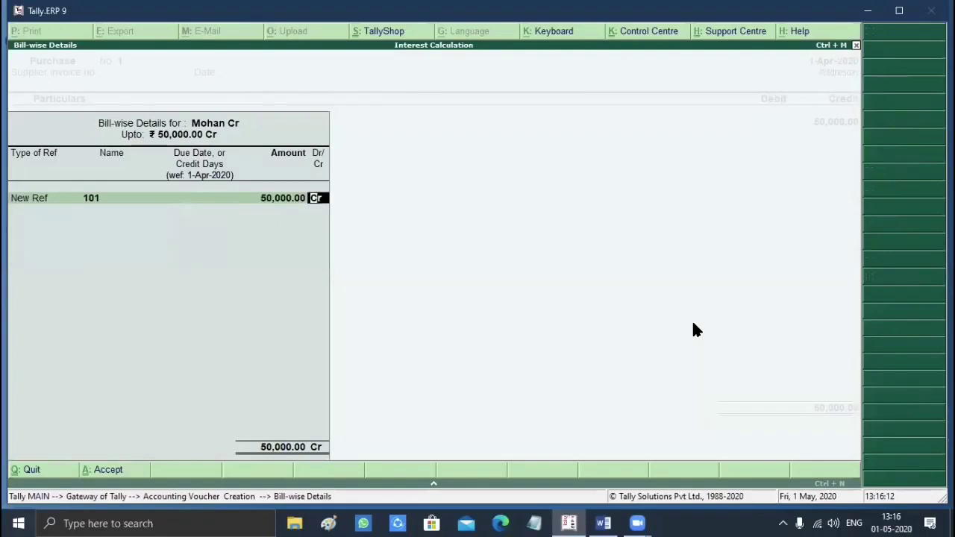
# Step: Accept bill 101's interest parameters: 10% per 30-Day Month on Credit Balances Only, from Eff. Date of Transaction starting 1-Apr-2020
pyautogui.press('Return')
pyautogui.press('Return')
pyautogui.press('Return')
pyautogui.press('Return')
pyautogui.press('Return')
pyautogui.press('Return')
pyautogui.press('Return')
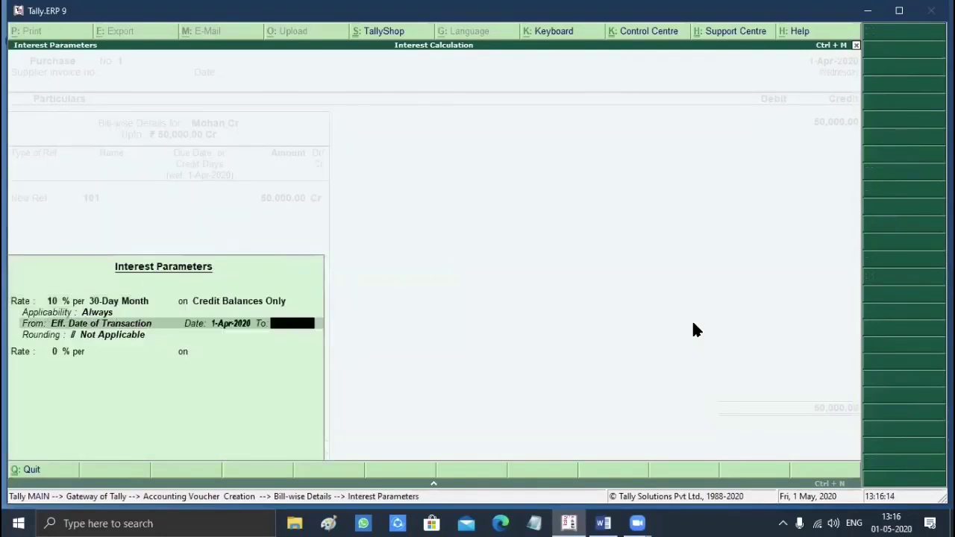
# Step: Debit the Purcahse ledger with 50,000, save the purchase voucher without a narration and leave voucher entry
pyautogui.press('Return')
pyautogui.press('Return')
pyautogui.press('Return')
pyautogui.press('Return')
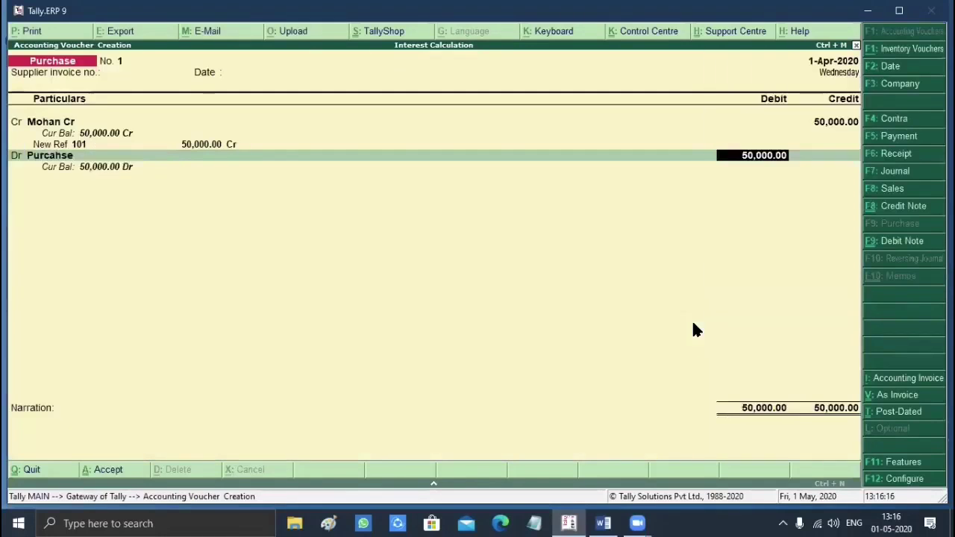
pyautogui.press('Return')
pyautogui.press('Return')
pyautogui.press('Return')
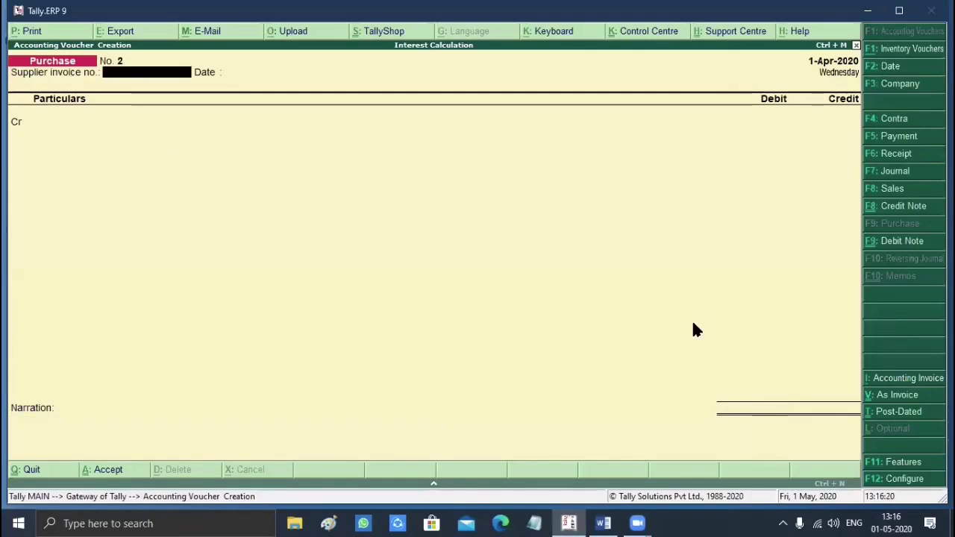
pyautogui.press('Escape')
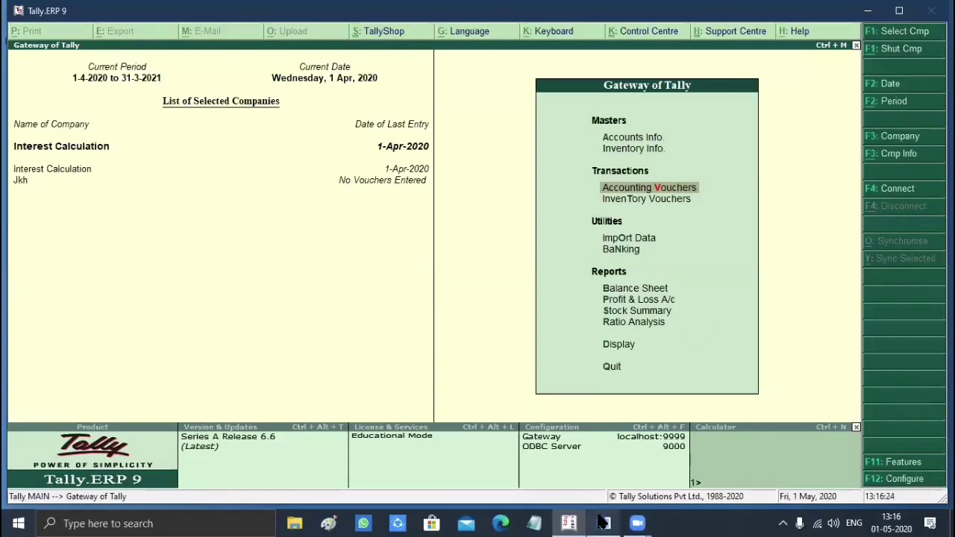
# Step: Switch to the Word document and insert blank lines between exercise 2 and its green note
pyautogui.hotkey('alt', 'Tab')
pyautogui.scroll(-1, 135, 321)
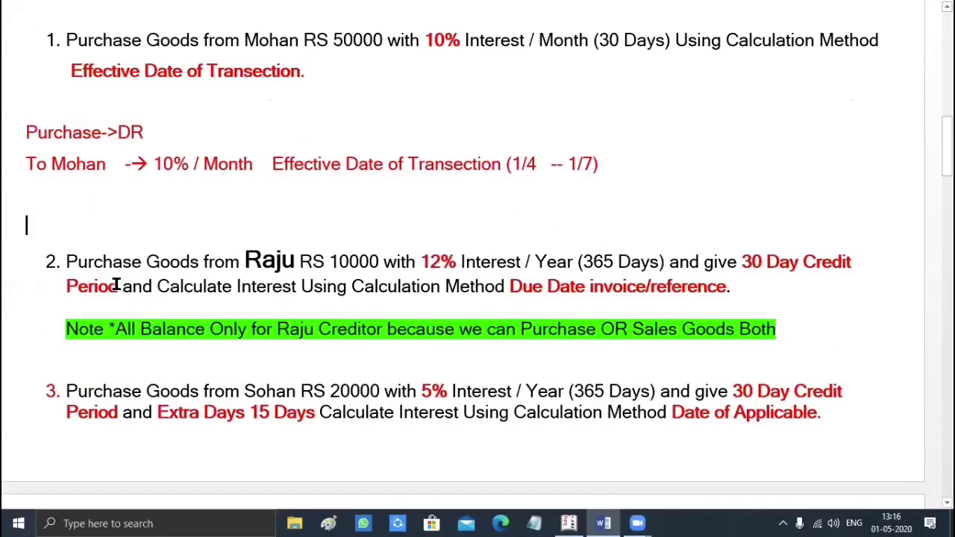
pyautogui.click(741, 282)
pyautogui.press('Return')
pyautogui.press('BackSpace')
pyautogui.press('Return')
pyautogui.press('Return')
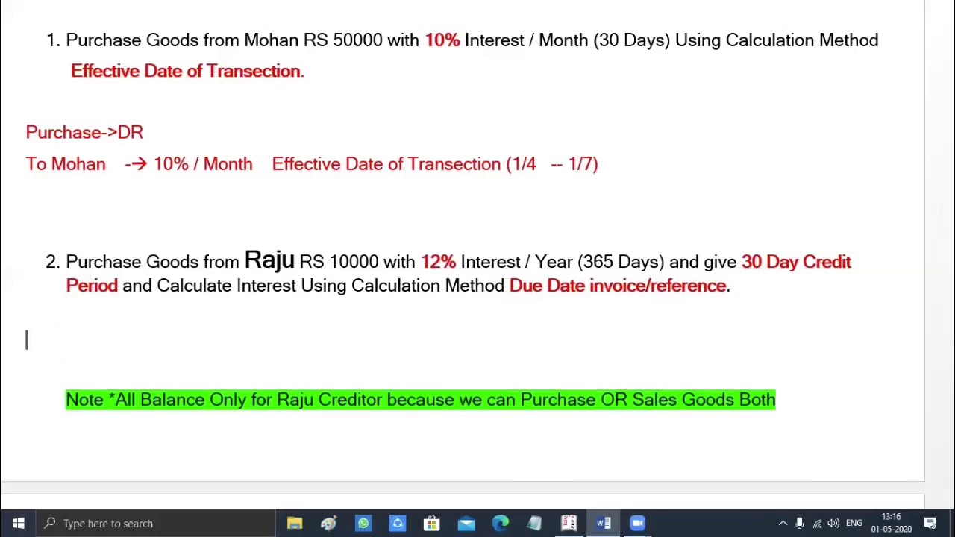
pyautogui.scroll(-1, 389, 242)
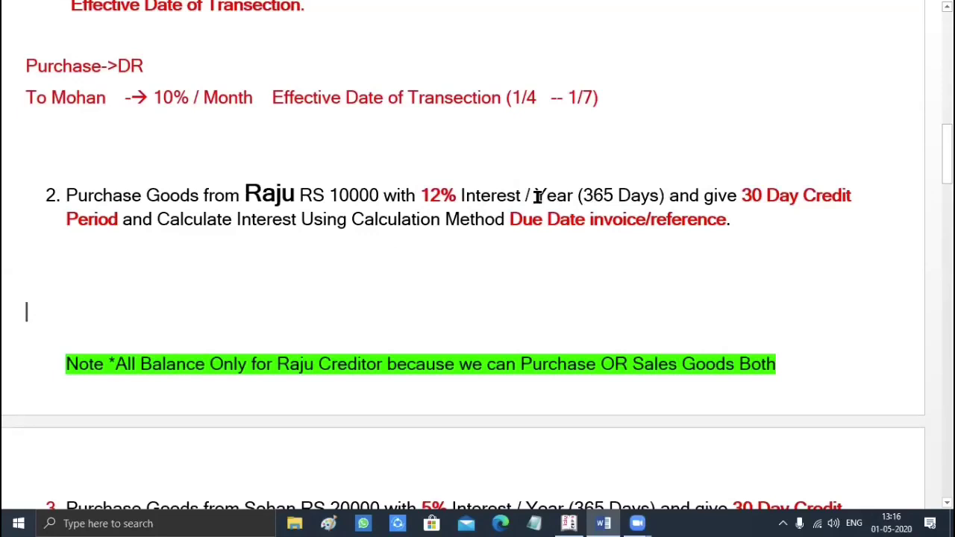
# Step: Examine exercise 2's interest year basis, credit period and interest calculation method in the document
pyautogui.moveTo(537, 195); pyautogui.dragTo(661, 195)
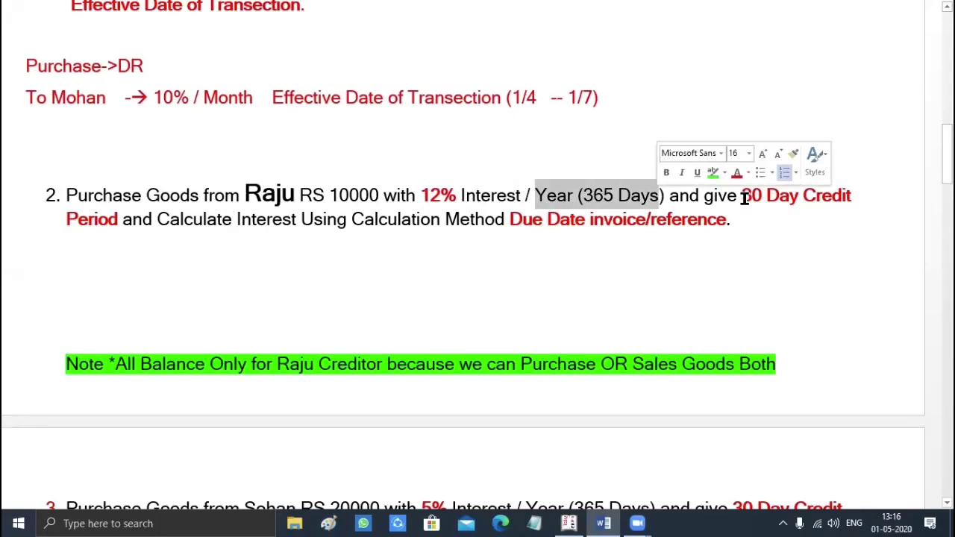
pyautogui.moveTo(743, 195); pyautogui.dragTo(854, 198)
pyautogui.moveTo(388, 266); pyautogui.dragTo(115, 218)
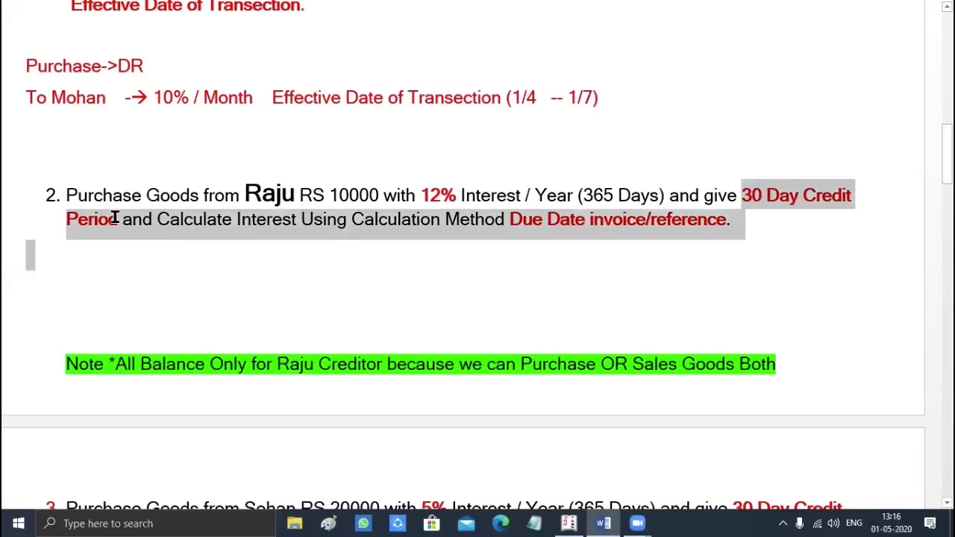
pyautogui.click(276, 336)
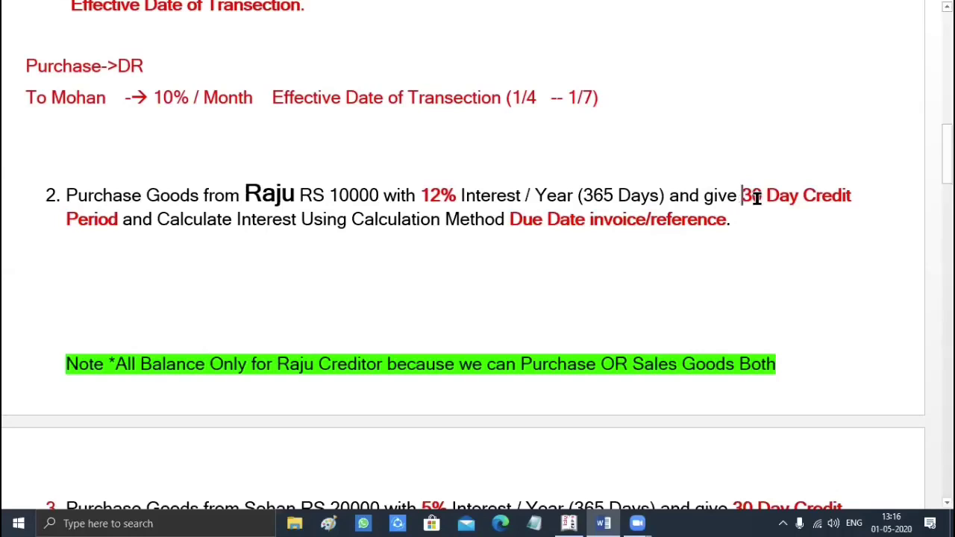
pyautogui.moveTo(741, 195); pyautogui.dragTo(785, 217)
pyautogui.moveTo(447, 224); pyautogui.dragTo(122, 222)
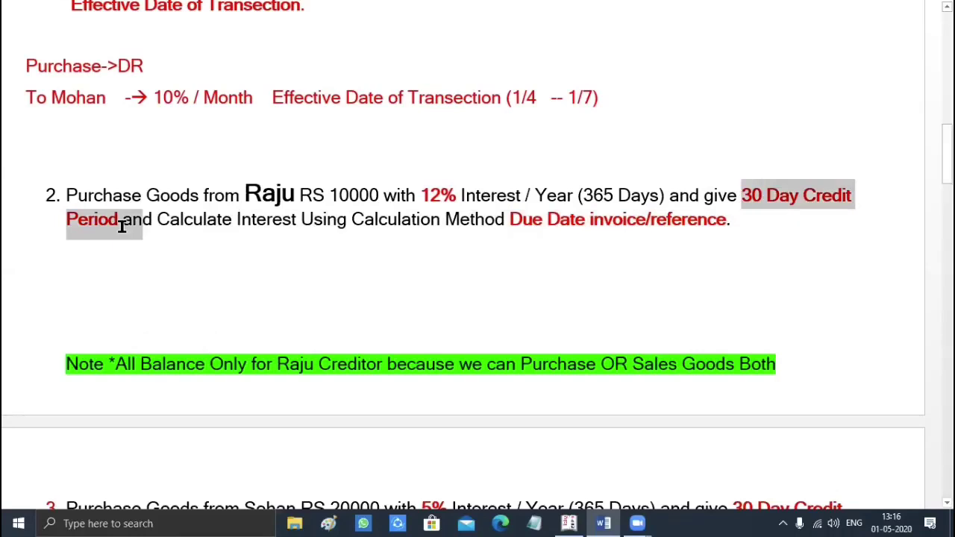
pyautogui.click(255, 270)
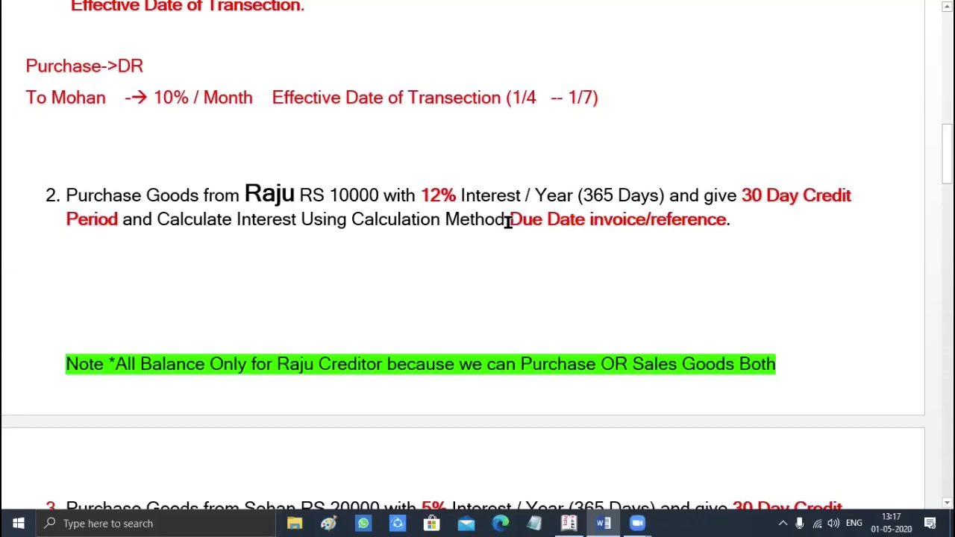
pyautogui.moveTo(511, 219); pyautogui.dragTo(725, 227)
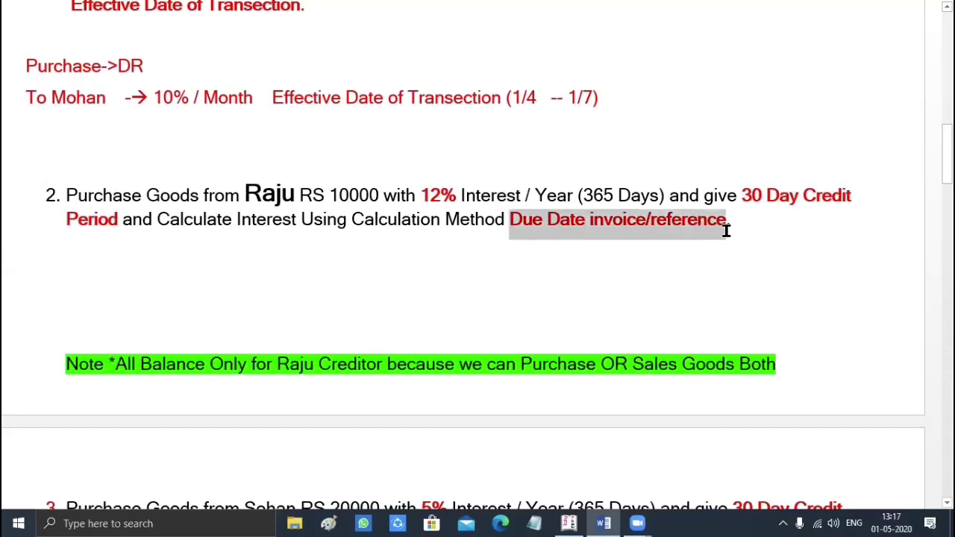
pyautogui.click(609, 303)
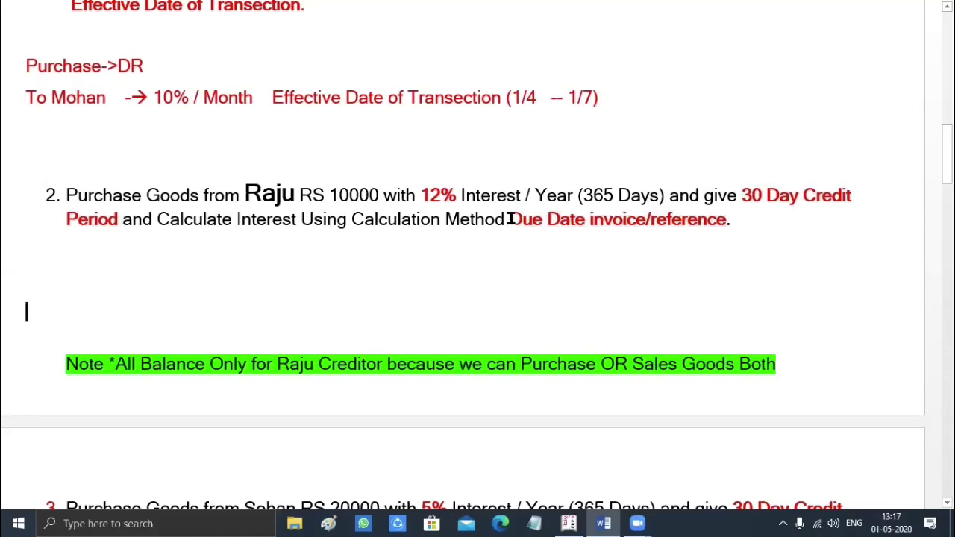
pyautogui.moveTo(510, 218); pyautogui.dragTo(727, 218)
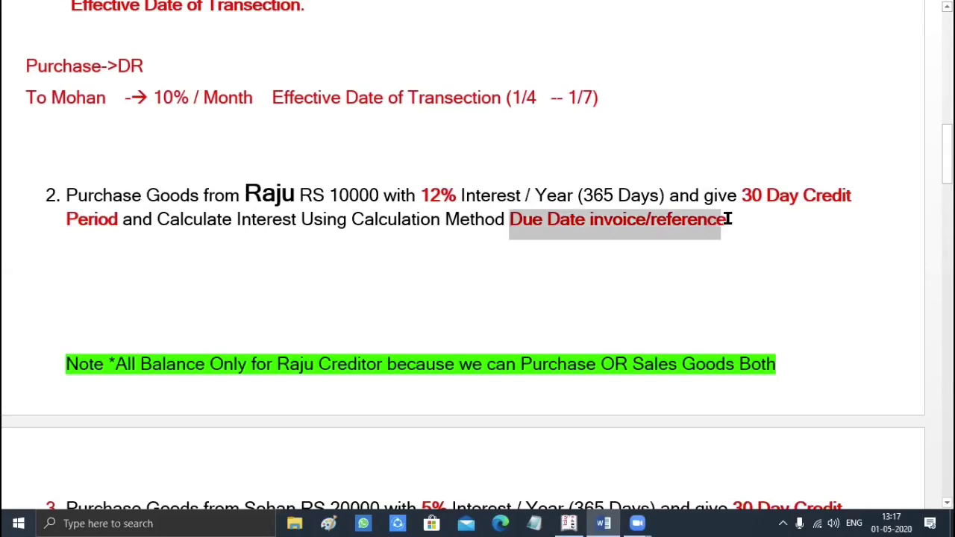
pyautogui.click(605, 323)
pyautogui.moveTo(768, 193); pyautogui.dragTo(851, 195)
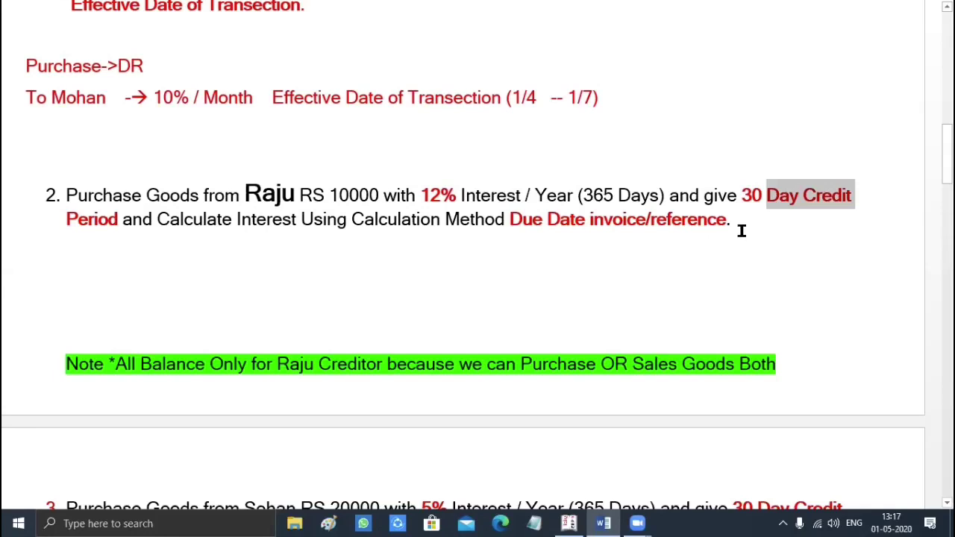
pyautogui.press('Down')
pyautogui.moveTo(510, 220); pyautogui.dragTo(737, 222)
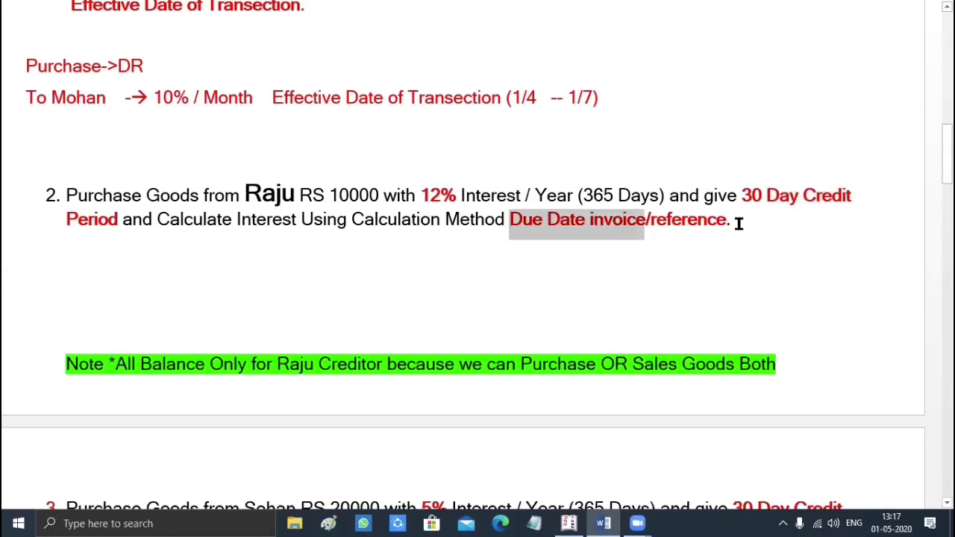
pyautogui.click(607, 294)
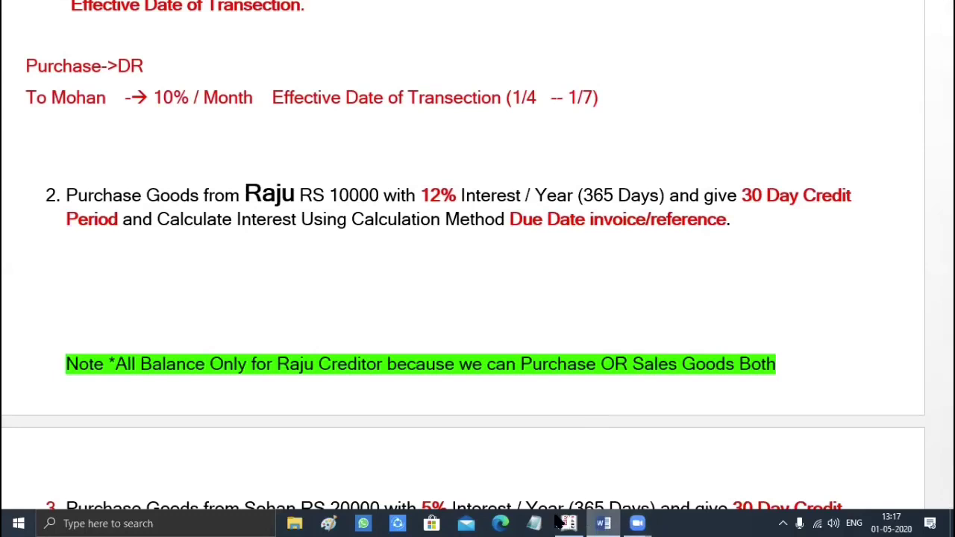
# Step: Switch to Tally and start a new single ledger with exercise 2's creditor name plus "Cr", grouped under Sundry Creditors
pyautogui.click(602, 523)
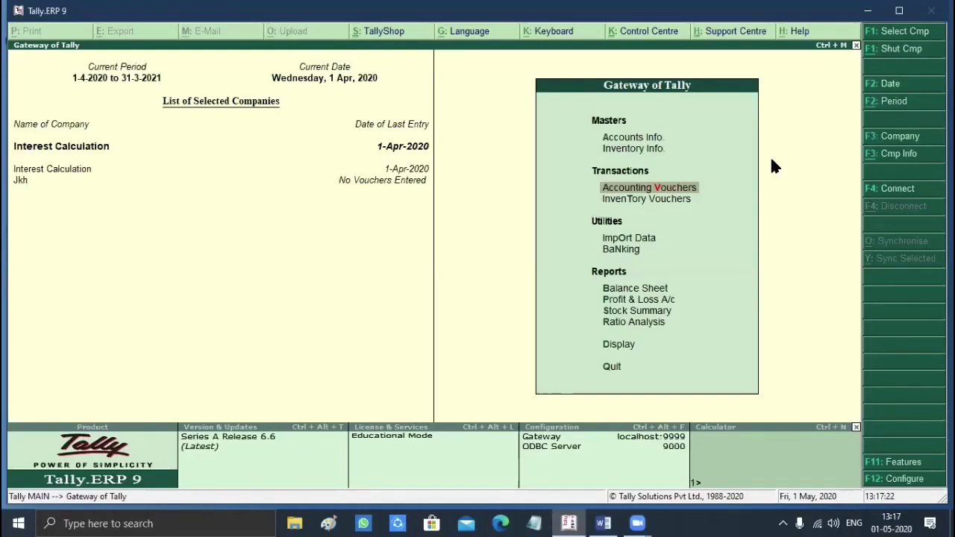
pyautogui.press('Up')
pyautogui.press('Up')
pyautogui.press('Return')
pyautogui.press('Down')
pyautogui.press('Return')
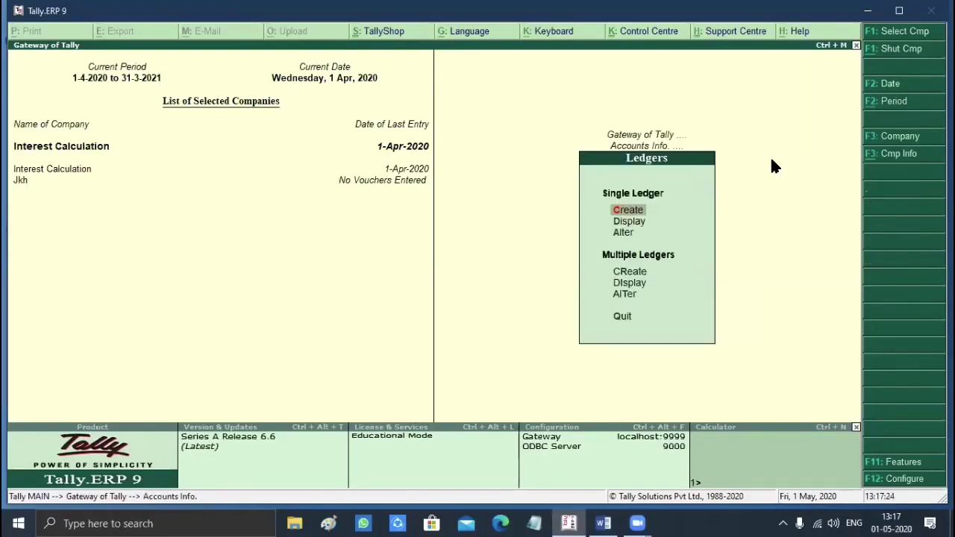
pyautogui.press('Return')
pyautogui.write('Raju Cr')
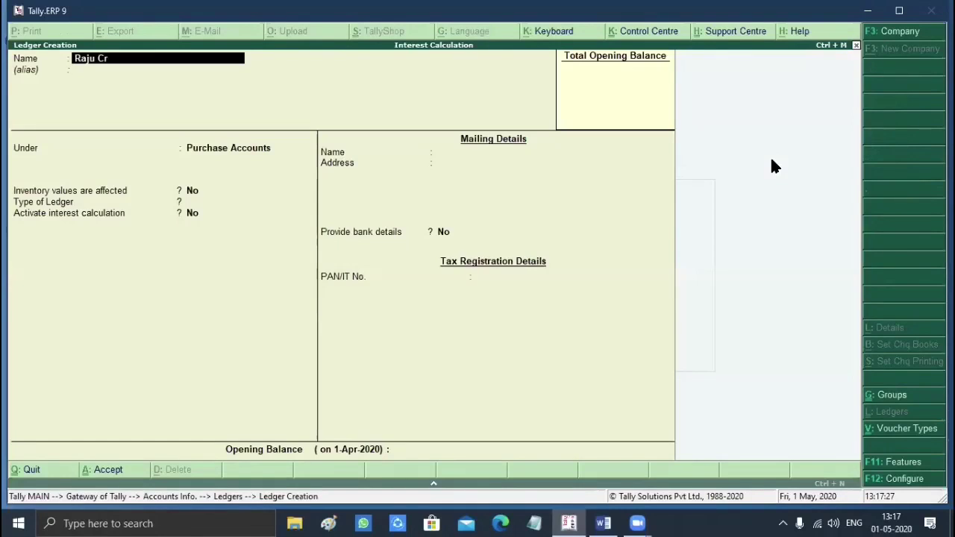
pyautogui.press('Return')
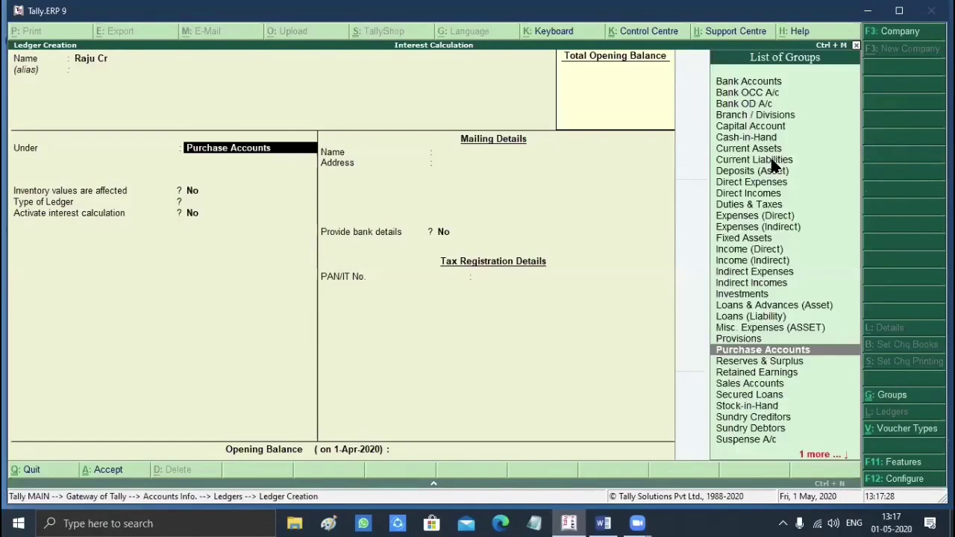
pyautogui.write('Sun')
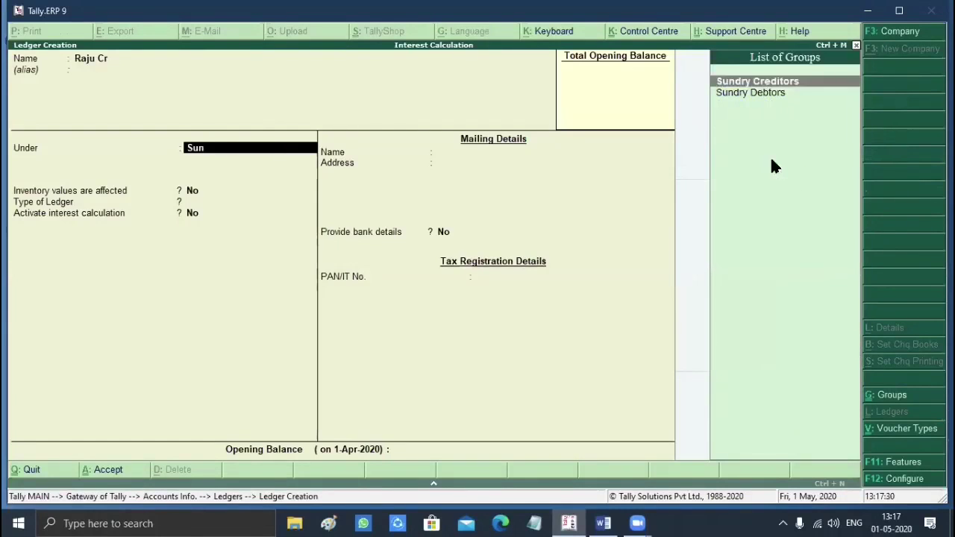
pyautogui.press('Return')
# Step: Keep bill-by-bill balances on and set the creditor ledger's default credit period to 30 days
pyautogui.press('Return')
pyautogui.press('Return')
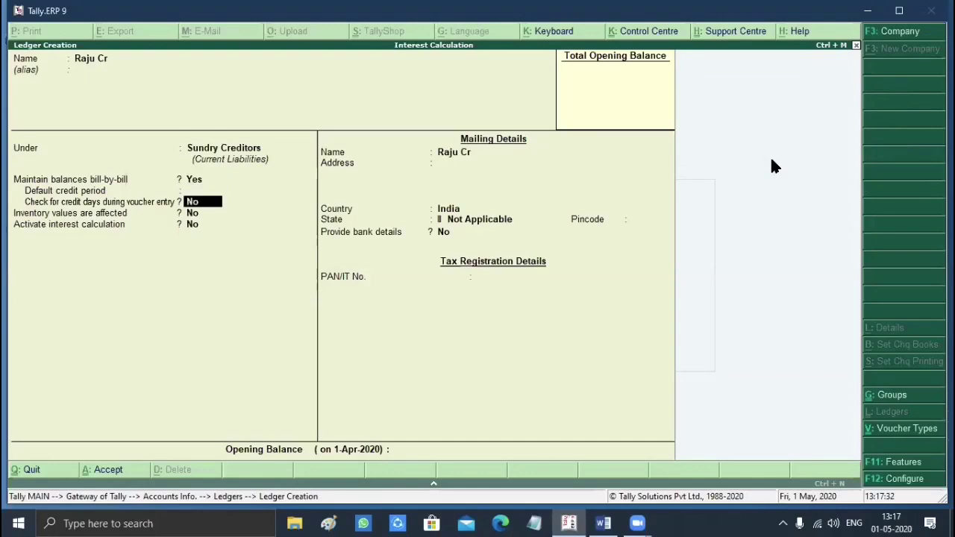
pyautogui.press('Return')
pyautogui.press('Up')
pyautogui.press('Up')
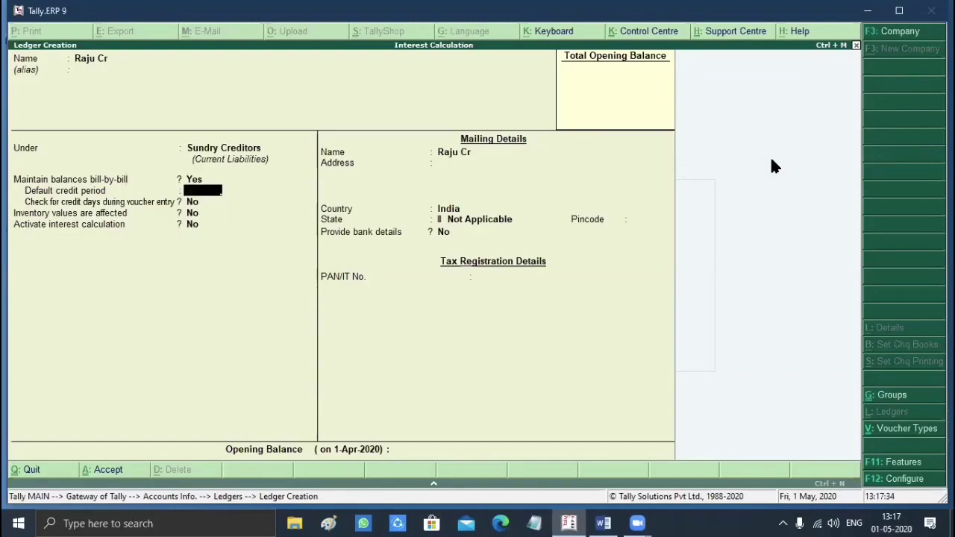
pyautogui.write('30')
pyautogui.press('Return')
pyautogui.press('Return')
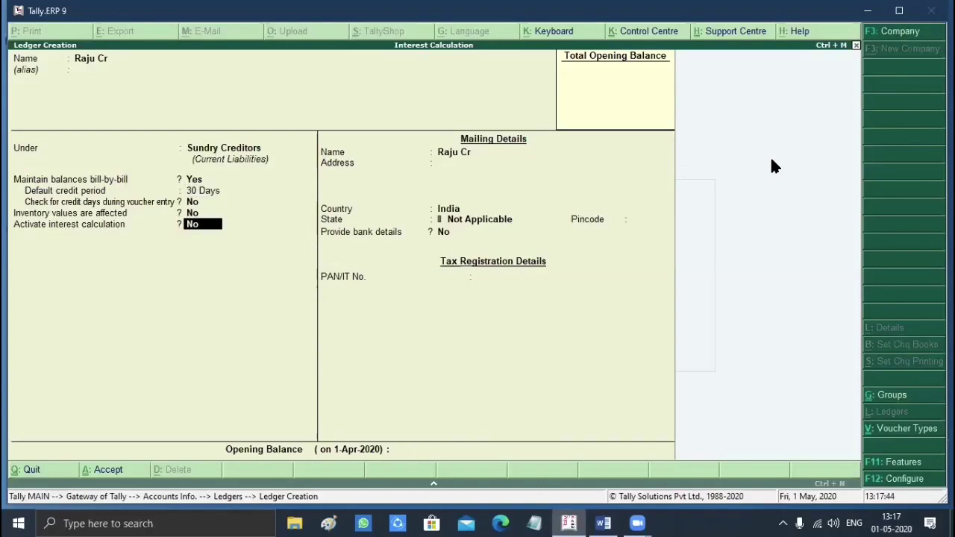
# Step: Activate interest calculation transaction-by-transaction with overriding of parameters and advanced parameters, leaving transaction dates excluded for added and deducted amounts
pyautogui.write('y')
pyautogui.press('Return')
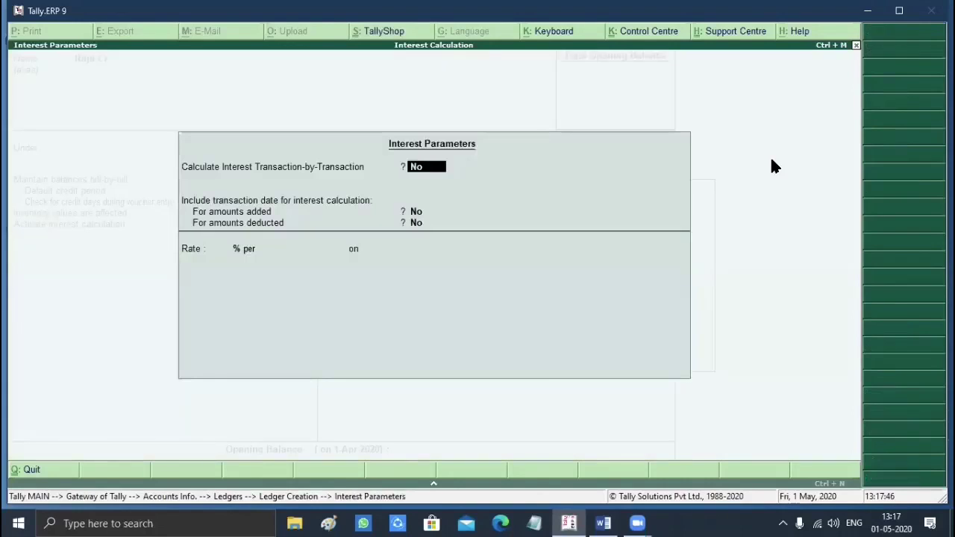
pyautogui.write('y')
pyautogui.press('Return')
pyautogui.write('y')
pyautogui.press('Return')
pyautogui.write('y')
pyautogui.press('Return')
pyautogui.press('Return')
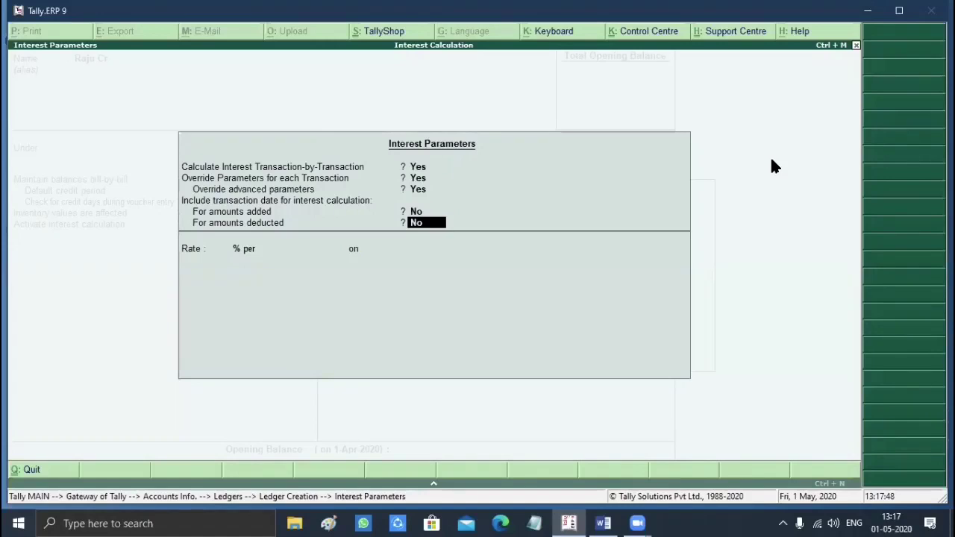
pyautogui.press('Return')
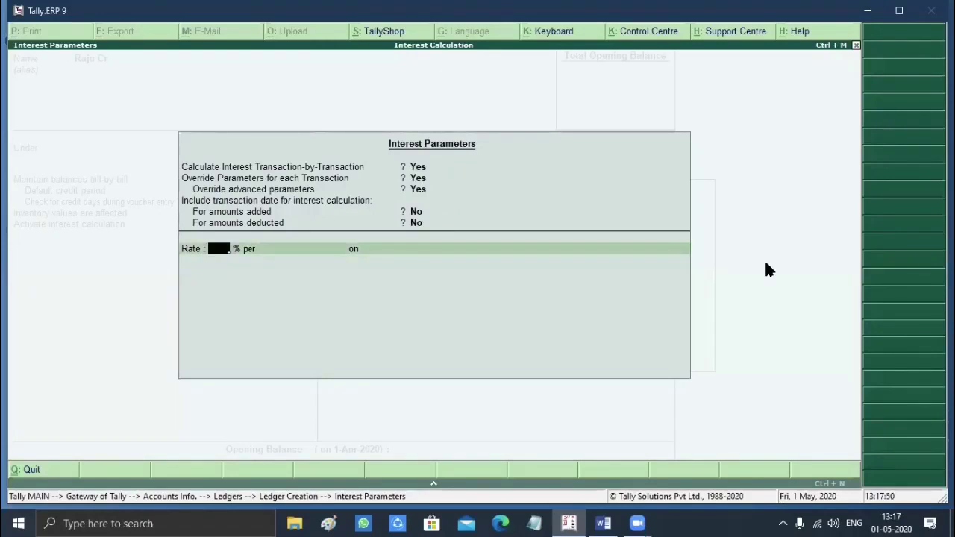
# Step: Set the creditor ledger's interest rate from exercise 2 to 12% per 365-Day Year on Credit Balances Only
pyautogui.click(606, 523)
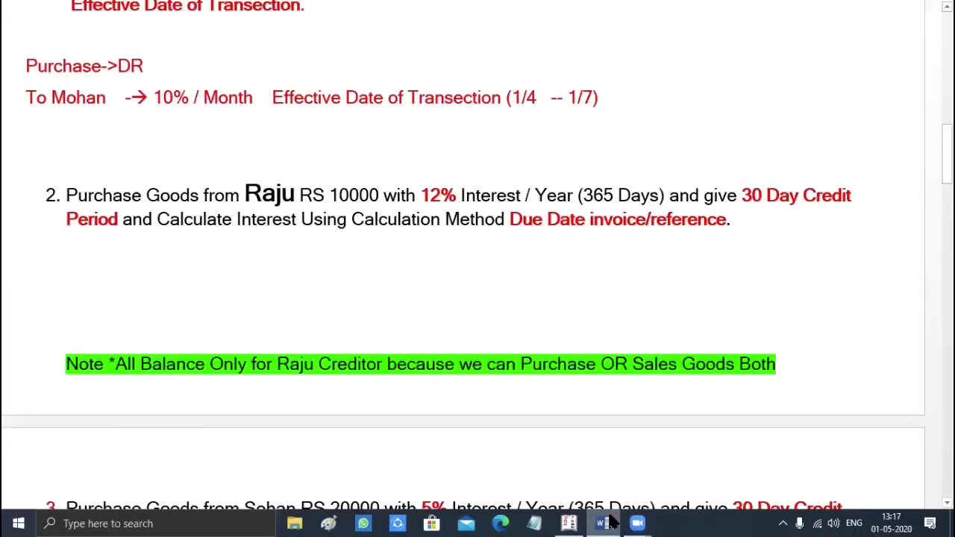
pyautogui.click(606, 523)
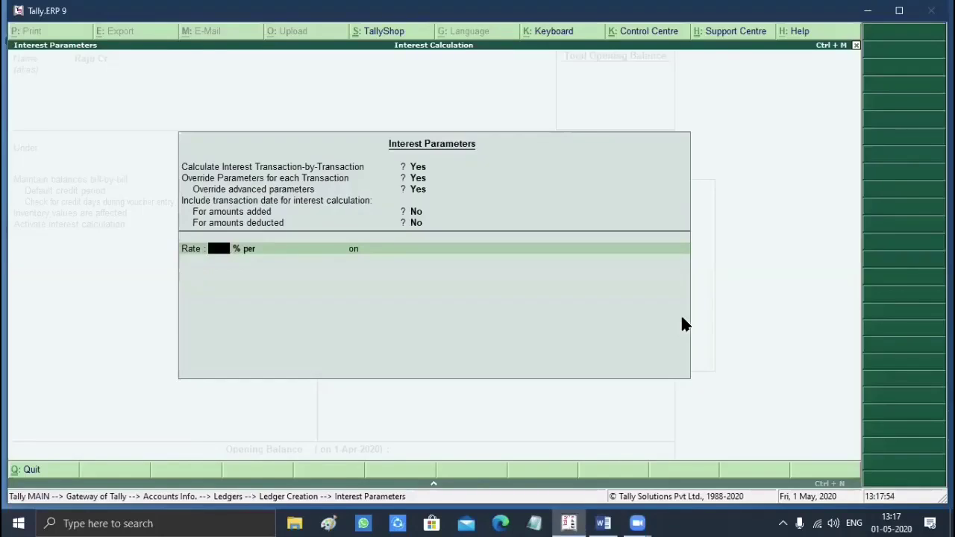
pyautogui.write('12')
pyautogui.press('Return')
pyautogui.press('Down')
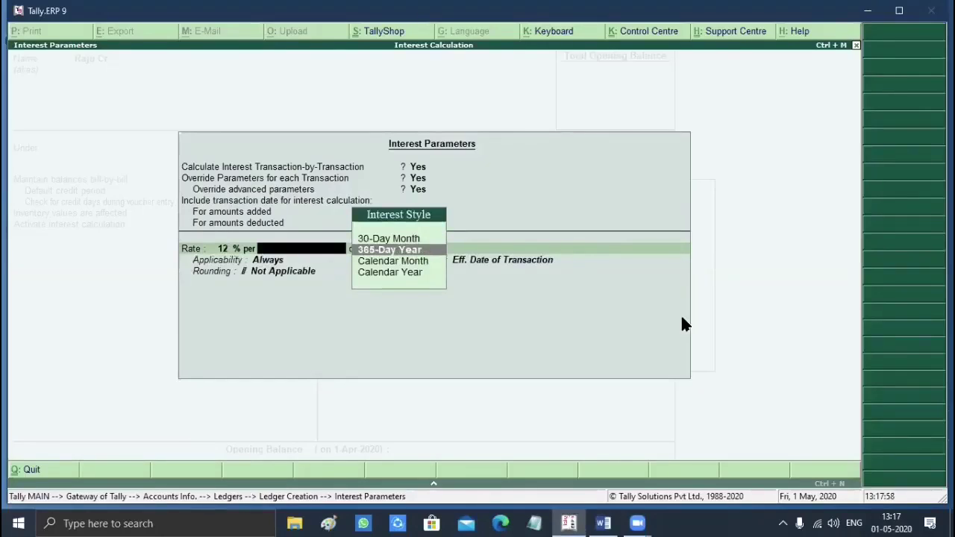
pyautogui.press('Return')
pyautogui.press('Down')
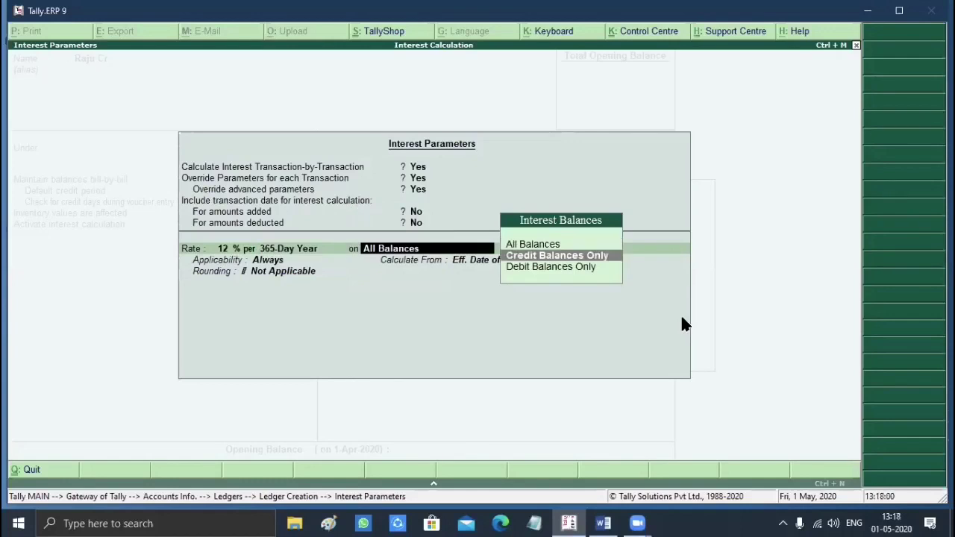
pyautogui.press('Return')
# Step: Keep interest applicability at Always, calculate it from Due Date of Invoice/Ref, and finish the interest parameters without a second rate
pyautogui.press('Return')
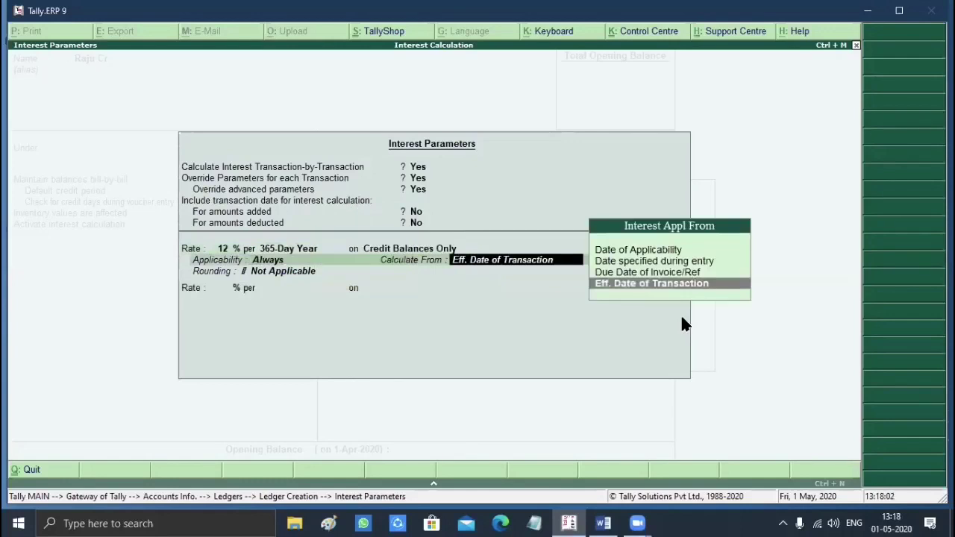
pyautogui.press('Up')
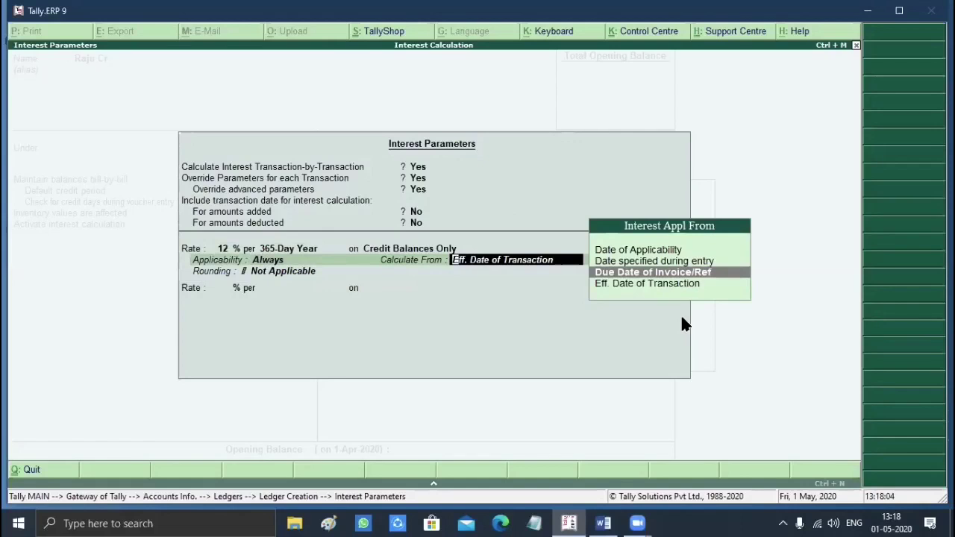
pyautogui.press('Return')
pyautogui.press('Return')
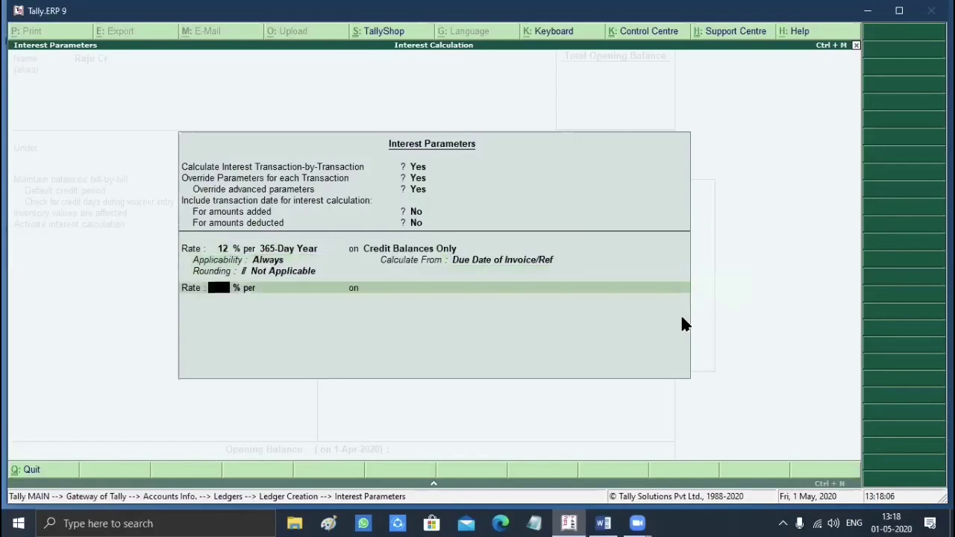
pyautogui.press('Return')
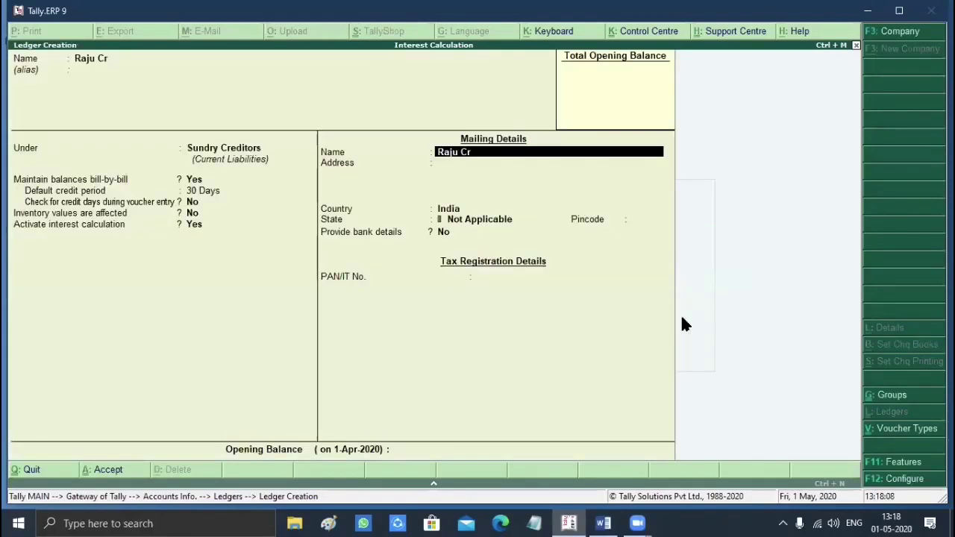
# Step: Leave the creditor ledger's mailing, bank and tax details at their defaults and save the ledger
pyautogui.press('Return')
pyautogui.press('Return')
pyautogui.press('Return')
pyautogui.press('Return')
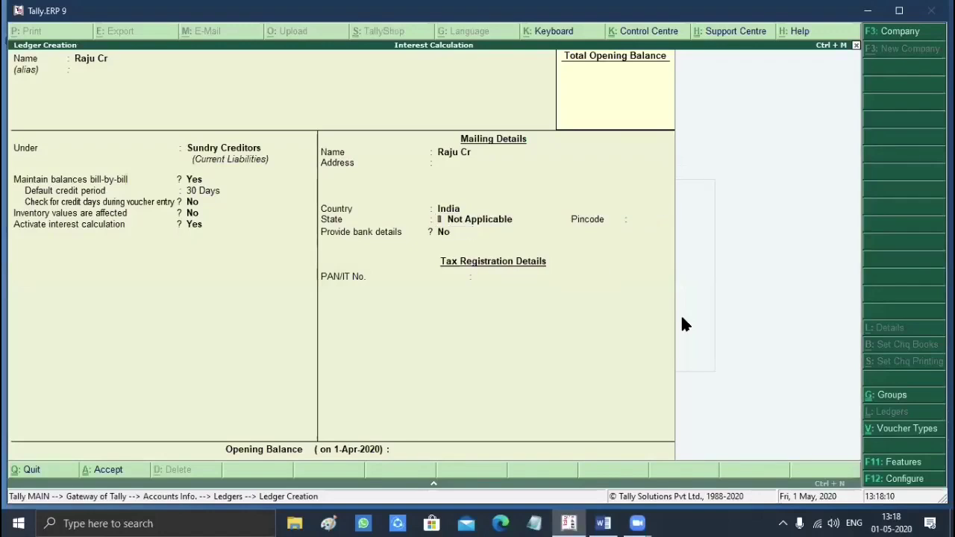
pyautogui.press('Return')
pyautogui.press('Return')
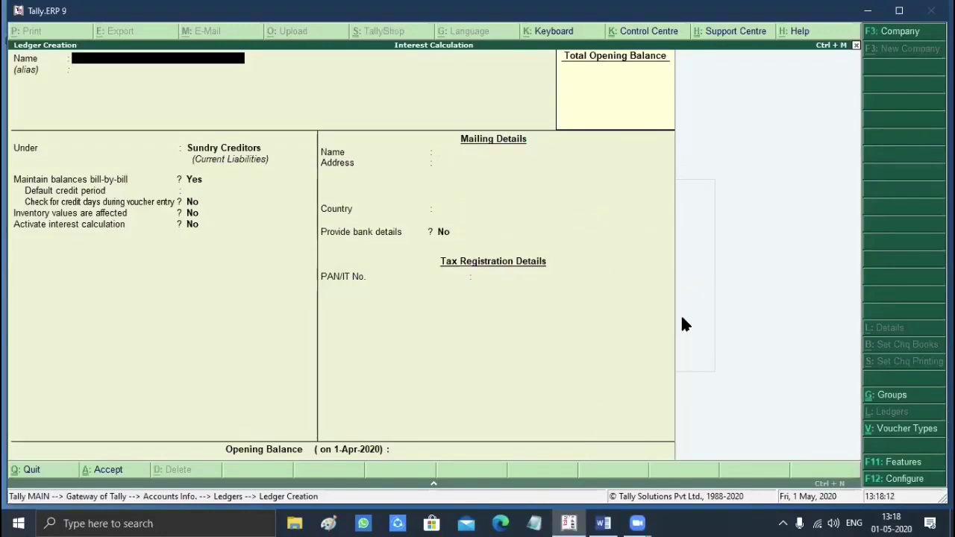
# Step: Leave ledger creation and open a new purchase voucher from the accounting vouchers
pyautogui.press('Escape')
pyautogui.press('Escape')
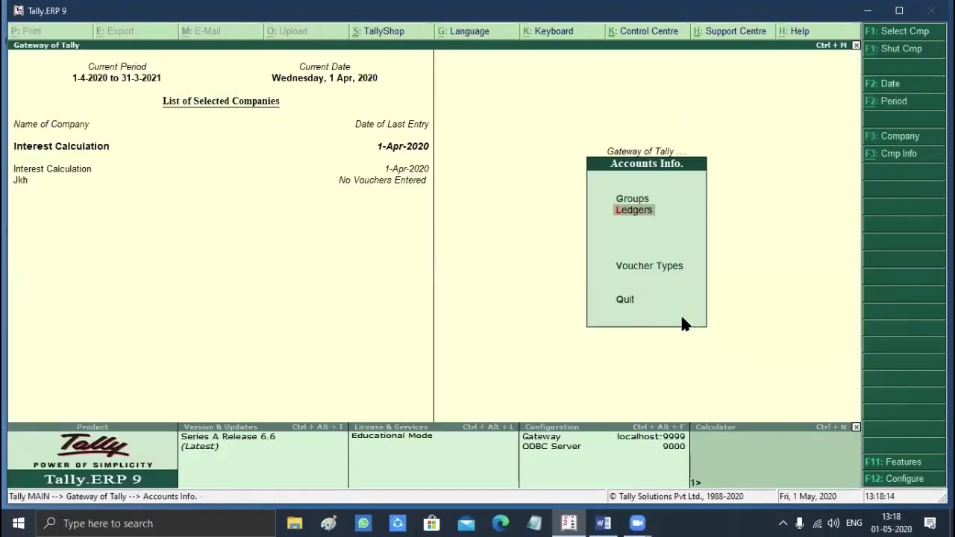
pyautogui.press('Escape')
pyautogui.press('Down')
pyautogui.press('Down')
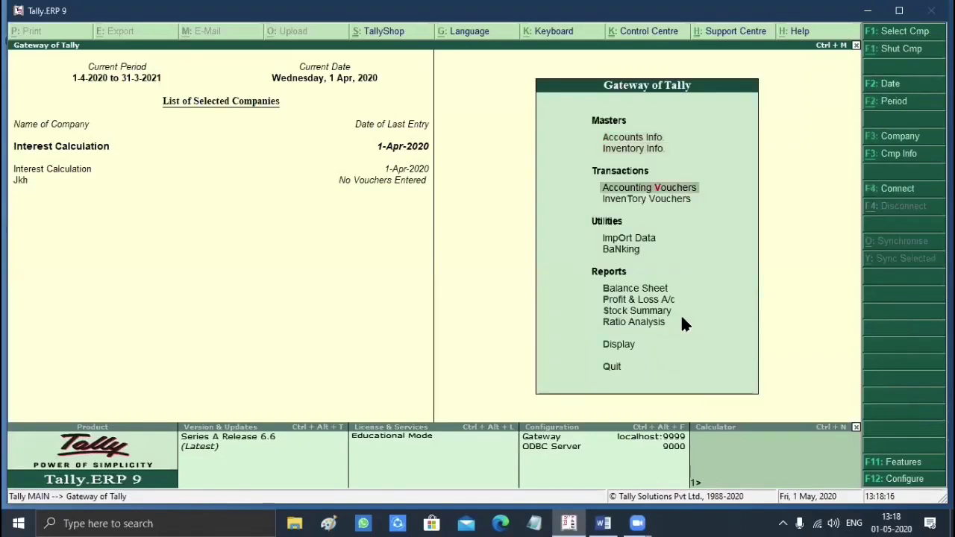
pyautogui.press('Return')
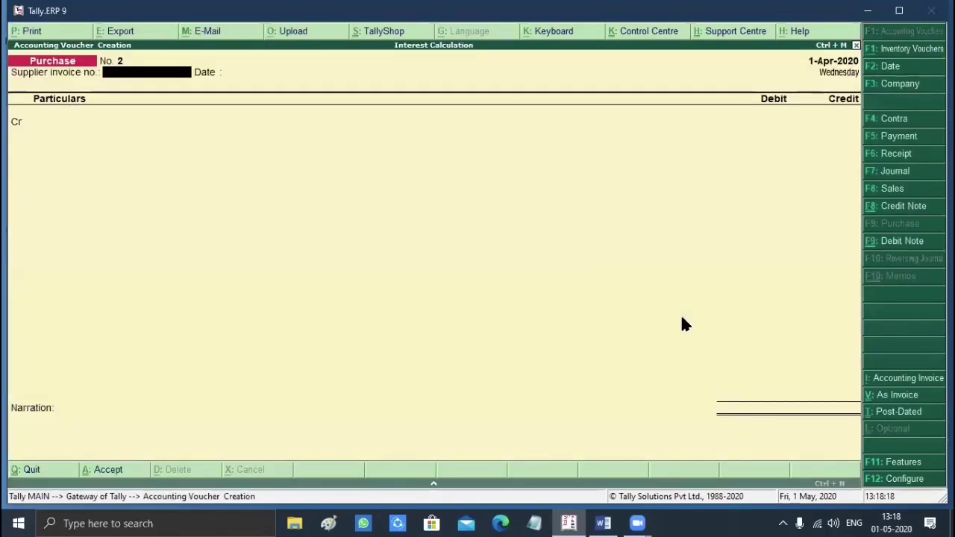
# Step: Leave the supplier invoice number and date blank, credit exercise 2's creditor ledger, and accept the default supplier details
pyautogui.press('Return')
pyautogui.press('Return')
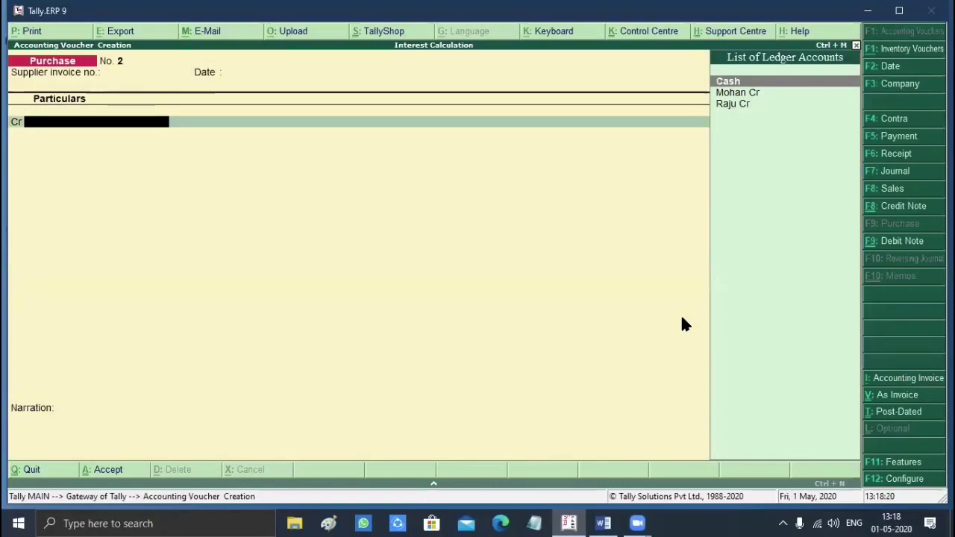
pyautogui.press('Down')
pyautogui.press('Down')
pyautogui.press('Return')
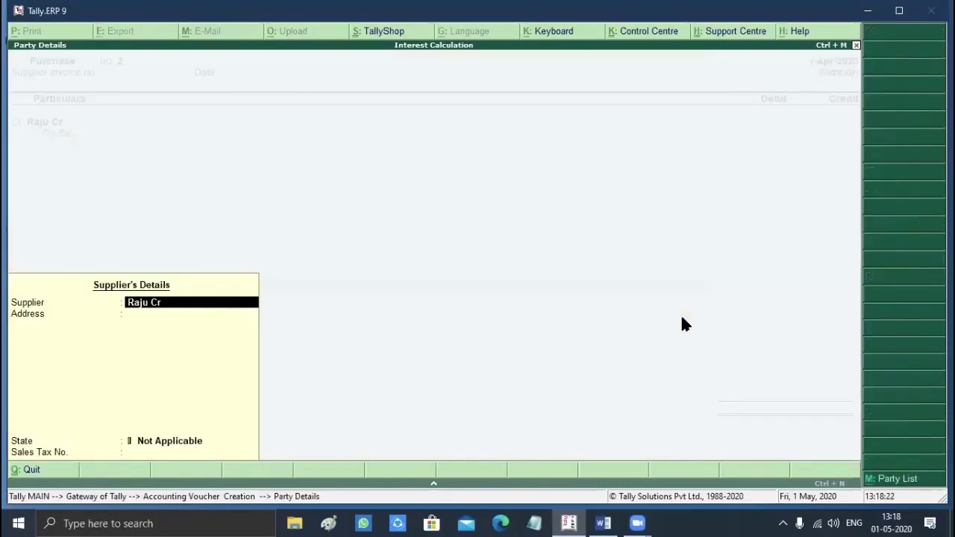
pyautogui.press('Return')
pyautogui.press('Return')
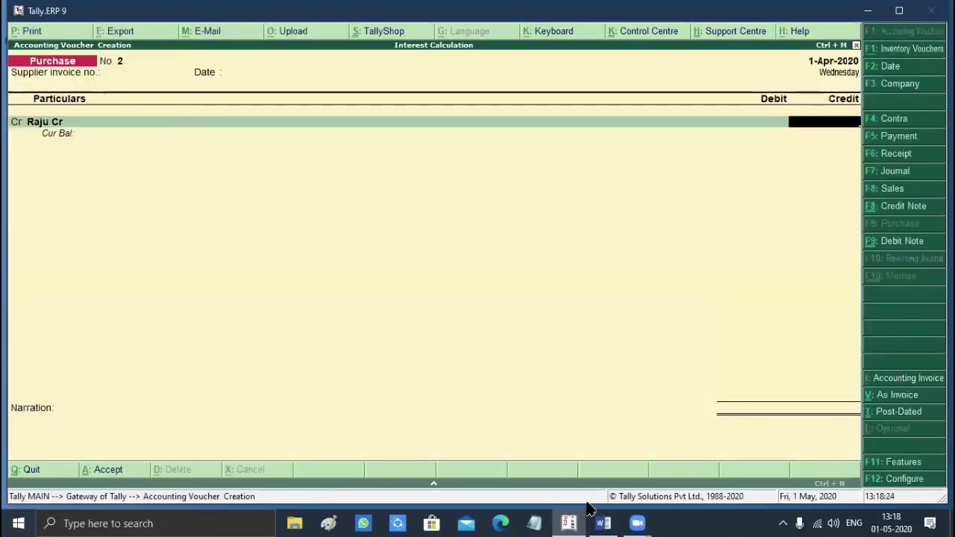
# Step: Check exercise 2's purchase amount in the document and credit the creditor with 10,000 in the voucher
pyautogui.click(603, 523)
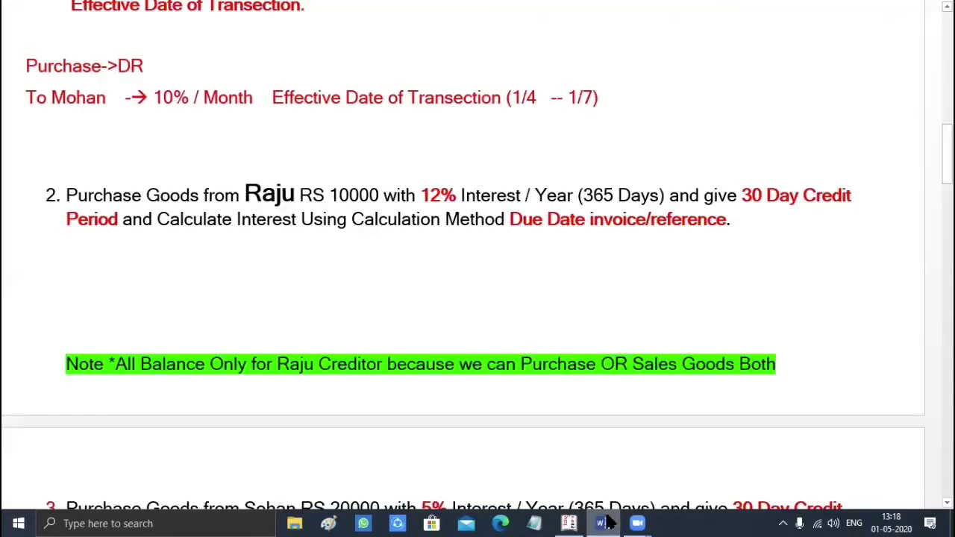
pyautogui.click(602, 523)
pyautogui.write('10,00')
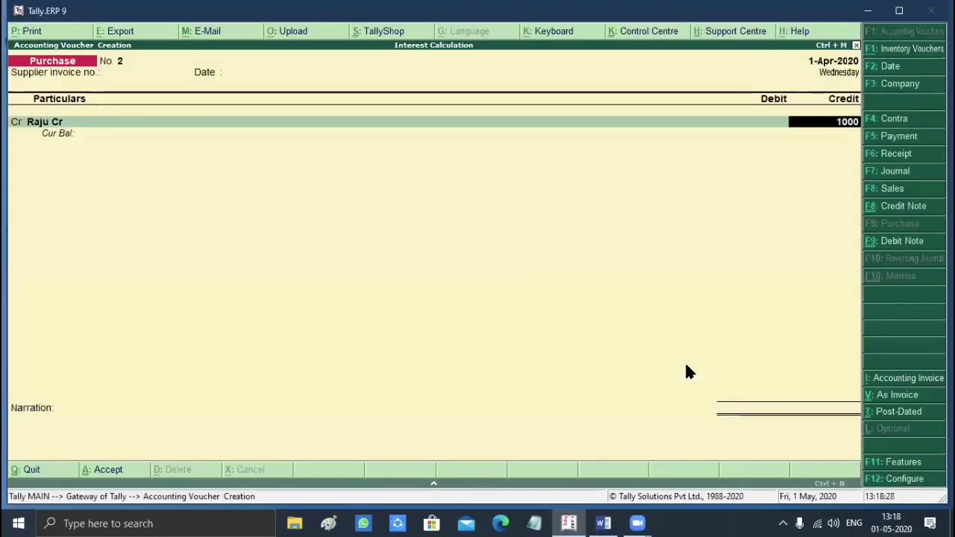
pyautogui.write('0')
pyautogui.press('Return')
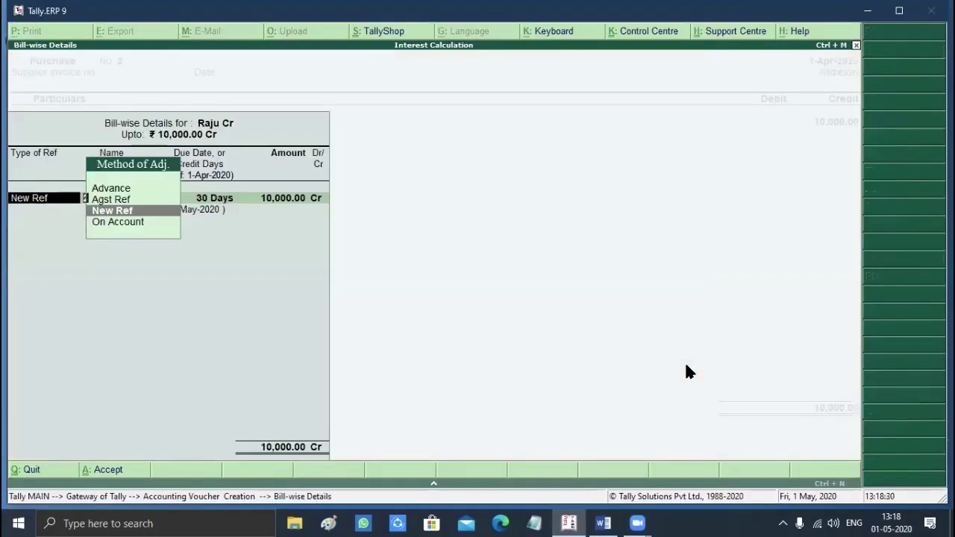
# Step: Record the purchase bill as New Ref 102, keeping the 30-day credit period and the 10,000.00 Cr amount
pyautogui.press('Return')
pyautogui.write('102')
pyautogui.press('Return')
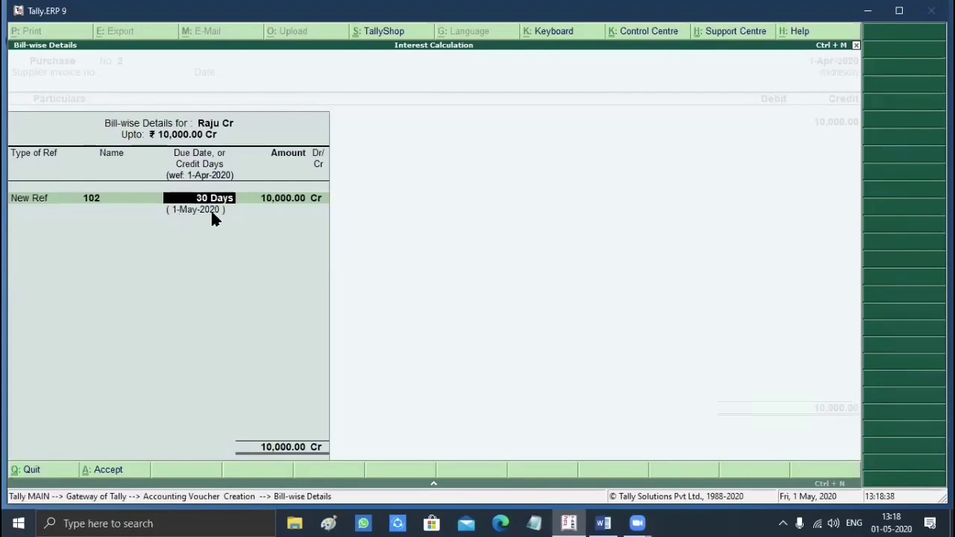
pyautogui.press('Return')
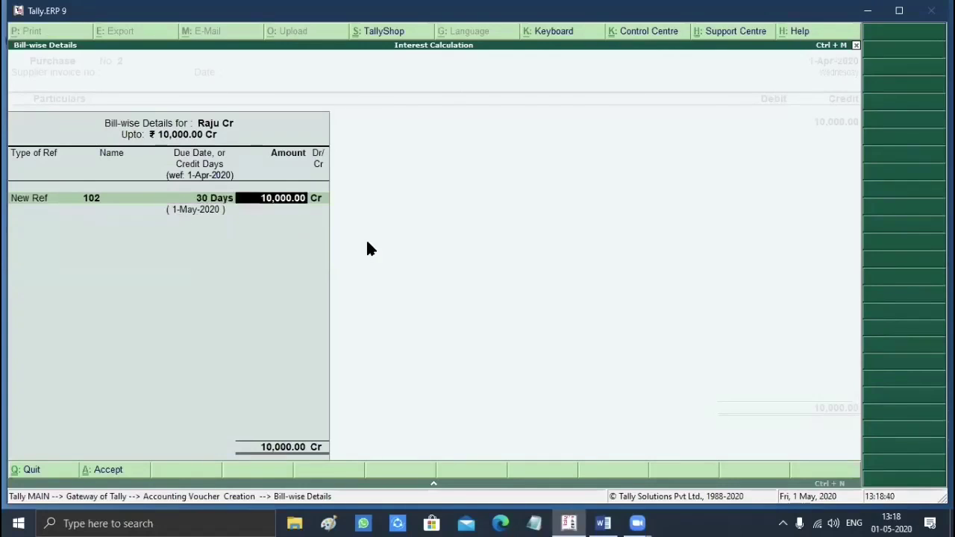
pyautogui.press('Return')
pyautogui.press('Return')
# Step: Accept the bill's interest parameters as inherited from the creditor ledger and save the purchase voucher
pyautogui.press('Return')
pyautogui.press('Return')
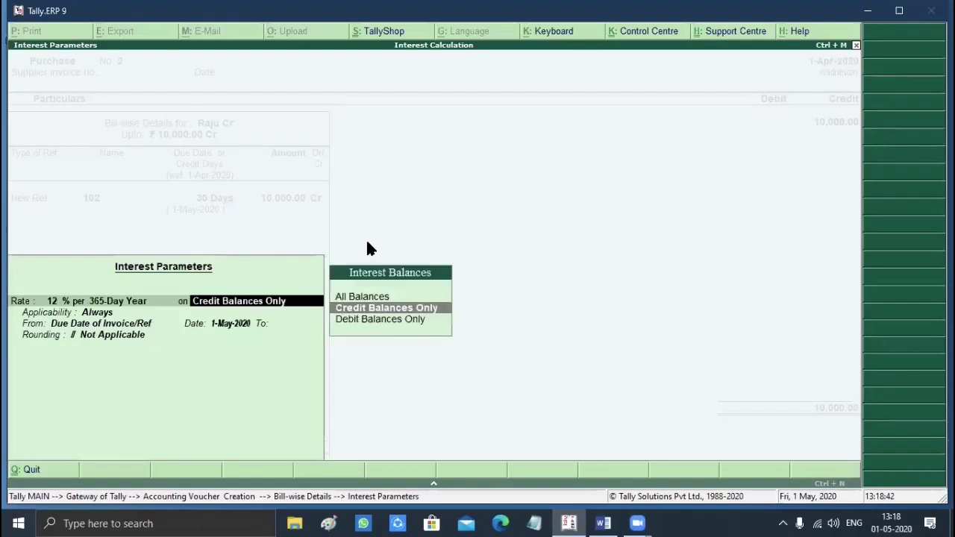
pyautogui.press('Return')
pyautogui.press('Return')
pyautogui.press('Return')
pyautogui.press('Return')
pyautogui.press('Return')
pyautogui.press('Return')
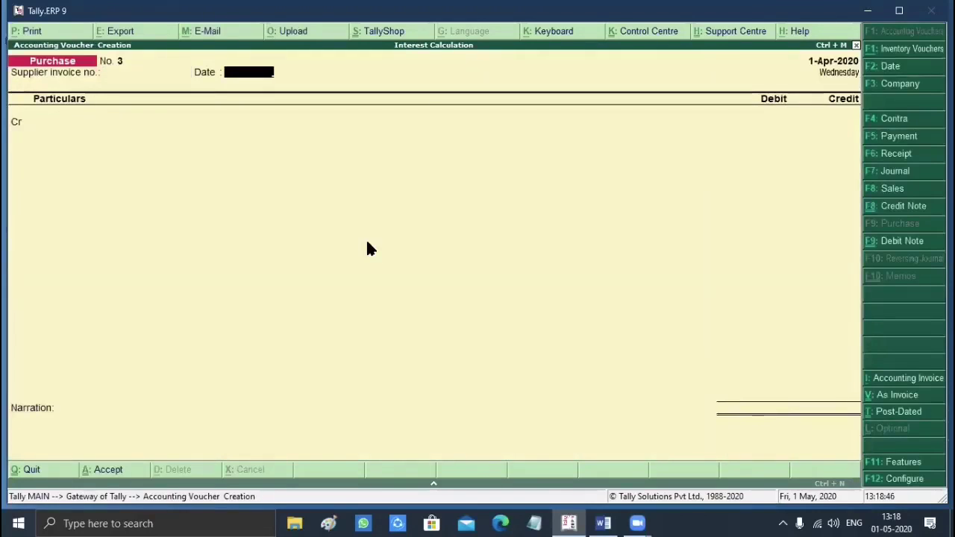
# Step: Switch to the Word document and examine exercise 3's supplier, amount, interest rate, year basis and credit period
pyautogui.hotkey('alt', 'Tab')
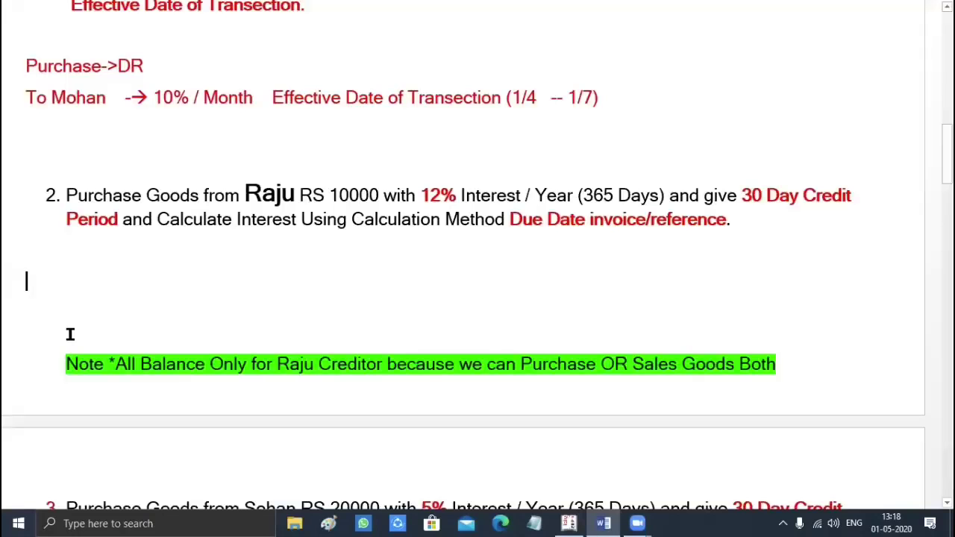
pyautogui.scroll(-10, 150, 256)
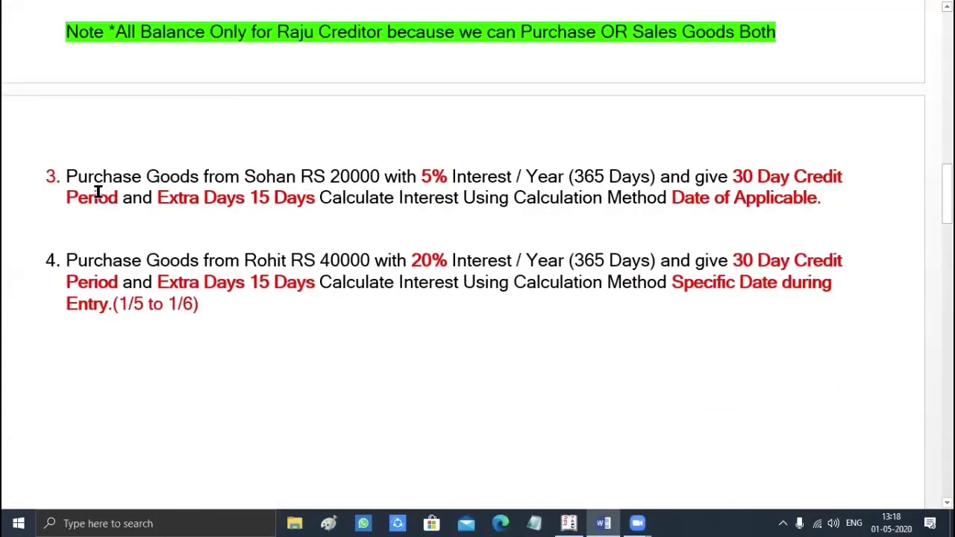
pyautogui.moveTo(247, 110); pyautogui.dragTo(258, 110)
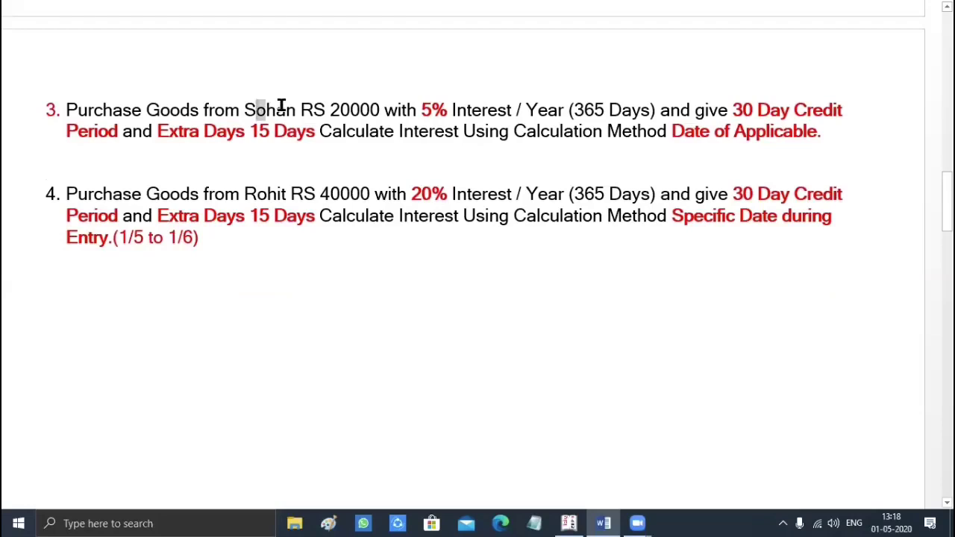
pyautogui.click(367, 110)
pyautogui.click(433, 110)
pyautogui.click(564, 111)
pyautogui.click(779, 111)
# Step: Examine exercise 3's extra days, how they relate to its credit period, and the interest calculation method, and switch back to Tally
pyautogui.moveTo(172, 132); pyautogui.dragTo(315, 132)
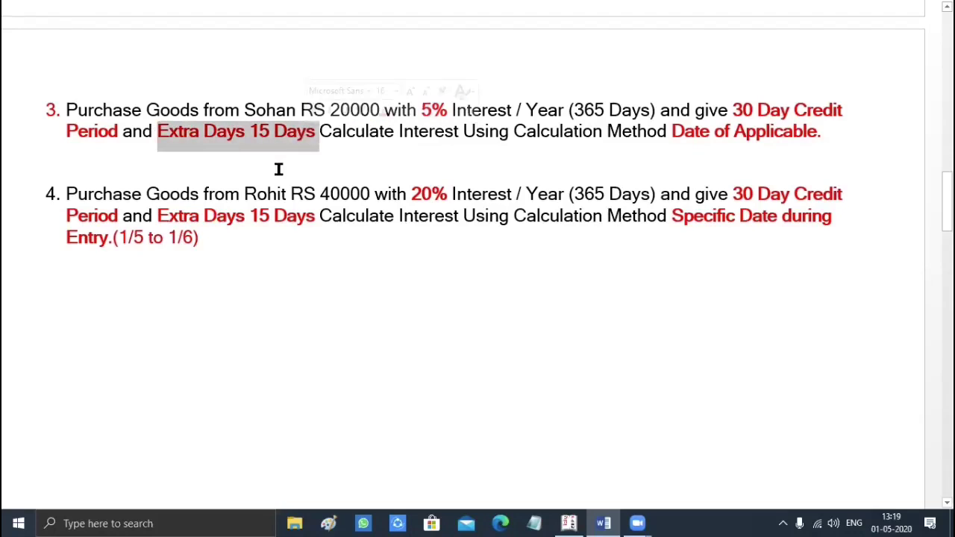
pyautogui.click(278, 169)
pyautogui.moveTo(672, 132); pyautogui.dragTo(817, 133)
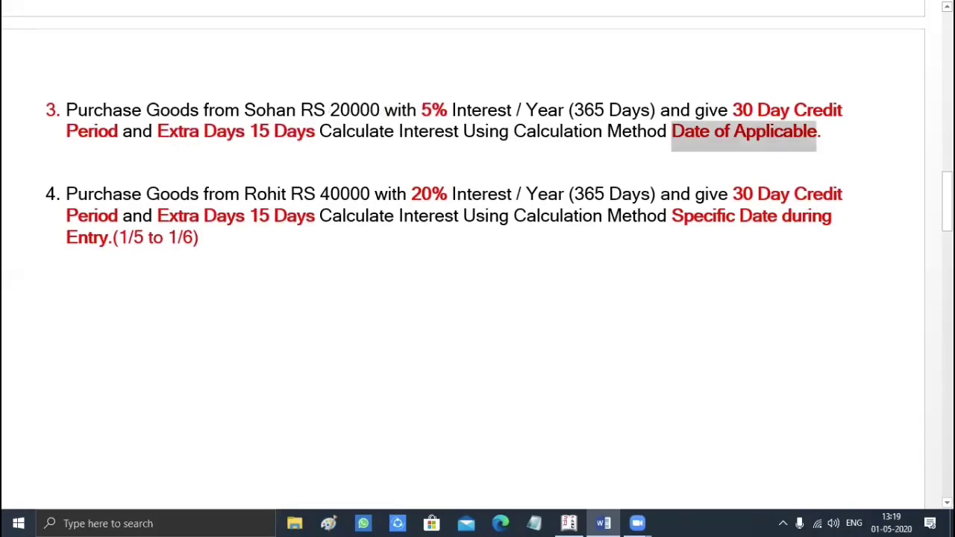
pyautogui.click(155, 163)
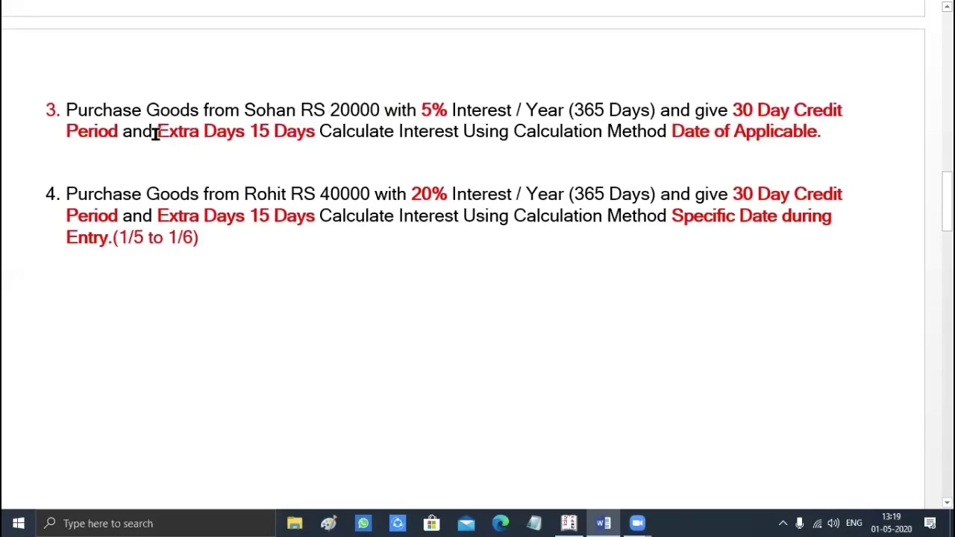
pyautogui.click(672, 132)
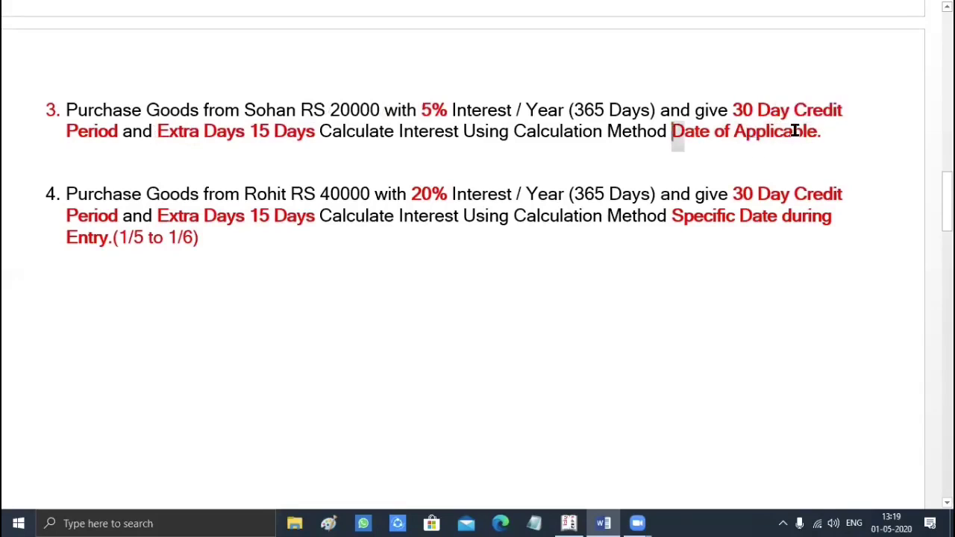
pyautogui.keyDown('shift'); pyautogui.click(817, 132); pyautogui.keyUp('shift')
pyautogui.click(158, 131)
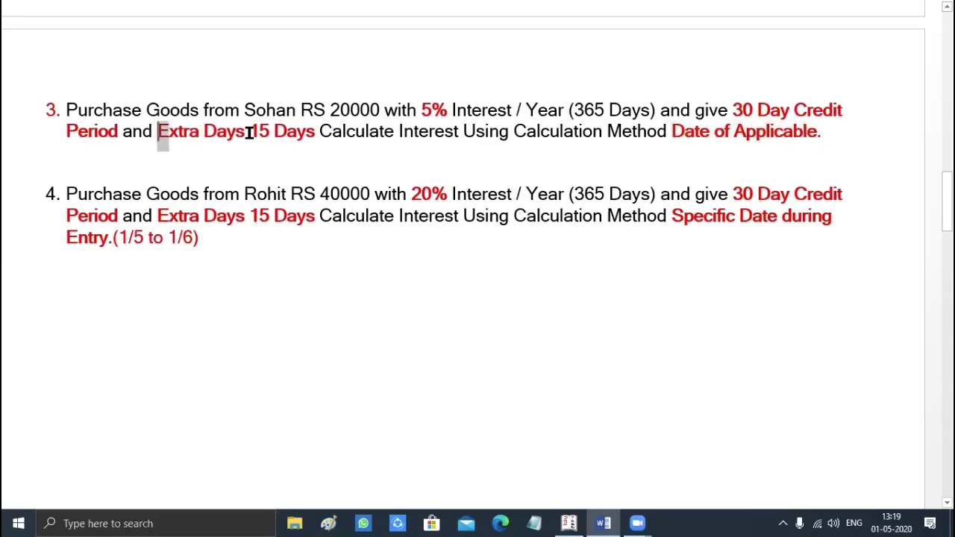
pyautogui.moveTo(250, 131); pyautogui.dragTo(304, 132)
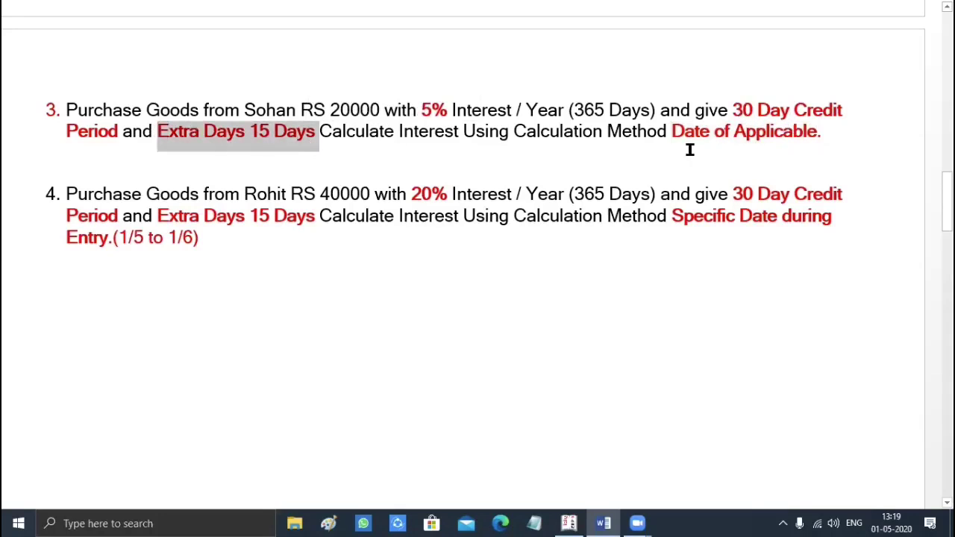
pyautogui.moveTo(733, 110); pyautogui.dragTo(791, 110)
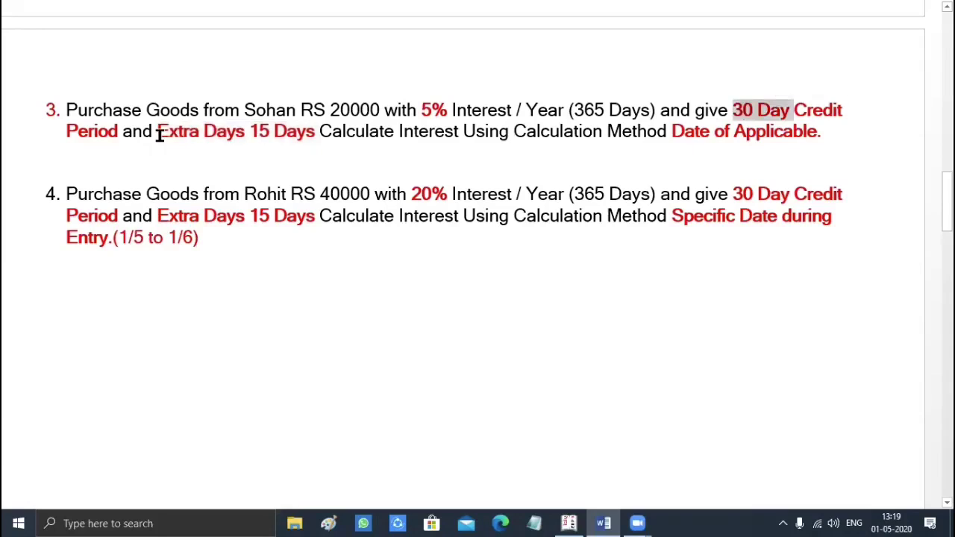
pyautogui.moveTo(158, 133); pyautogui.dragTo(318, 133)
pyautogui.click(345, 166)
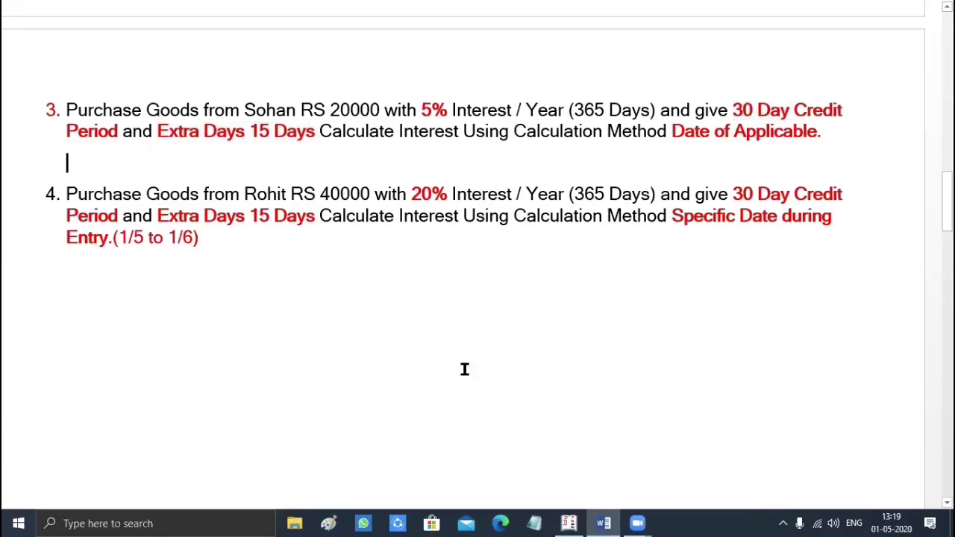
pyautogui.click(569, 523)
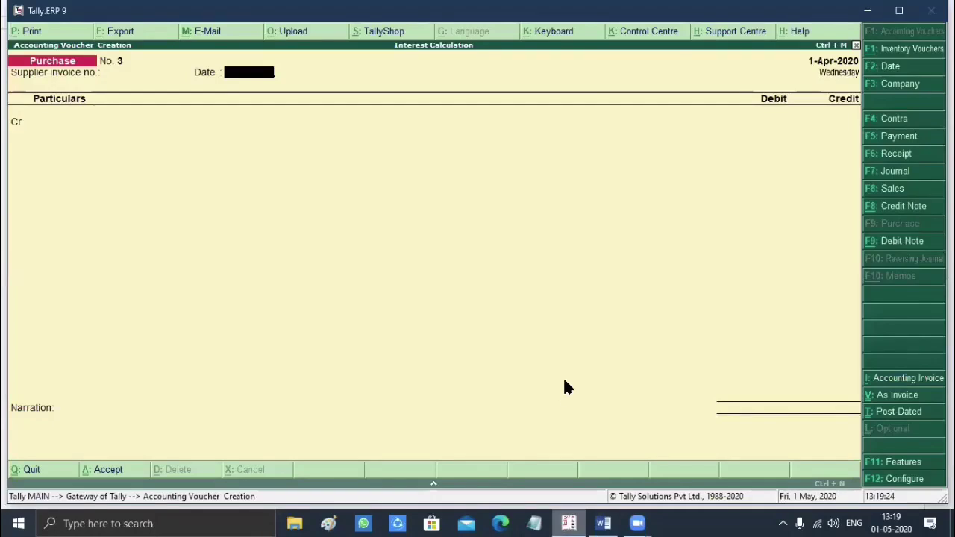
# Step: Abandon the blank purchase voucher and open the creation form for a single new ledger
pyautogui.press('Escape')
pyautogui.press('y')
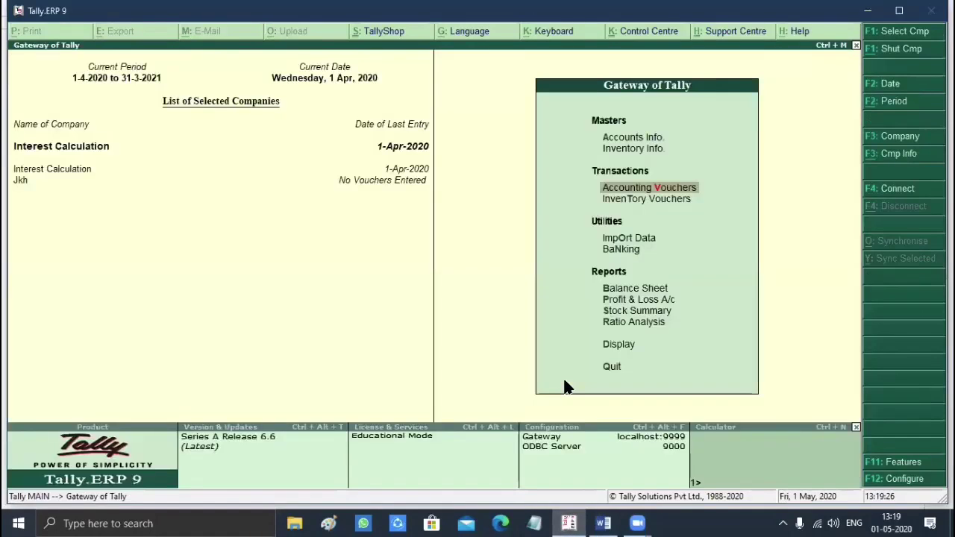
pyautogui.press('Up')
pyautogui.press('Up')
pyautogui.press('Return')
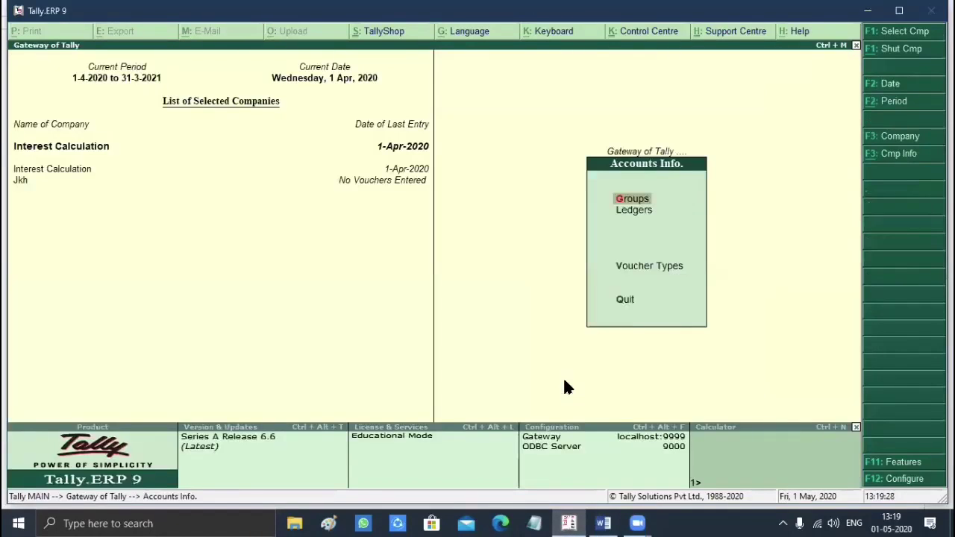
pyautogui.press('Down')
pyautogui.press('Return')
pyautogui.press('Return')
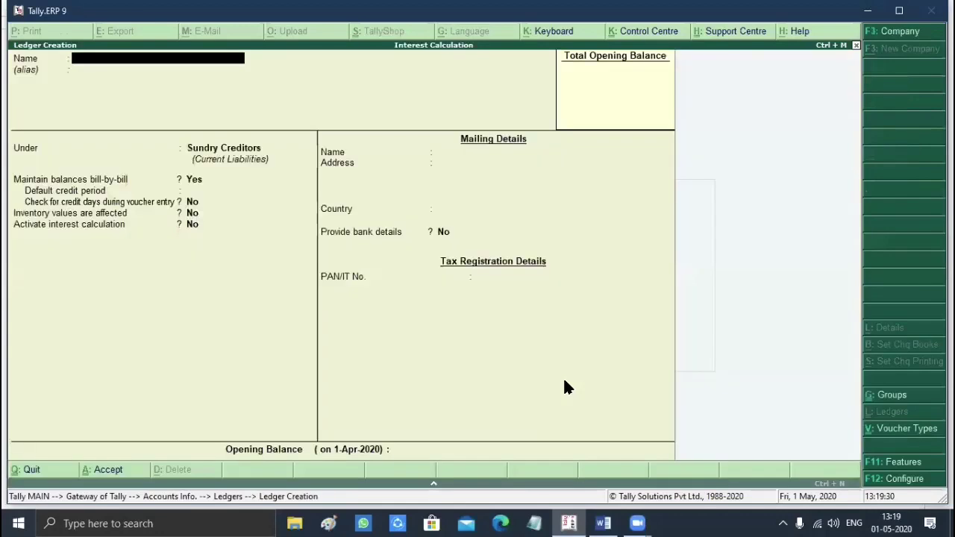
# Step: Name the new ledger after exercise 3's supplier with the suffix Cr and place it under Sundry Creditors
pyautogui.write('S')
pyautogui.write('ho')
pyautogui.write('h')
pyautogui.write('an Cr')
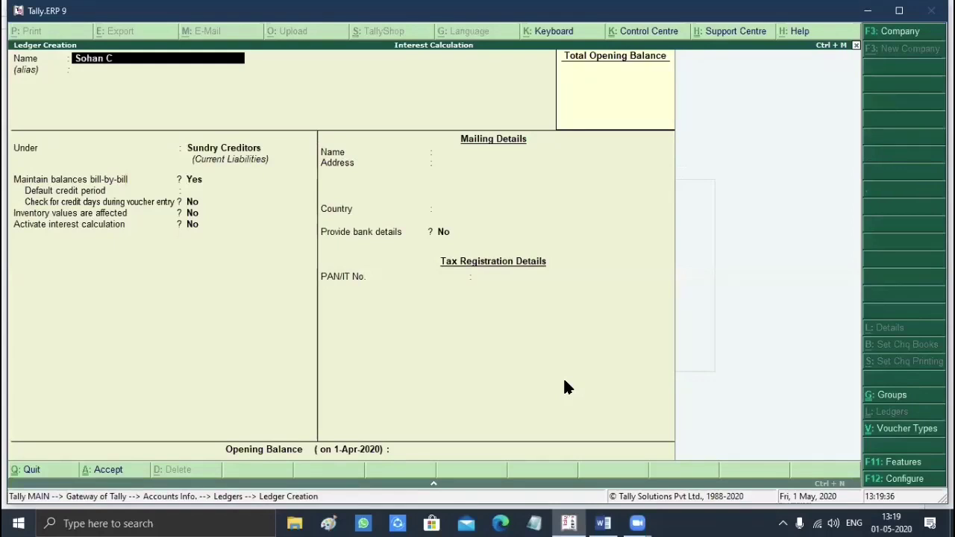
pyautogui.press('Return')
pyautogui.press('Return')
pyautogui.write('S')
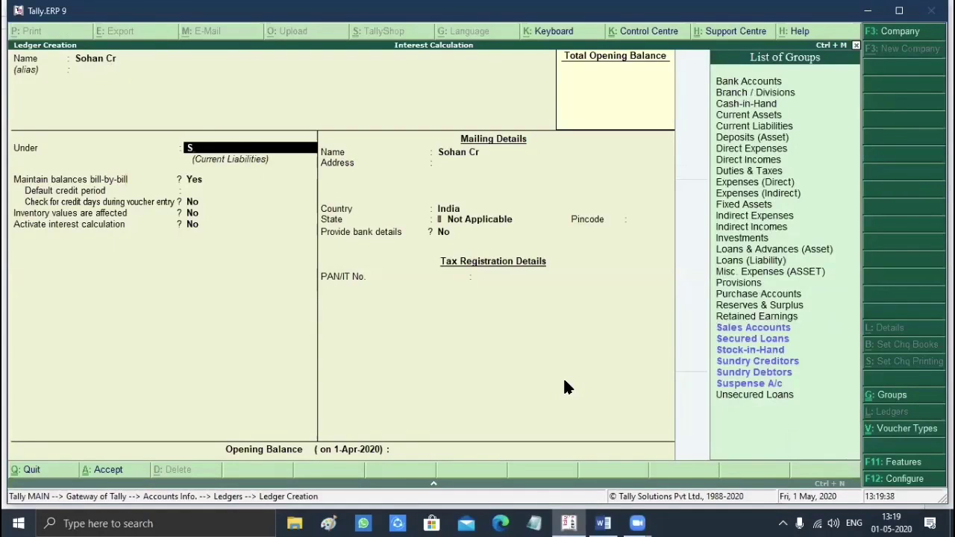
pyautogui.write('u')
pyautogui.press('Down')
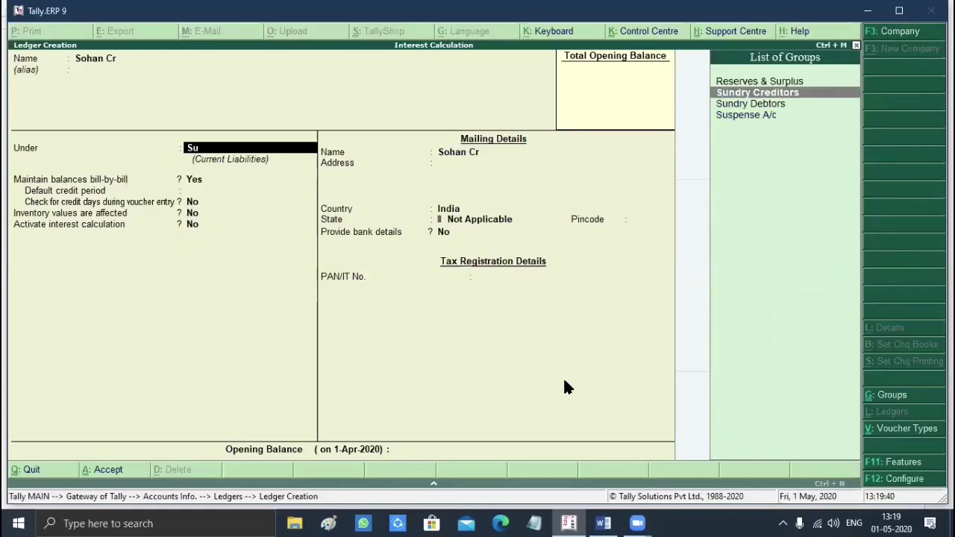
pyautogui.press('Return')
# Step: Activate interest calculation transaction-by-transaction, allow overriding normal and advanced parameters per transaction, and keep transaction dates excluded
pyautogui.press('Return')
pyautogui.press('Return')
pyautogui.press('Return')
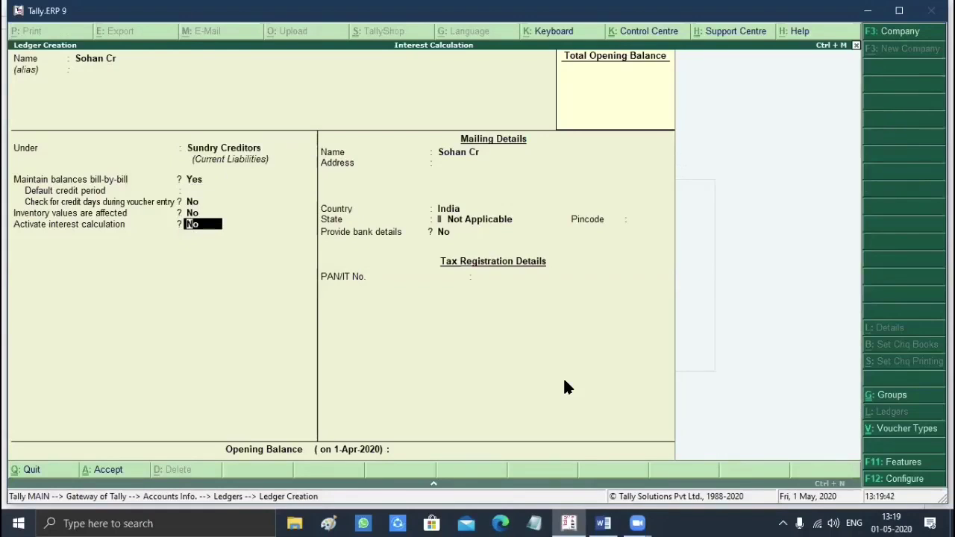
pyautogui.write('y')
pyautogui.press('Return')
pyautogui.write('y')
pyautogui.press('Return')
pyautogui.write('y')
pyautogui.press('Return')
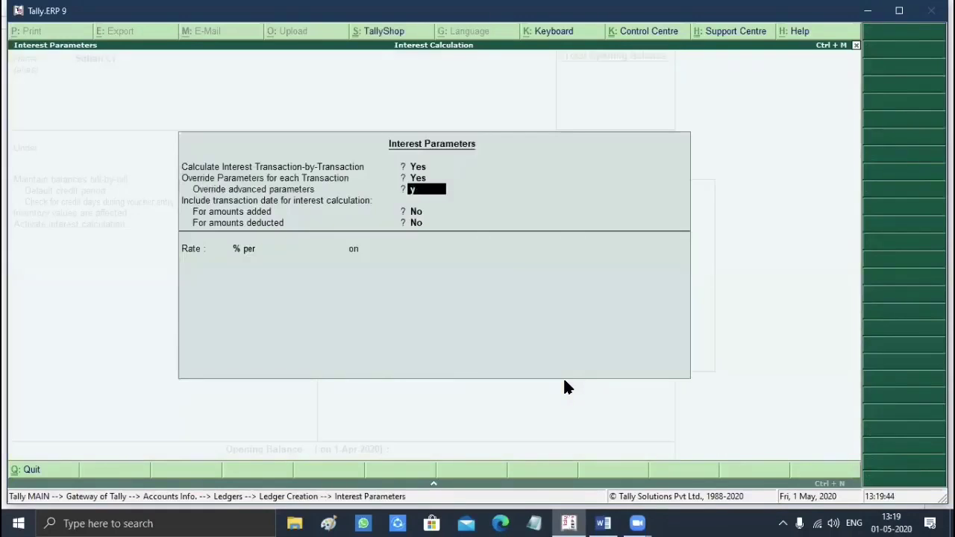
pyautogui.write('y')
pyautogui.press('Return')
pyautogui.press('Return')
pyautogui.press('Return')
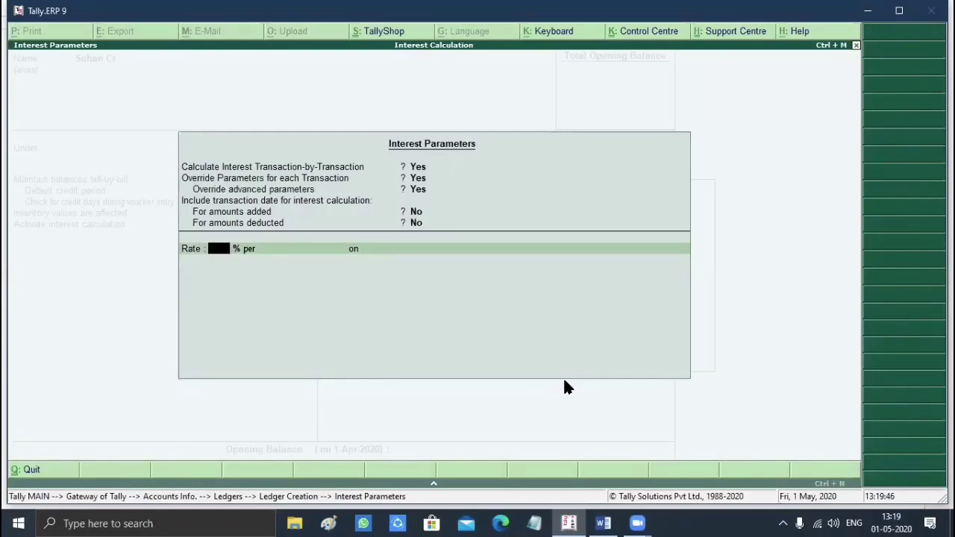
# Step: Set the interest rate to 5% per 365-Day Year on Credit Balances Only, checking it against the exercise document
pyautogui.write('5')
pyautogui.click(604, 524)
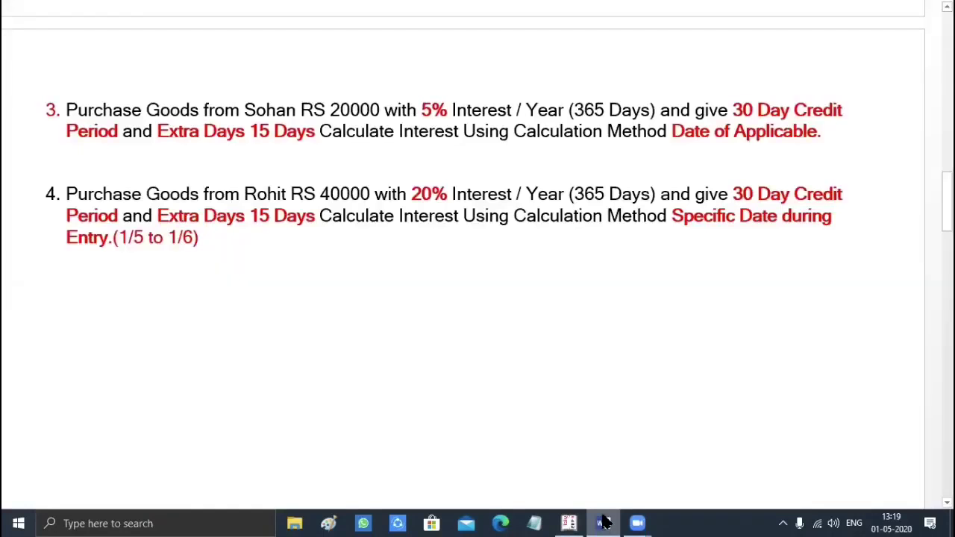
pyautogui.click(604, 522)
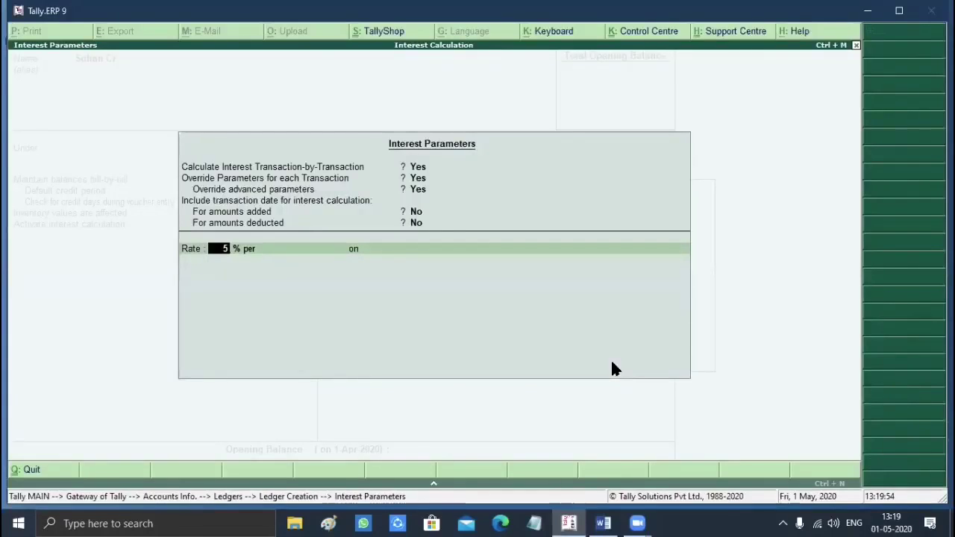
pyautogui.press('Return')
pyautogui.press('Down')
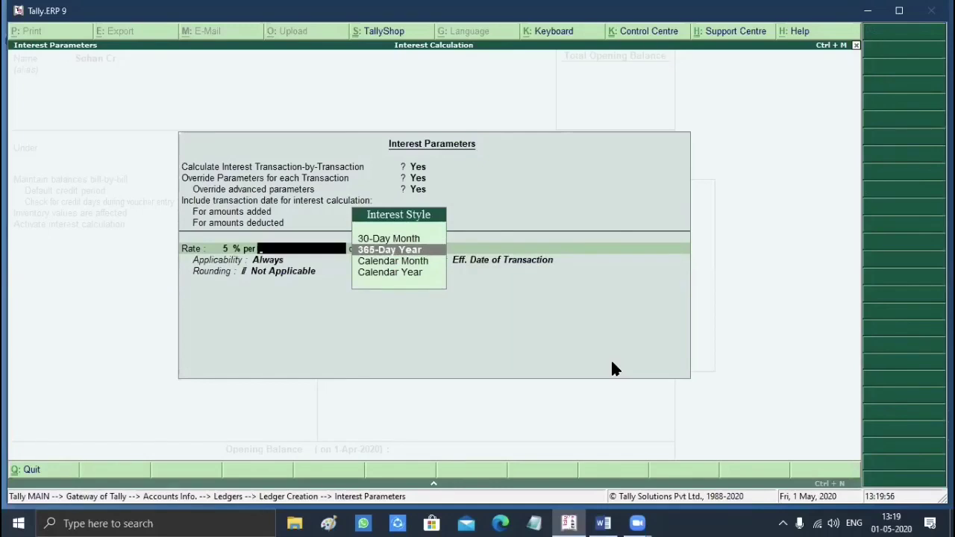
pyautogui.press('Return')
pyautogui.press('Down')
pyautogui.press('Return')
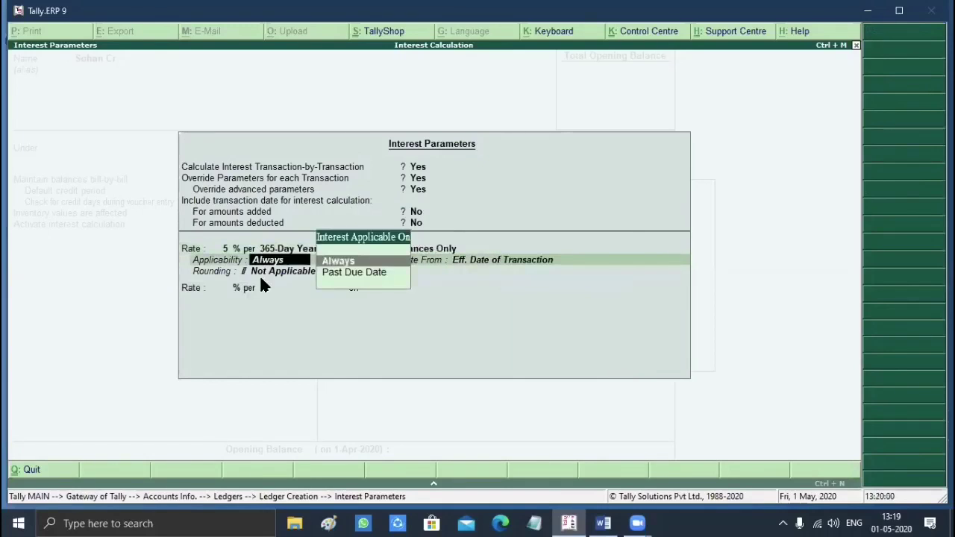
# Step: Make interest applicable Past Due Date by 15 days, checking the extra days and calculation method in the Word document
pyautogui.press('Down')
pyautogui.press('Return')
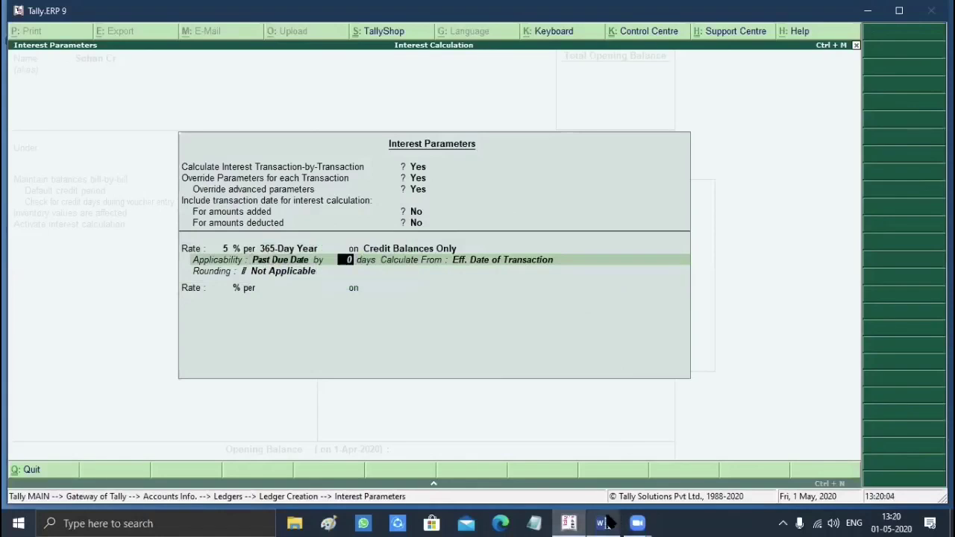
pyautogui.hotkey('alt', 'Tab')
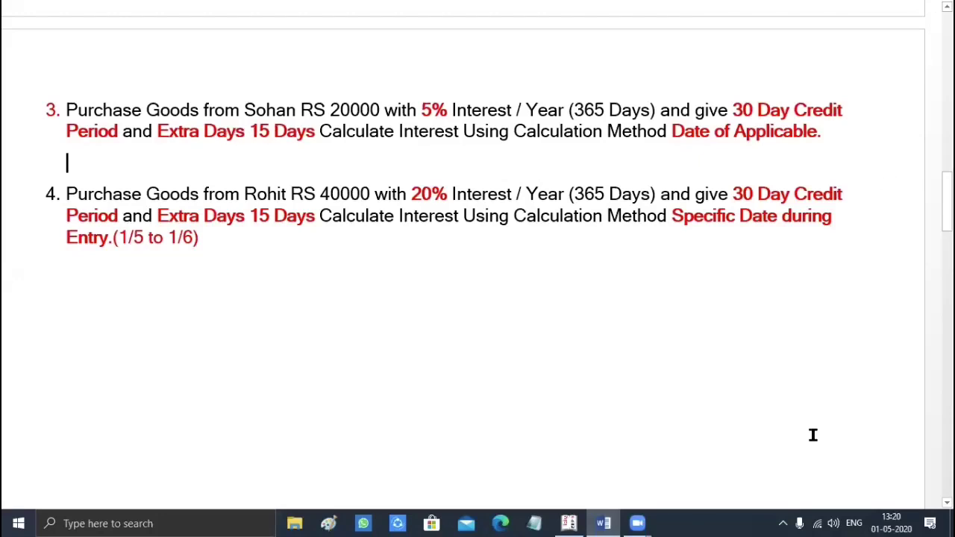
pyautogui.hotkey('alt', 'Tab')
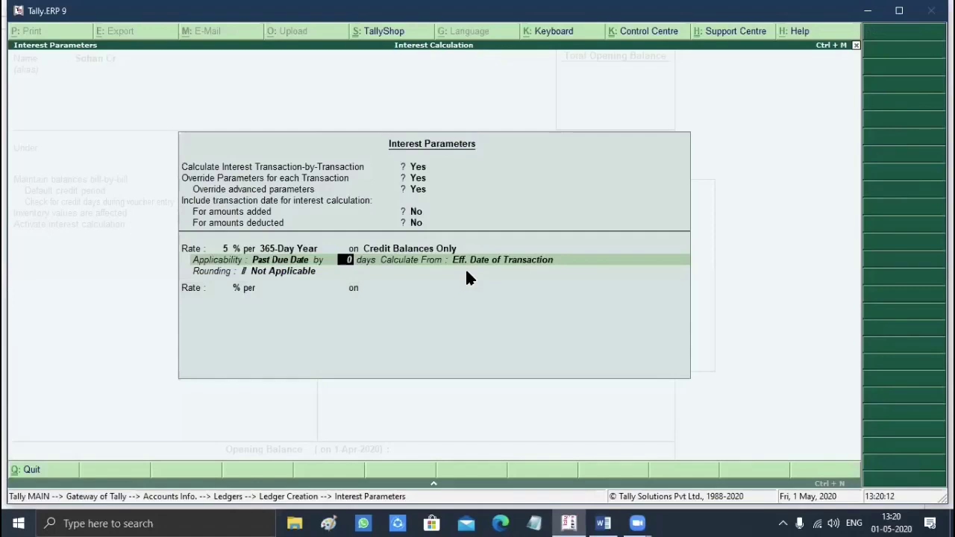
pyautogui.write('15')
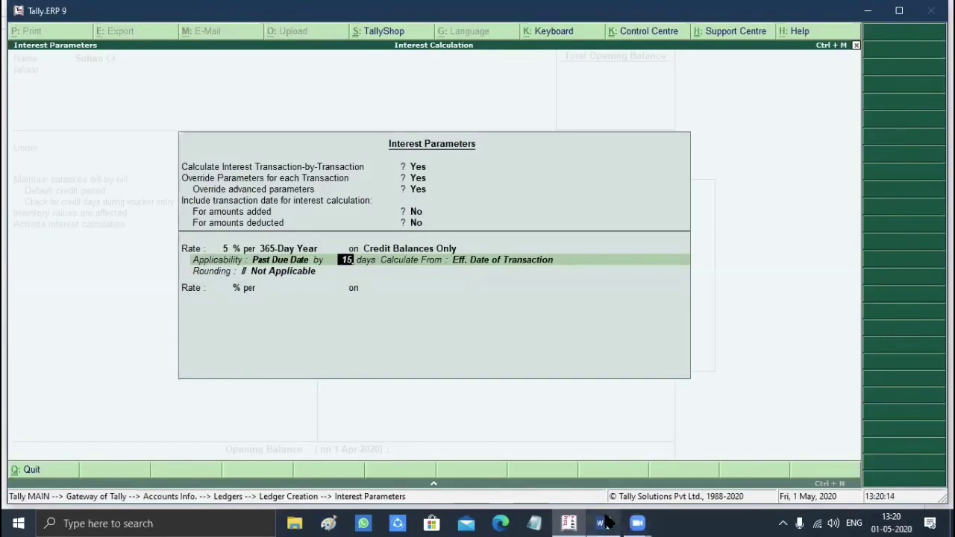
pyautogui.click(605, 522)
pyautogui.hotkey('alt', 'Tab')
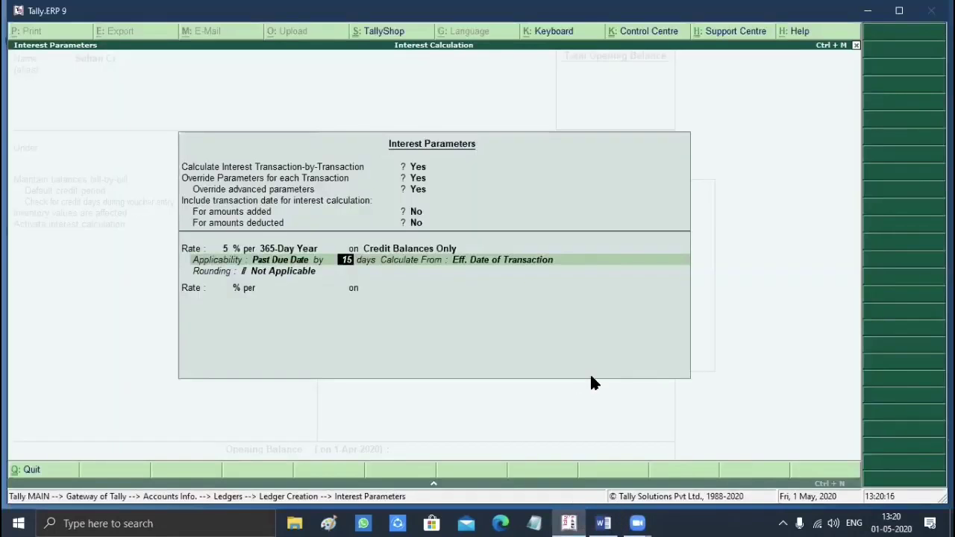
# Step: Calculate the interest from Date of Applicability, leave rounding as Not Applicable, and finish the interest parameters without a second rate
pyautogui.press('Return')
pyautogui.press('Up')
pyautogui.press('Up')
pyautogui.press('Up')
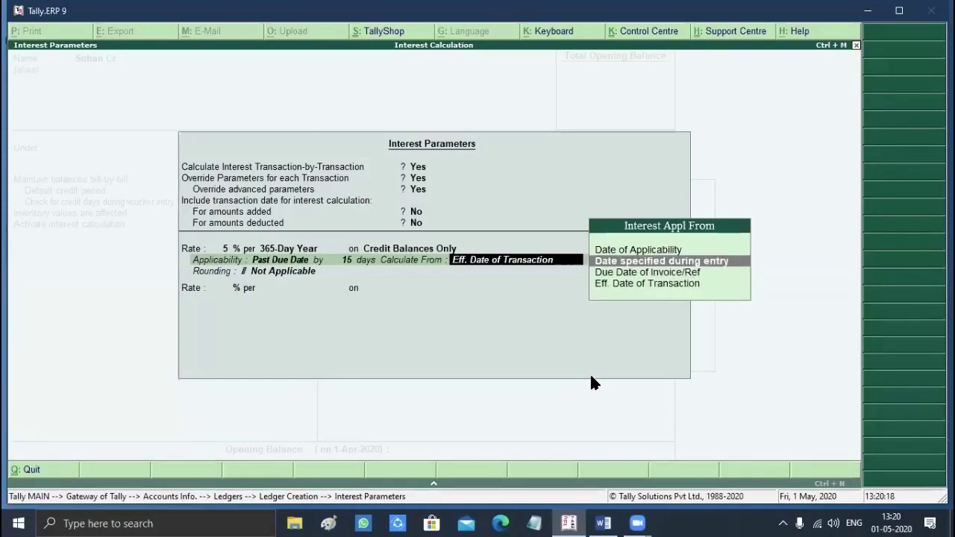
pyautogui.press('Return')
pyautogui.press('Return')
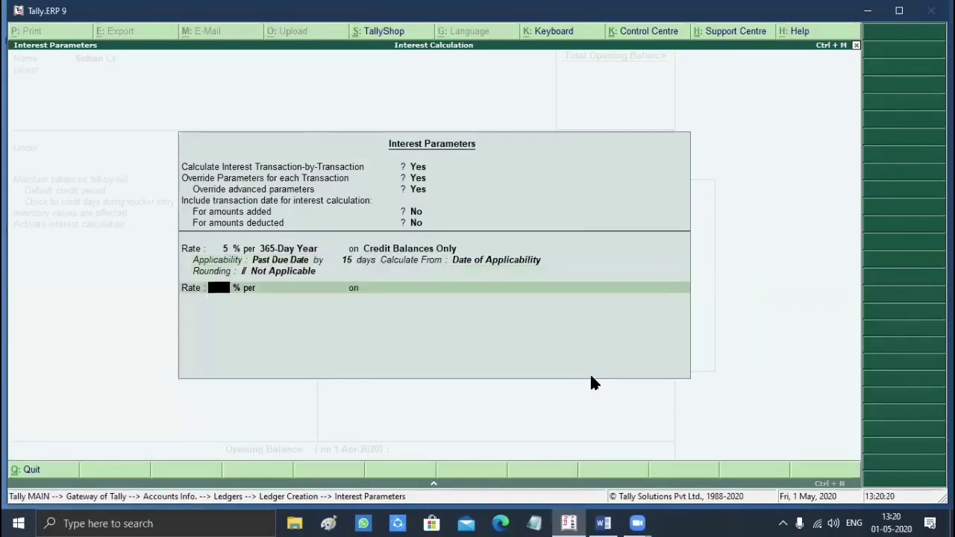
pyautogui.press('Return')
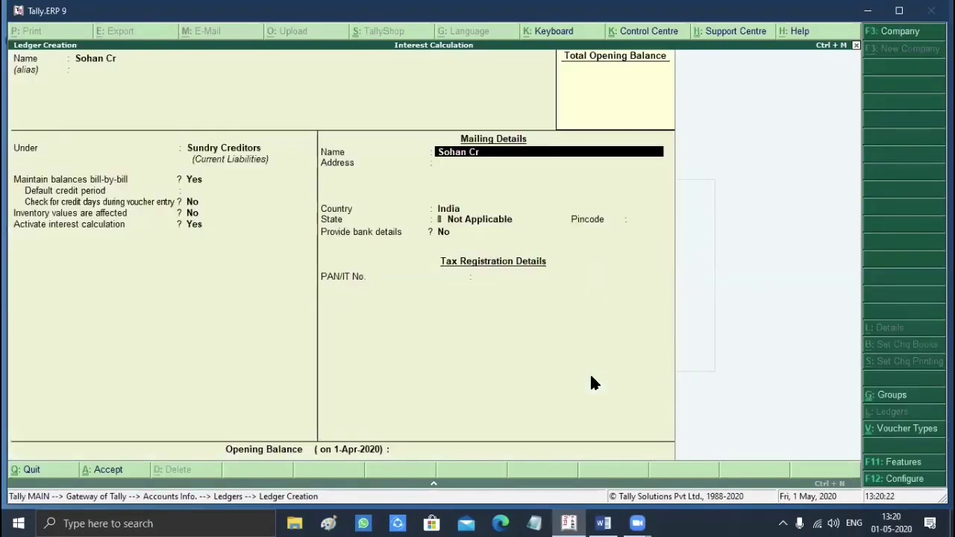
# Step: Return to the creditor ledger's default credit period and set it to 30 days
pyautogui.press('BackSpace')
pyautogui.press('BackSpace')
pyautogui.press('BackSpace')
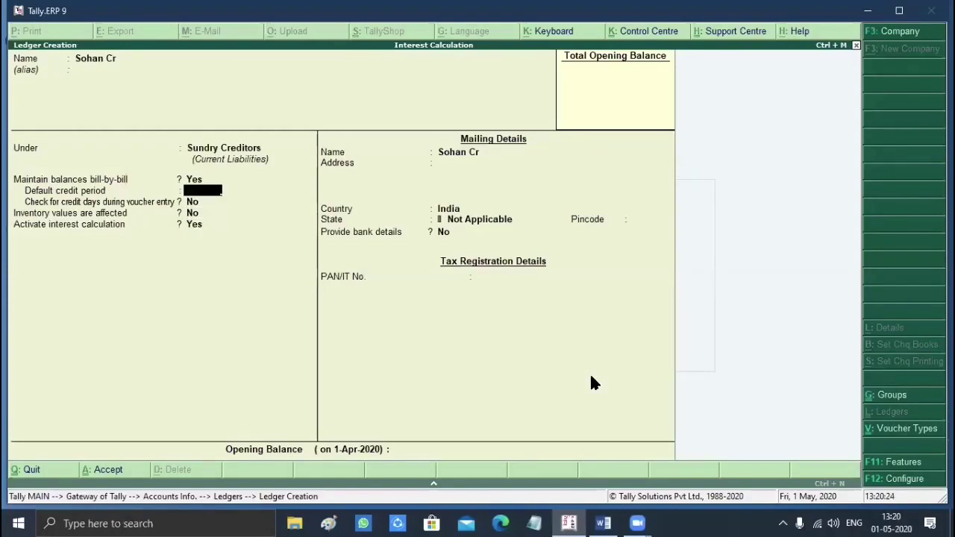
pyautogui.write('30')
pyautogui.press('Return')
# Step: Keep the ledger's credit-day check and inventory settings at No and accept the interest parameters as entered
pyautogui.press('Return')
pyautogui.press('Return')
pyautogui.press('Return')
pyautogui.press('Return')
pyautogui.press('Return')
pyautogui.press('Return')
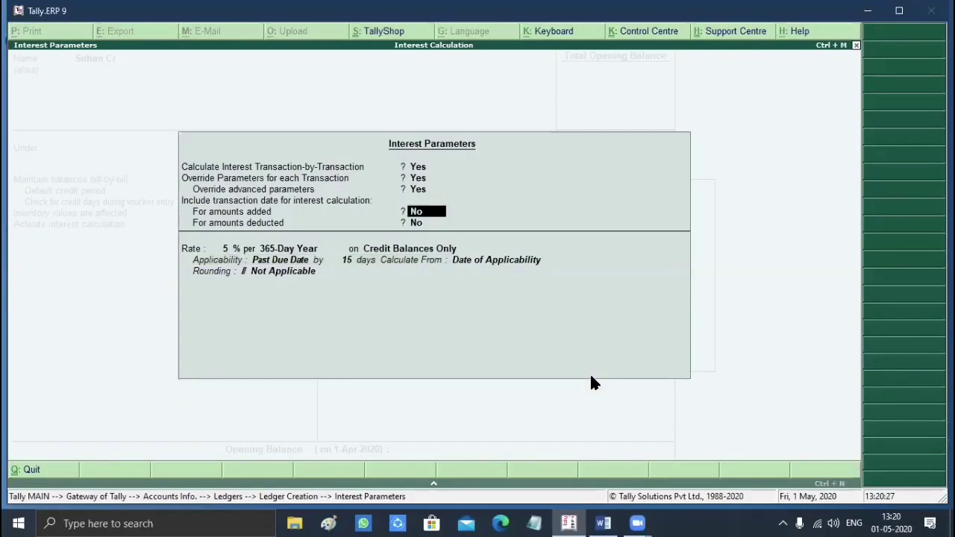
pyautogui.press('Return')
pyautogui.press('Return')
pyautogui.press('Return')
pyautogui.press('Return')
pyautogui.press('Return')
pyautogui.press('Return')
pyautogui.press('Return')
pyautogui.press('Return')
pyautogui.press('Return')
pyautogui.press('Return')
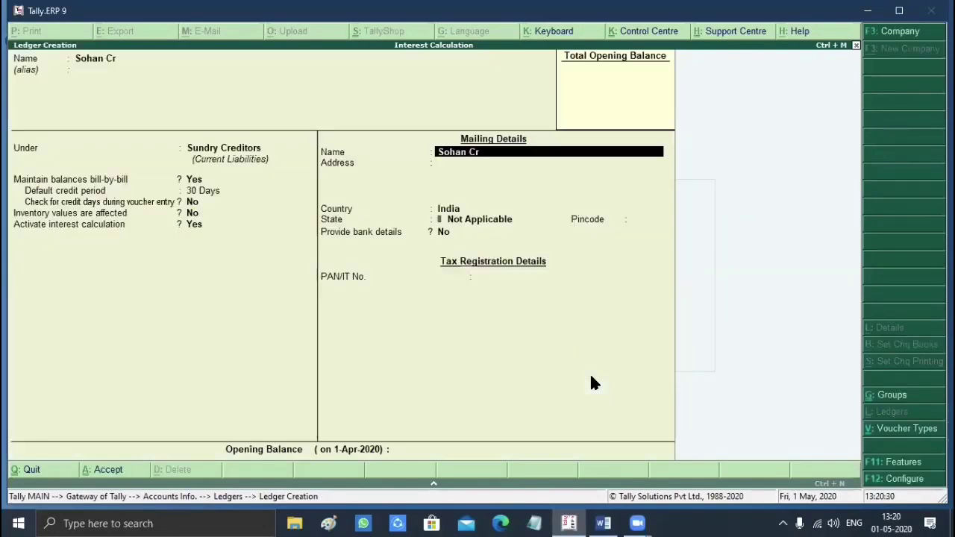
# Step: Leave the mailing, bank and tax details at their defaults and save the creditor ledger
pyautogui.press('Return')
pyautogui.press('Return')
pyautogui.press('Return')
pyautogui.press('Return')
pyautogui.press('Return')
pyautogui.press('Return')
pyautogui.press('Return')
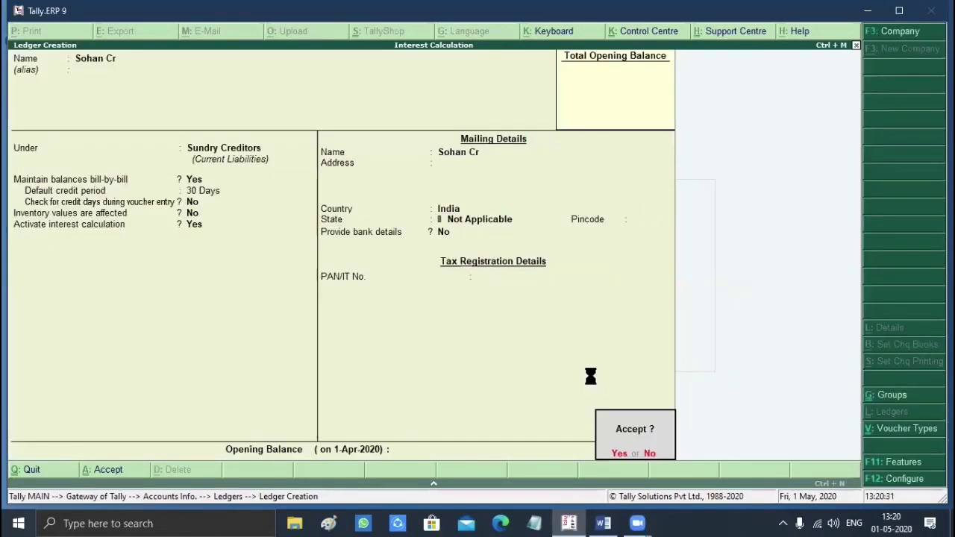
pyautogui.press('Return')
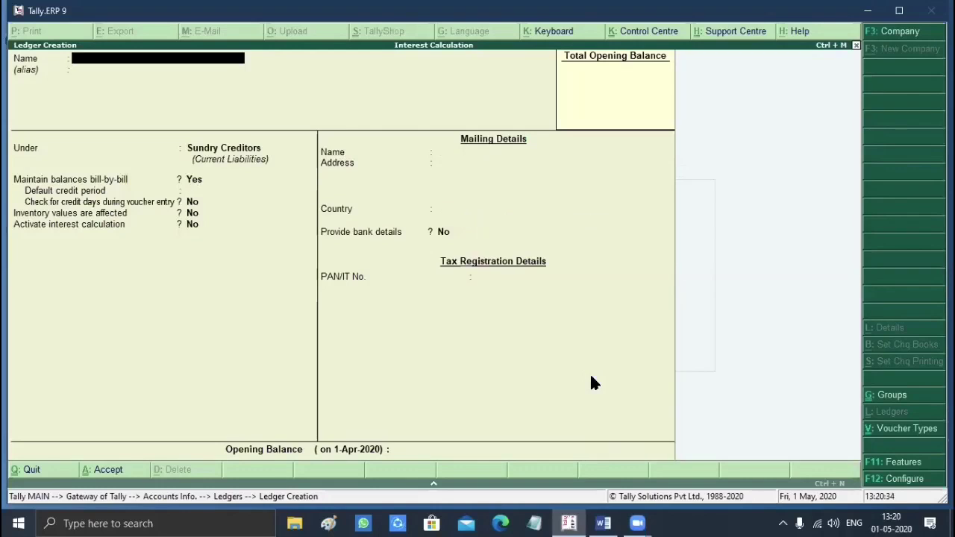
# Step: Leave ledger creation and open a new purchase accounting voucher
pyautogui.press('Escape')
pyautogui.press('Escape')
pyautogui.press('Escape')
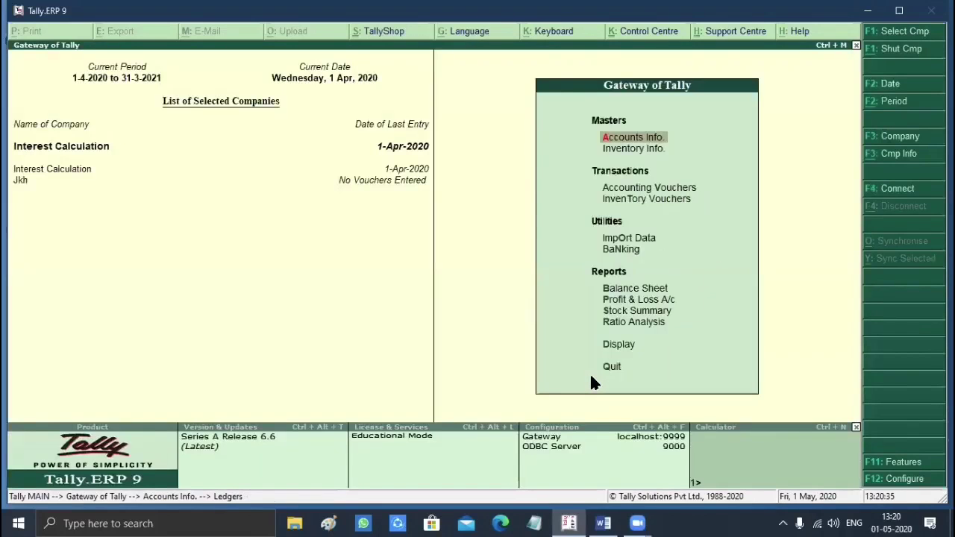
pyautogui.press('Down')
pyautogui.press('Down')
pyautogui.press('Return')
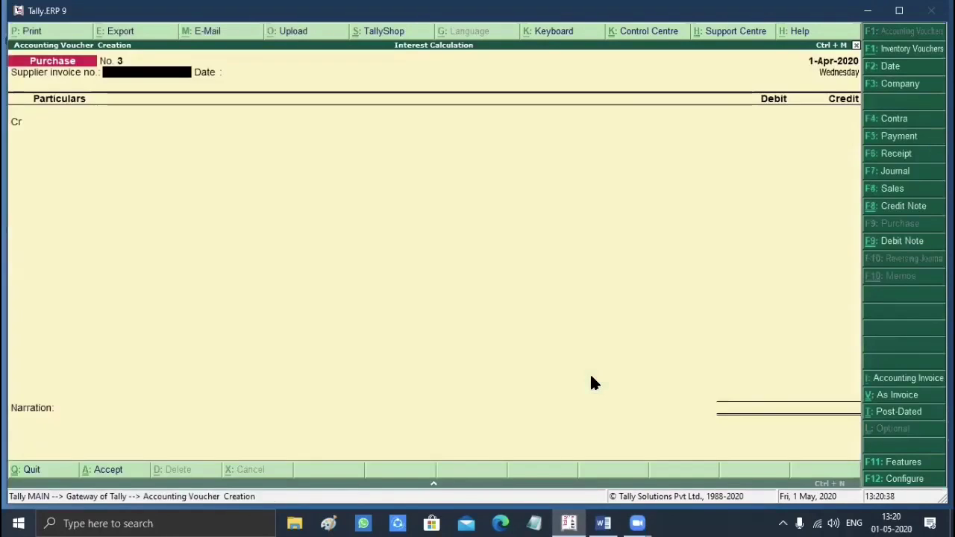
# Step: Leave the supplier invoice number and date blank and credit exercise 3's creditor ledger, accepting its default supplier details
pyautogui.press('Return')
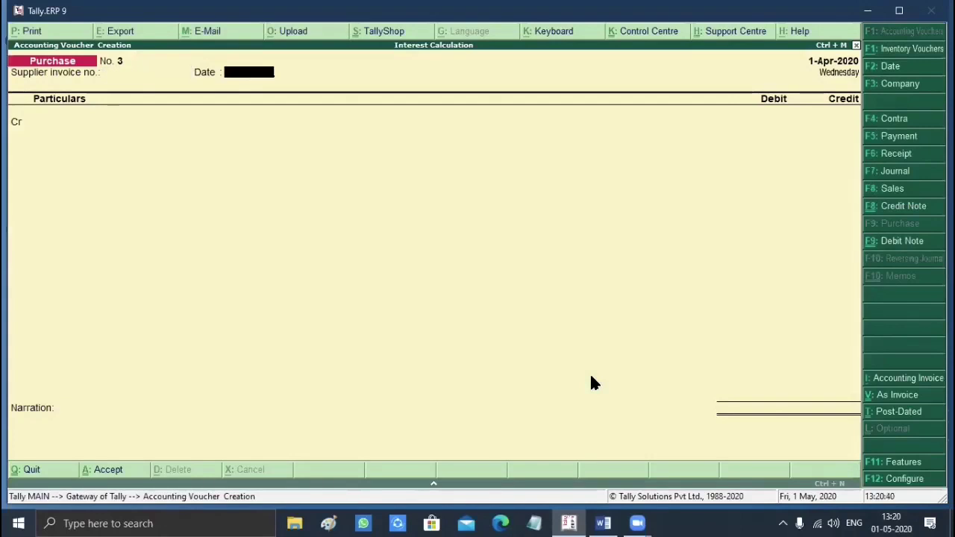
pyautogui.press('Return')
pyautogui.press('Down')
pyautogui.press('Down')
pyautogui.press('Down')
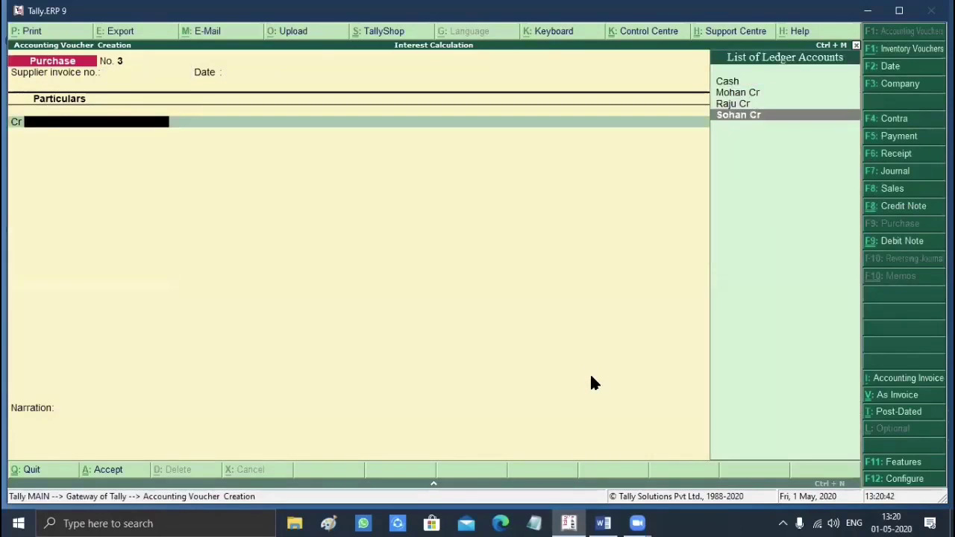
pyautogui.press('Return')
pyautogui.press('Return')
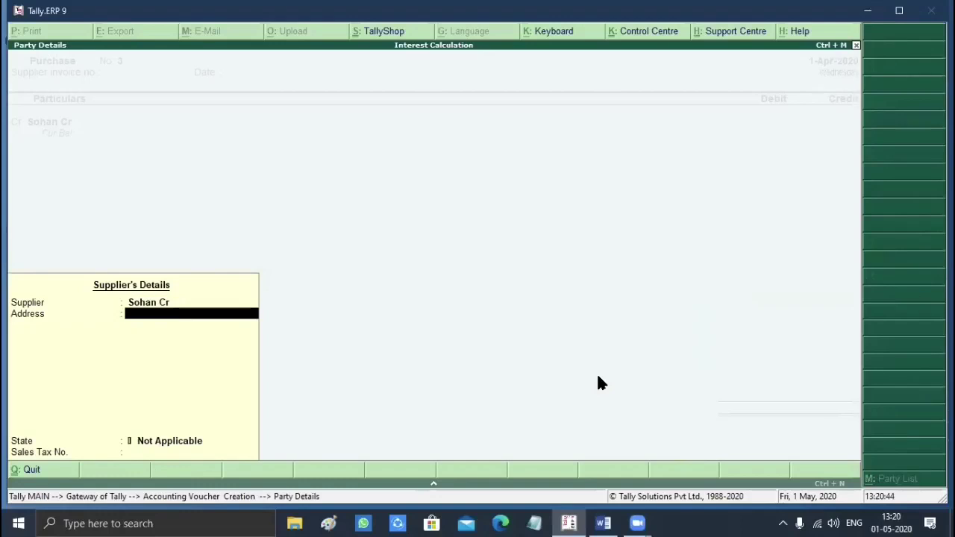
pyautogui.press('Return')
pyautogui.press('Return')
# Step: Check the purchase amount in the exercise document, credit the supplier with 20000, and choose New Ref for the bill
pyautogui.click(605, 523)
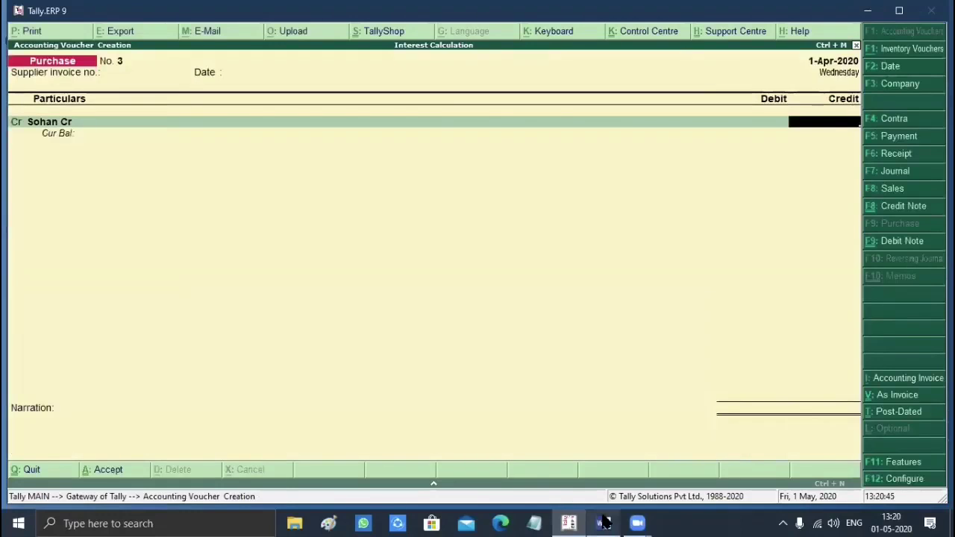
pyautogui.click(569, 522)
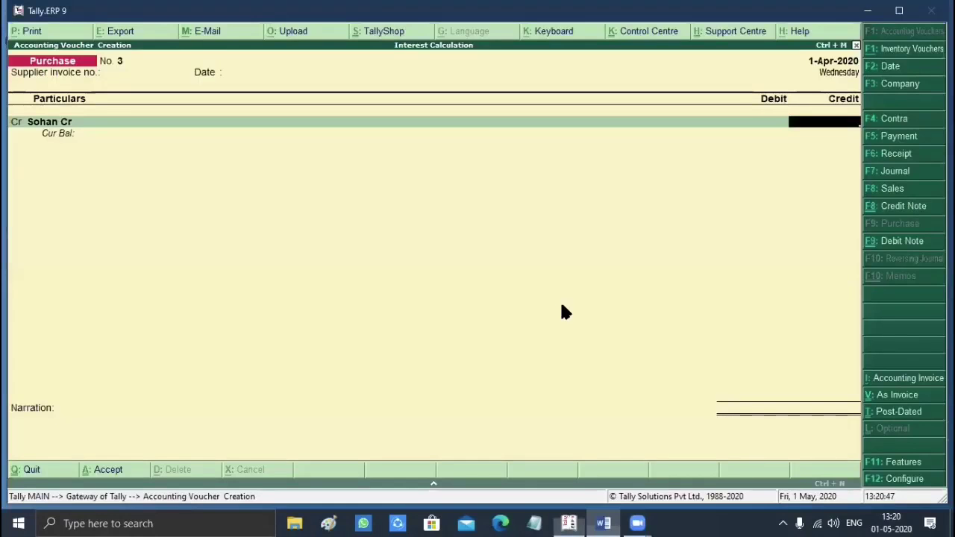
pyautogui.write('20000')
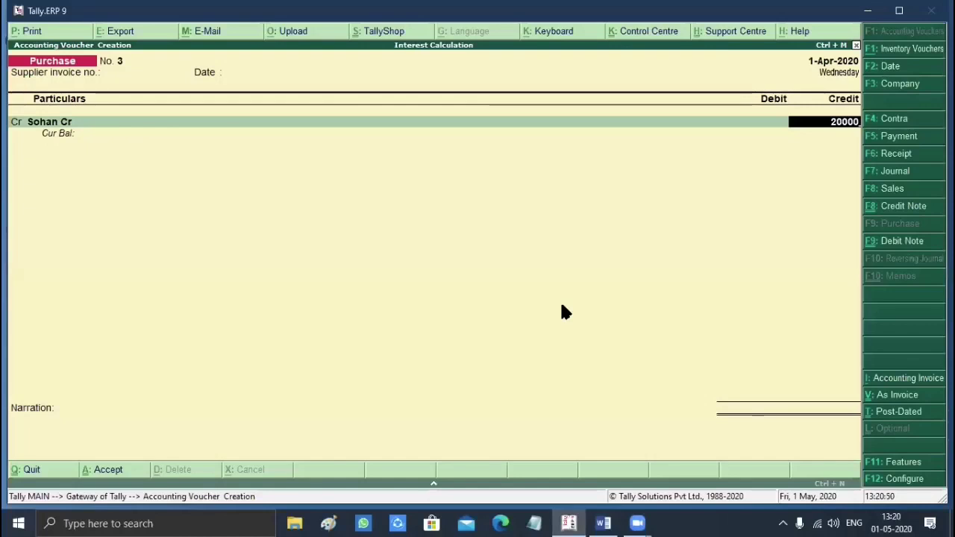
pyautogui.press('Return')
pyautogui.press('Return')
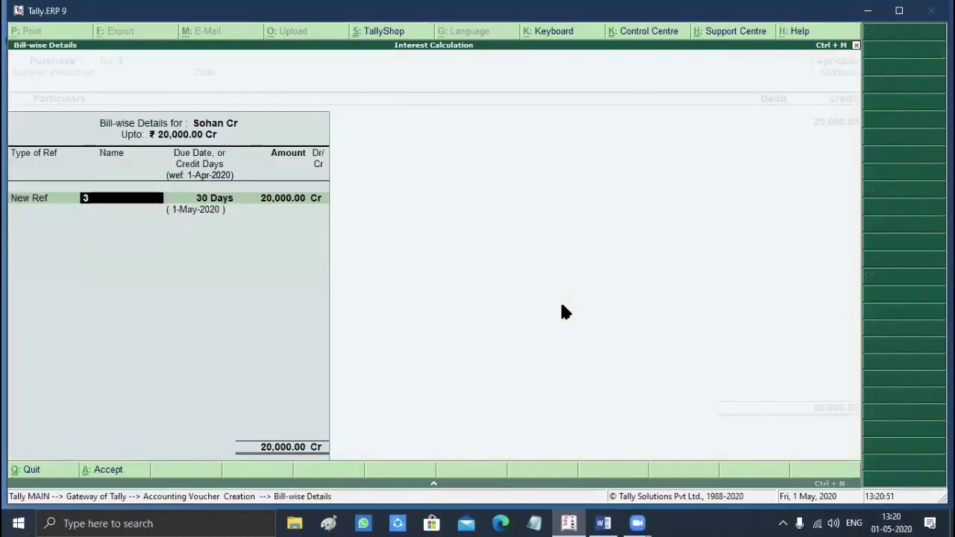
# Step: Name the new bill reference 103 and accept its 30-day credit period and 20,000 credit amount
pyautogui.write('103')
pyautogui.press('Return')
pyautogui.press('Return')
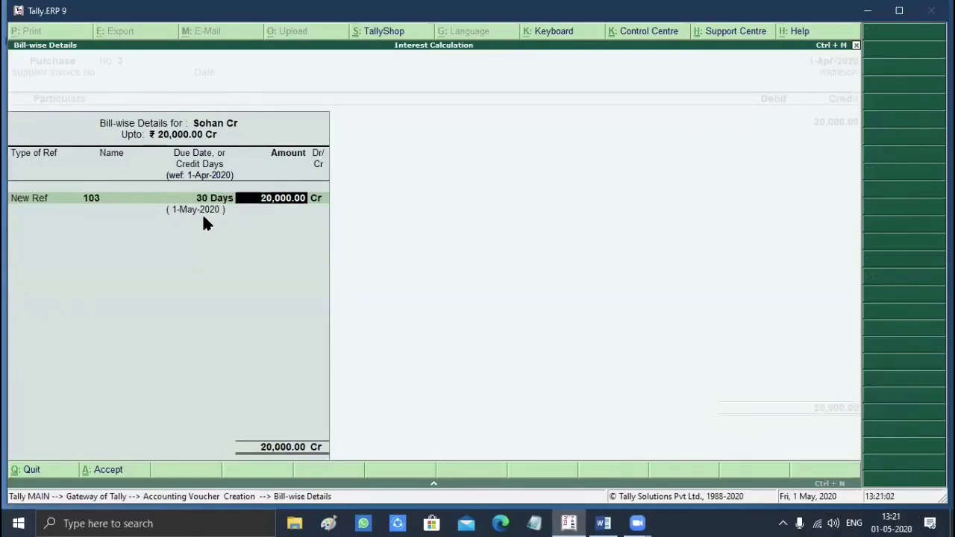
pyautogui.press('Return')
pyautogui.press('Return')
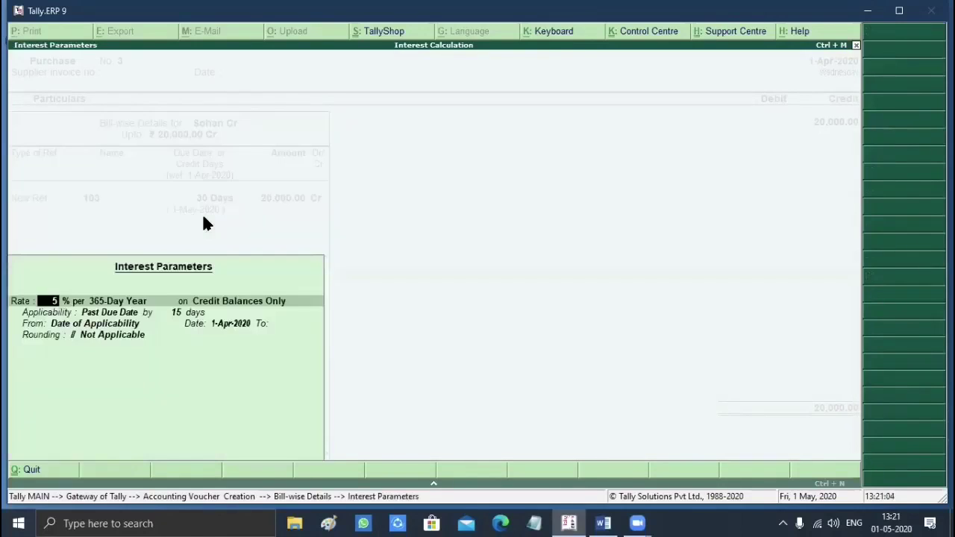
# Step: Accept the bill's interest parameters of 5% per 365-Day Year on Credit Balances Only, past due by 15 days, leaving the end date blank
pyautogui.press('Return')
pyautogui.press('Return')
pyautogui.press('Return')
pyautogui.press('Return')
pyautogui.press('Return')
pyautogui.press('Return')
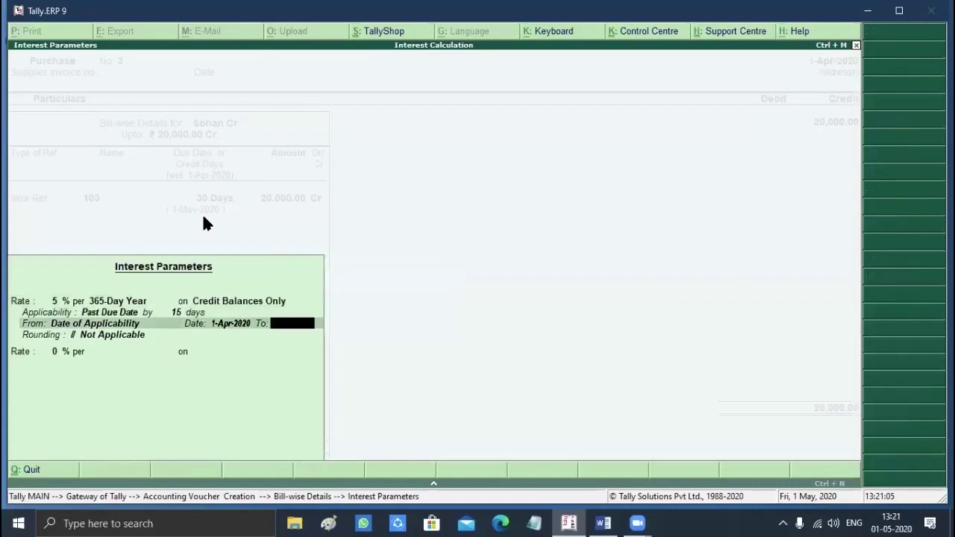
pyautogui.press('Return')
# Step: Debit the purchase ledger with 20,000, leave the narration blank and save the purchase voucher
pyautogui.press('Return')
pyautogui.press('Return')
pyautogui.press('Return')
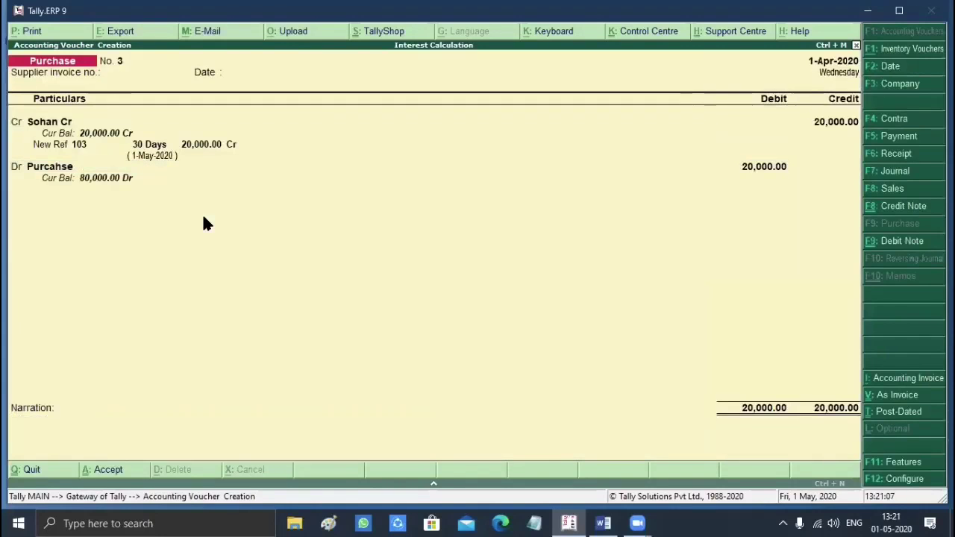
pyautogui.press('Return')
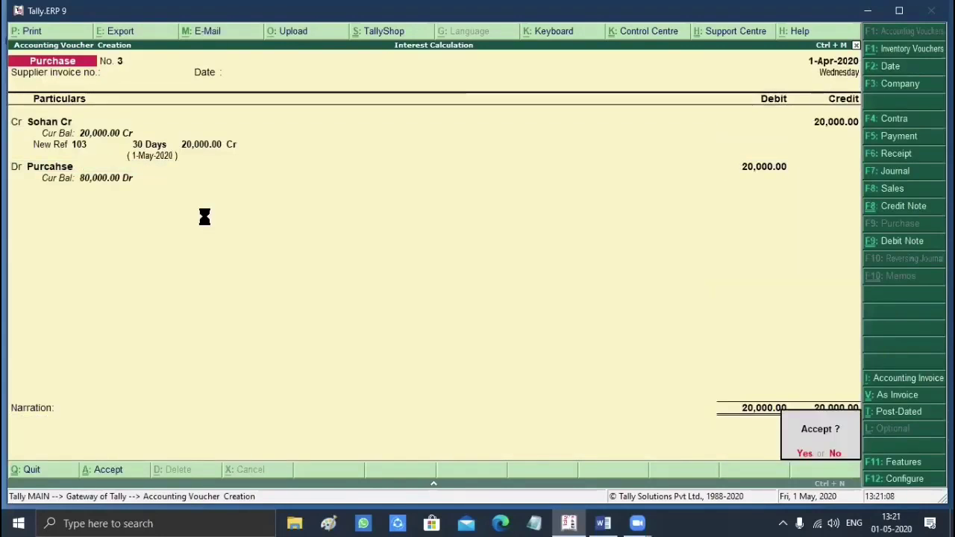
pyautogui.press('Return')
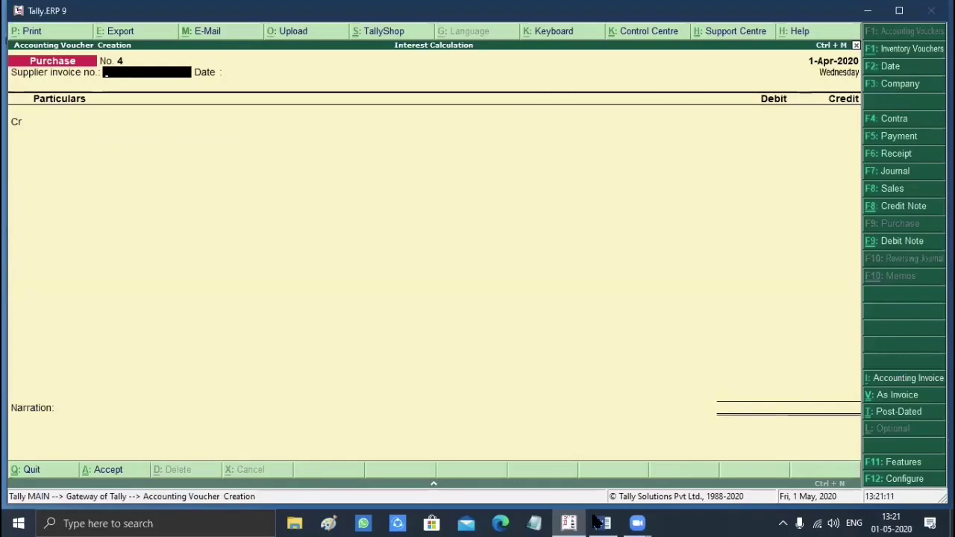
# Step: Examine exercise 4's interest rate, credit period, extra days, calculation method and interest date range in the Word exercise document
pyautogui.hotkey('alt', 'Tab')
pyautogui.scroll(-3, 286, 303)
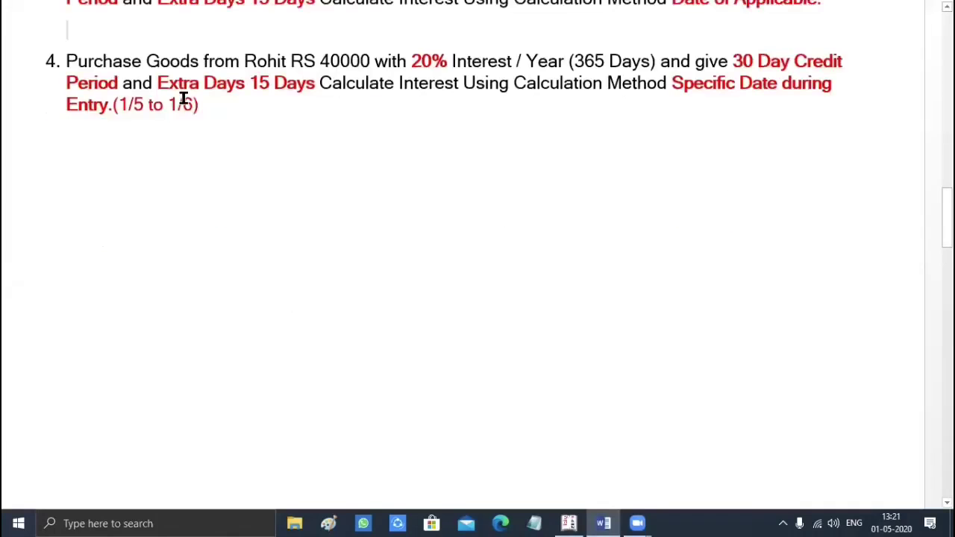
pyautogui.click(184, 104)
pyautogui.moveTo(410, 61); pyautogui.dragTo(647, 59)
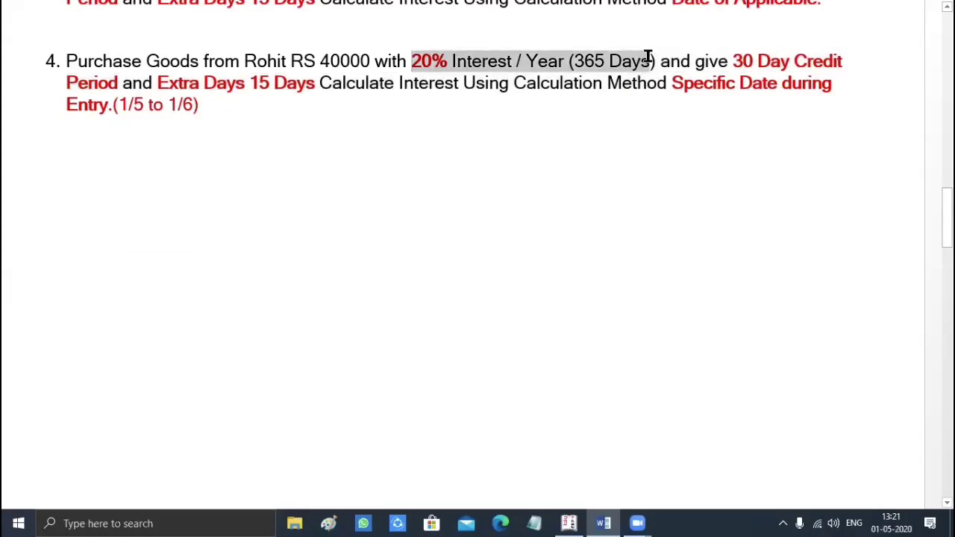
pyautogui.click(728, 62)
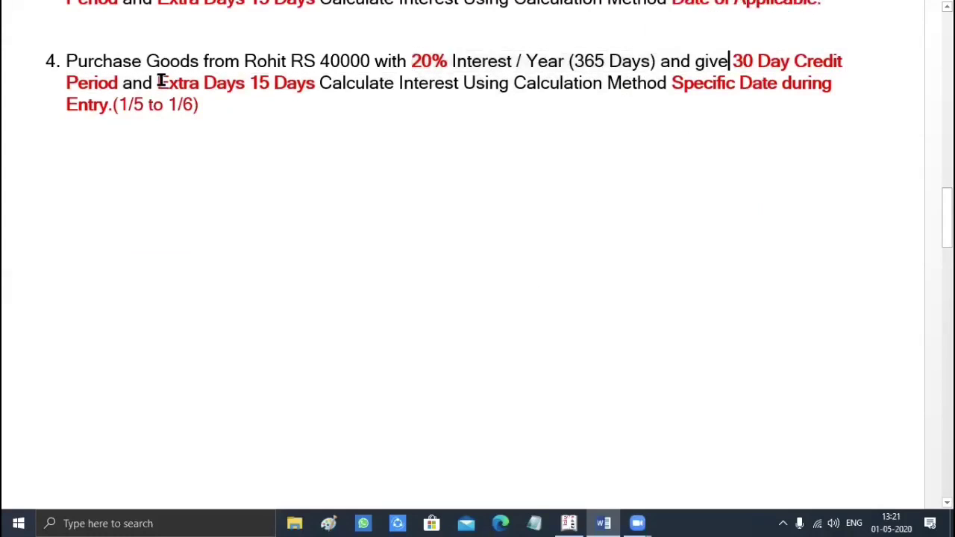
pyautogui.click(157, 83)
pyautogui.keyDown('shift'); pyautogui.click(319, 84); pyautogui.keyUp('shift')
pyautogui.click(780, 59)
pyautogui.click(671, 83)
pyautogui.keyDown('shift'); pyautogui.click(694, 108); pyautogui.keyUp('shift')
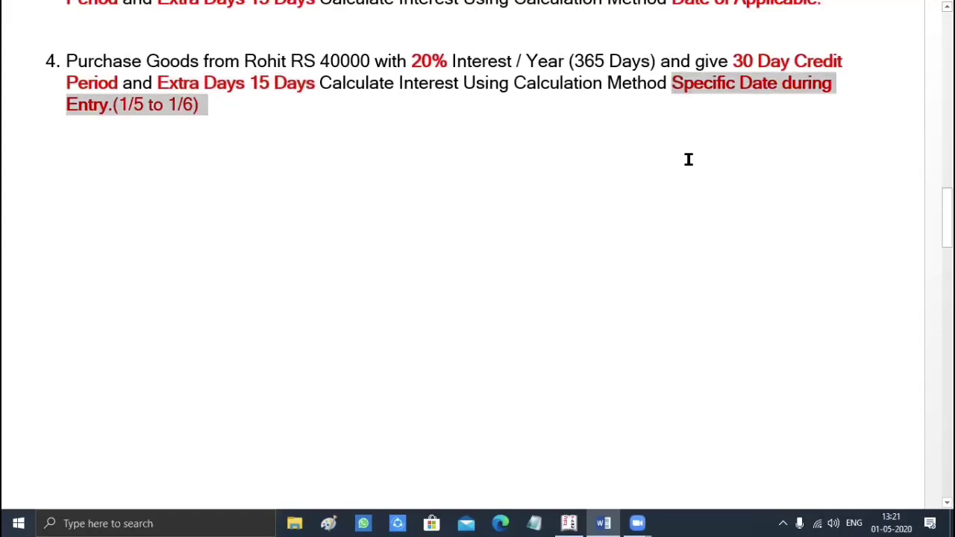
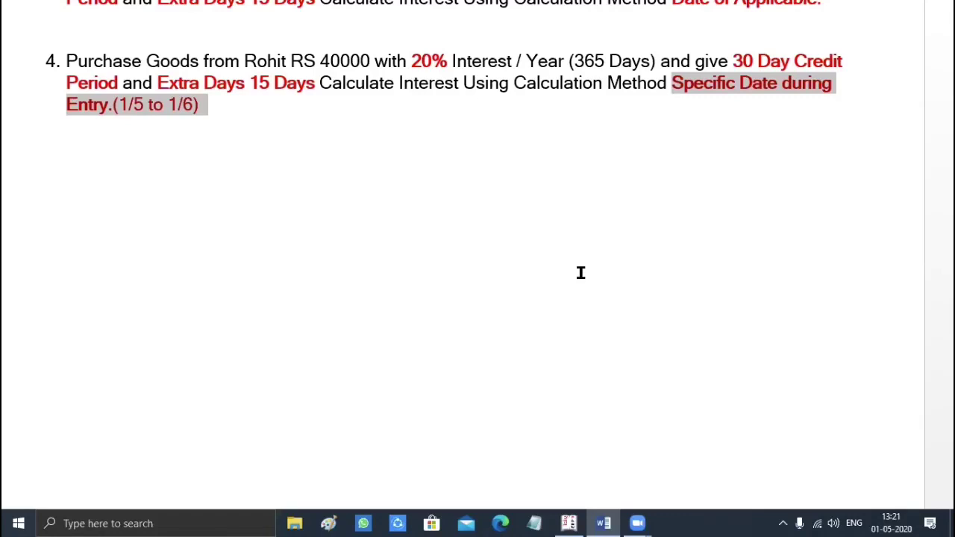
pyautogui.click(139, 105)
pyautogui.doubleClick(138, 105)
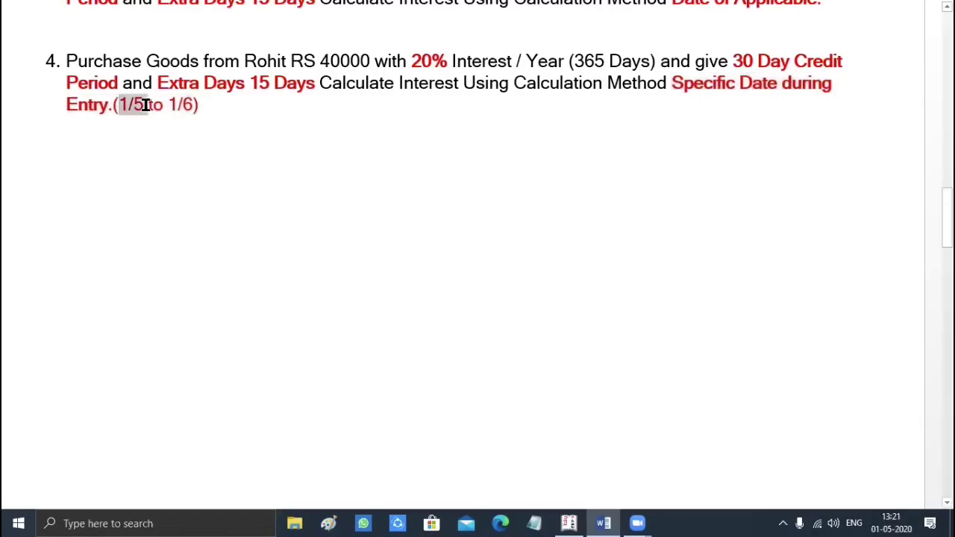
pyautogui.click(204, 114)
pyautogui.press('Return')
pyautogui.moveTo(120, 105); pyautogui.dragTo(199, 106)
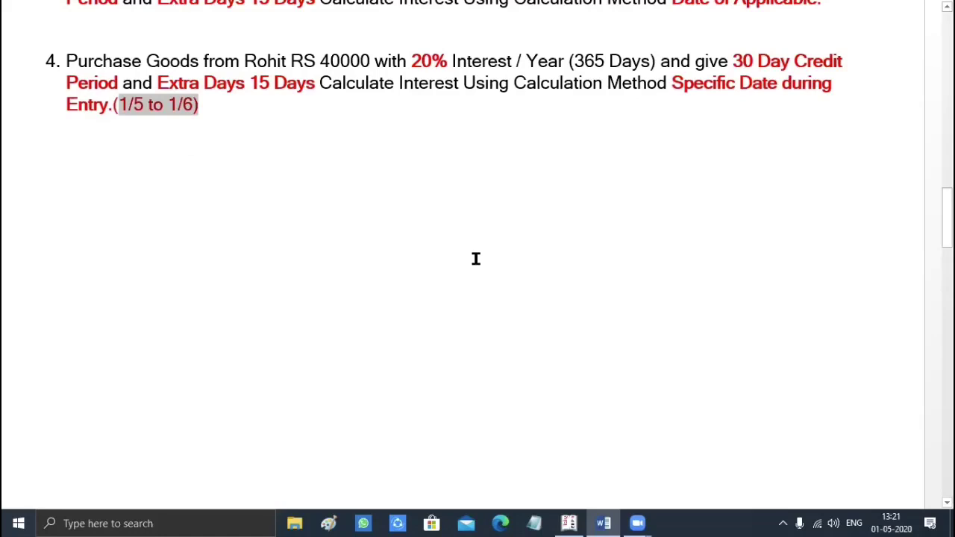
# Step: Switch back to Tally, leave the purchase voucher and open the ledger options of the accounts information
pyautogui.click(568, 523)
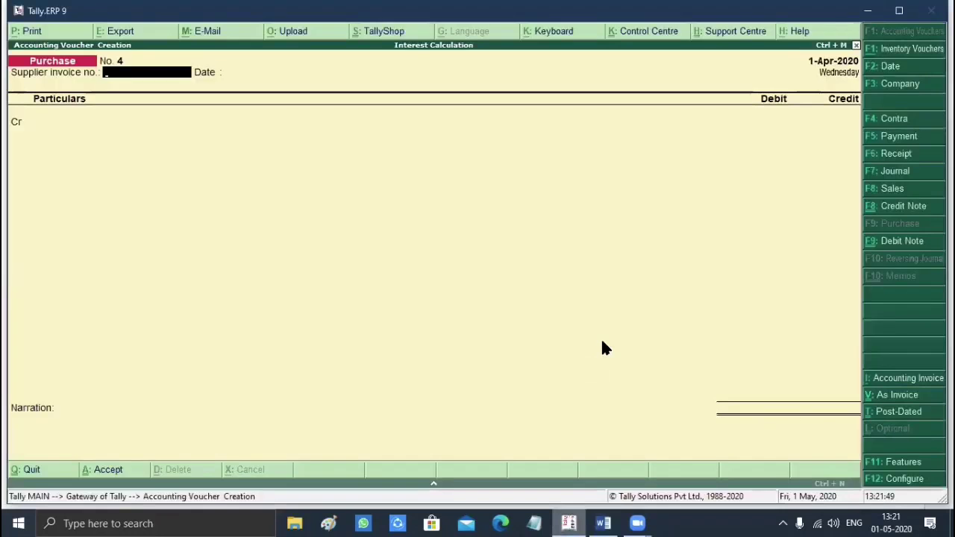
pyautogui.press('Escape')
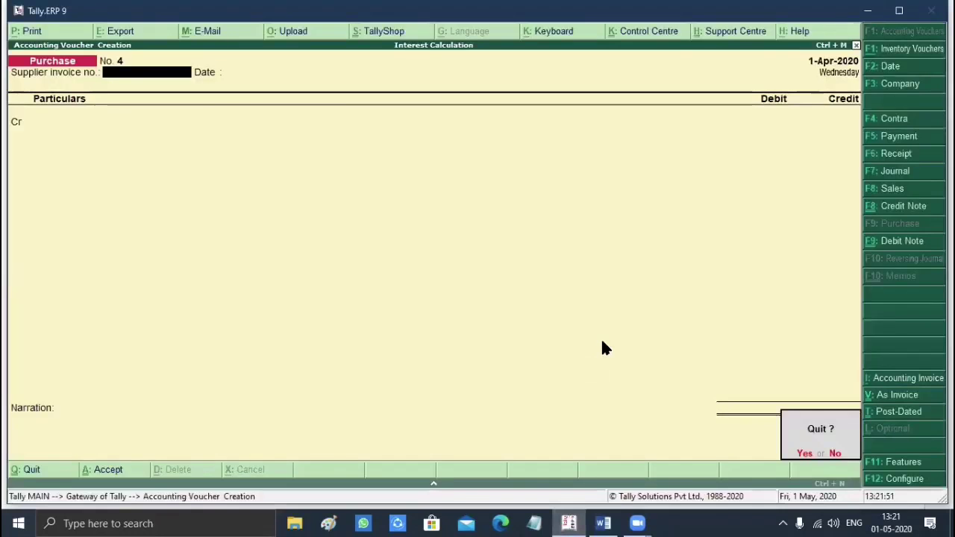
pyautogui.press('Return')
pyautogui.press('Escape')
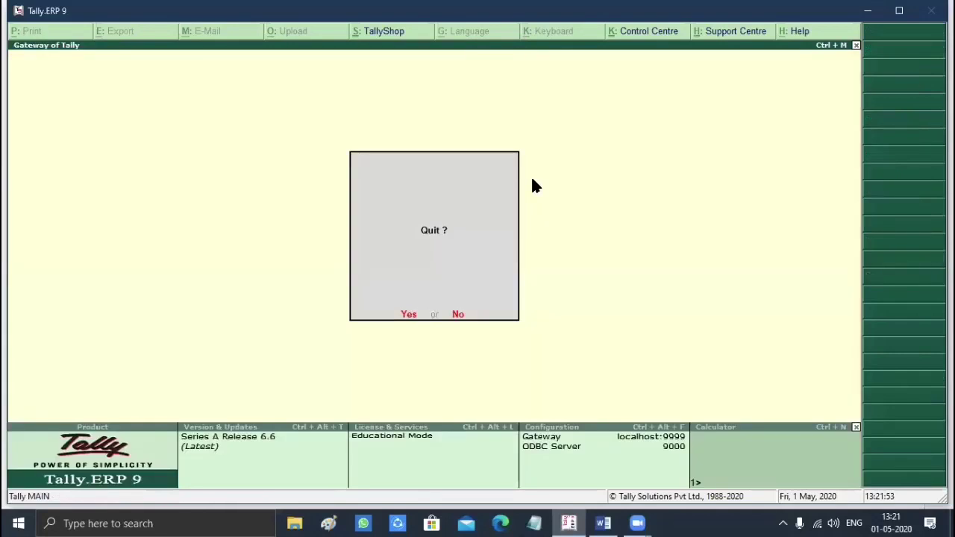
pyautogui.press('Escape')
pyautogui.press('Return')
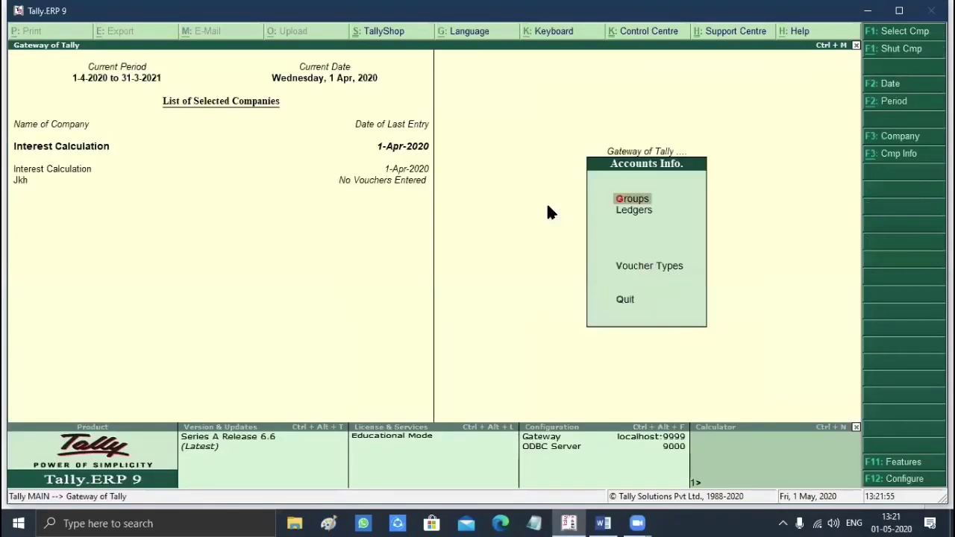
pyautogui.press('Down')
pyautogui.press('Return')
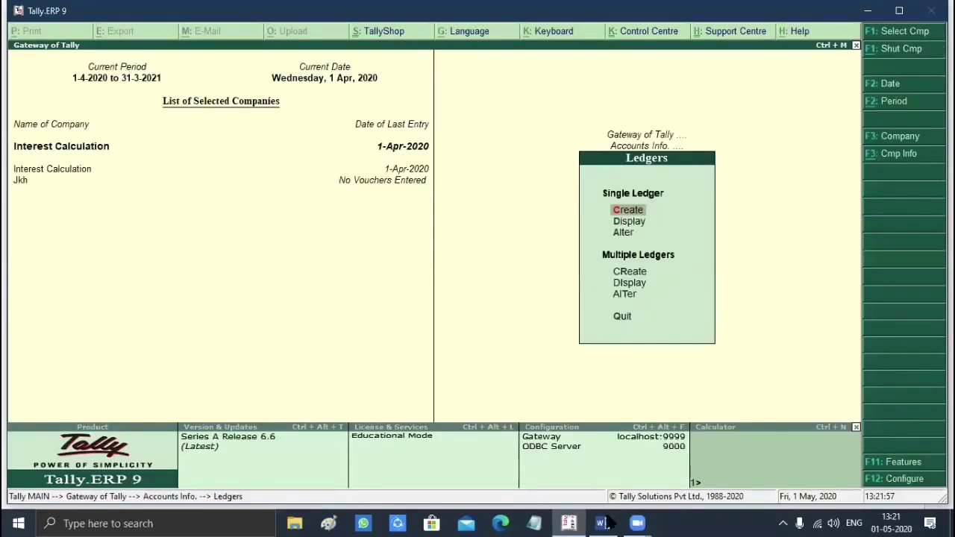
# Step: Check the supplier's name in exercise 4 and create a single ledger with that name plus Cr under Sundry Creditors
pyautogui.click(605, 523)
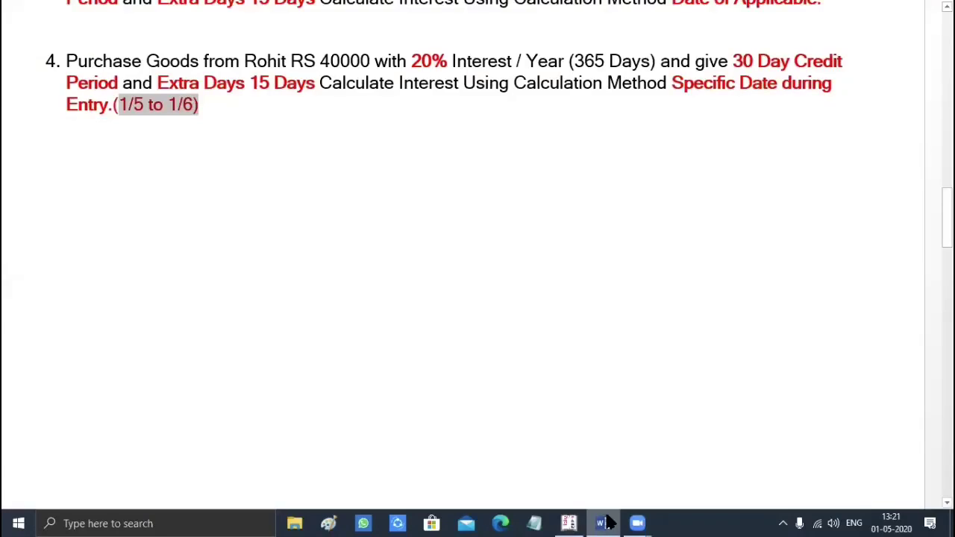
pyautogui.hotkey('alt', 'Tab')
pyautogui.write('R')
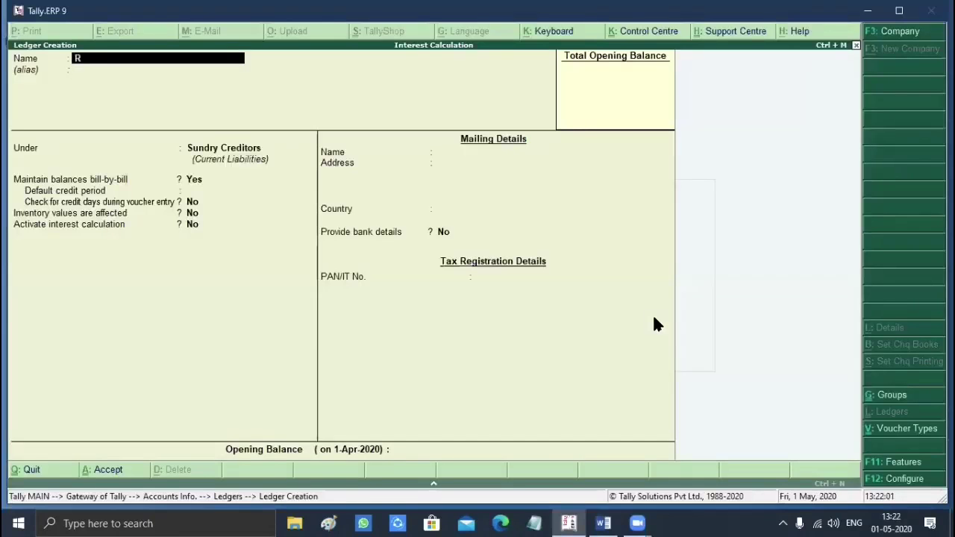
pyautogui.write('ohit Cr')
pyautogui.press('Return')
pyautogui.press('Return')
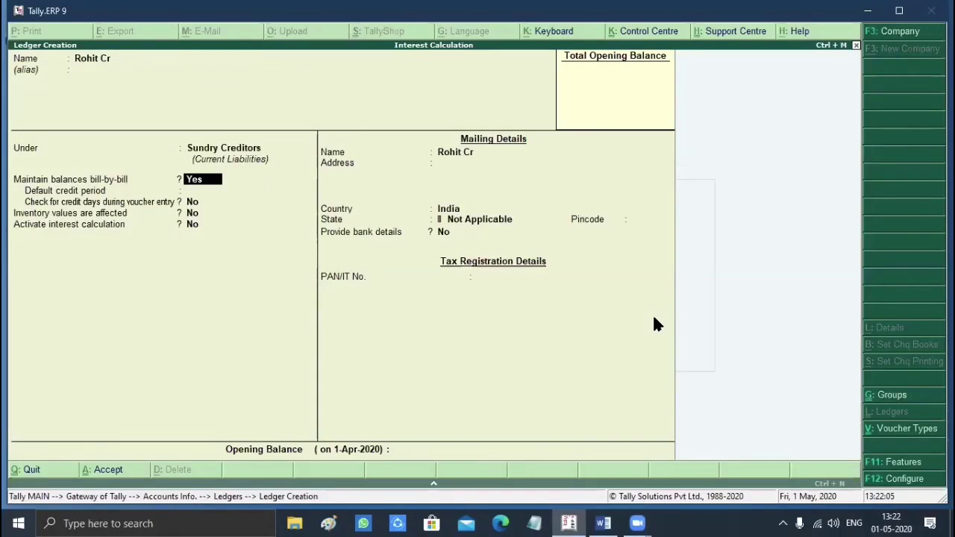
# Step: Keep bill-by-bill balances on, set the default credit period to 30 days and activate interest calculation for the creditor ledger
pyautogui.press('Return')
pyautogui.write('30')
pyautogui.press('Return')
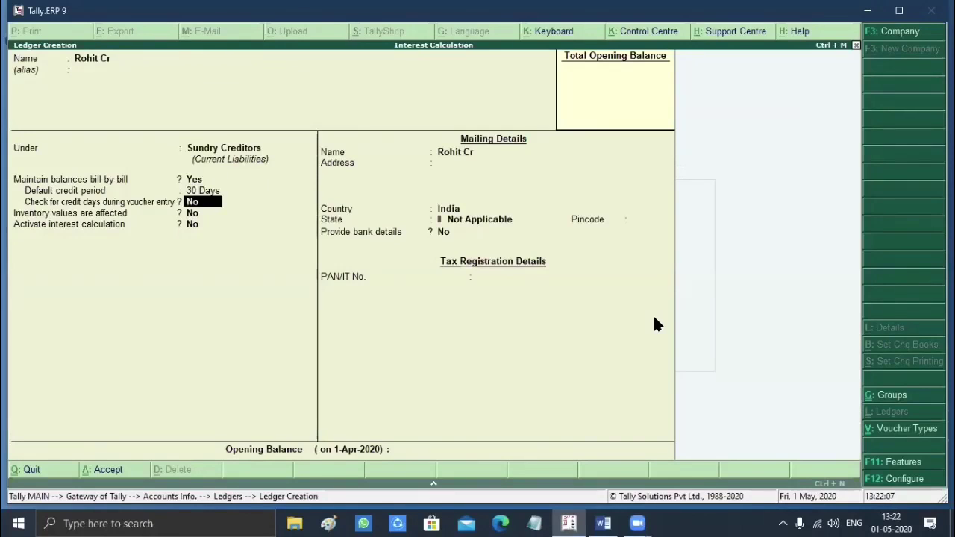
pyautogui.press('Return')
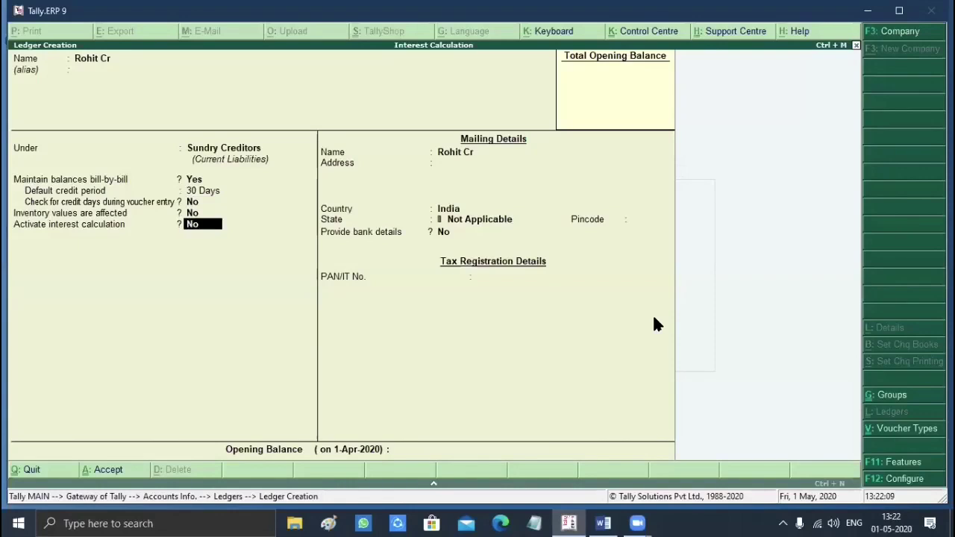
pyautogui.press('Return')
pyautogui.press('BackSpace')
pyautogui.write('y')
pyautogui.press('Return')
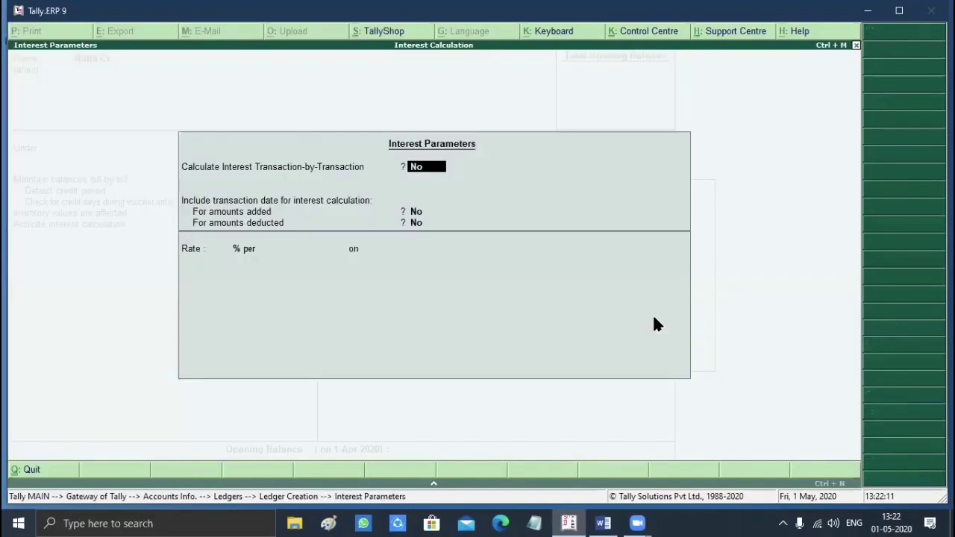
# Step: Enable transaction-by-transaction interest, per-transaction override and advanced parameter override, keeping transaction dates excluded for added and deducted amounts
pyautogui.write('y')
pyautogui.press('Return')
pyautogui.write('y')
pyautogui.press('Return')
pyautogui.write('y')
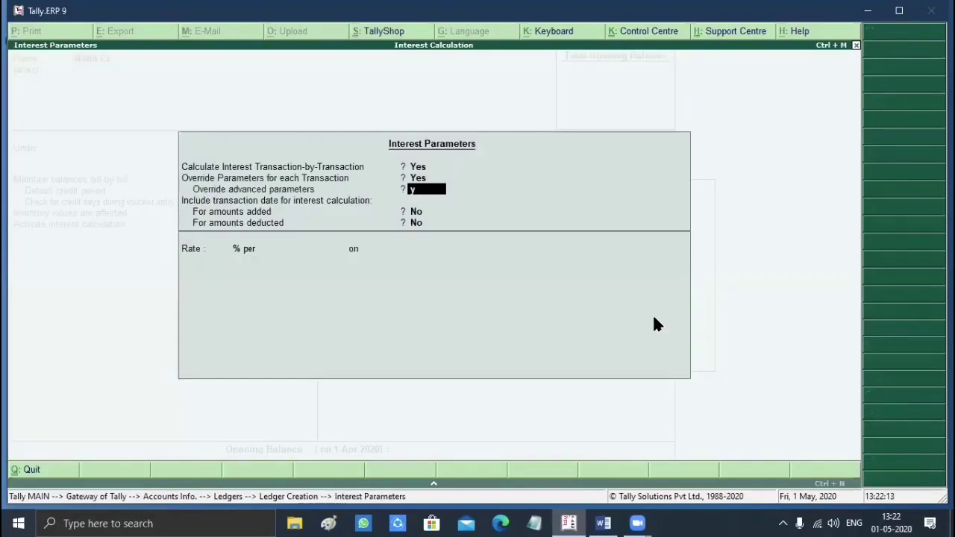
pyautogui.press('Return')
pyautogui.press('Return')
pyautogui.press('Return')
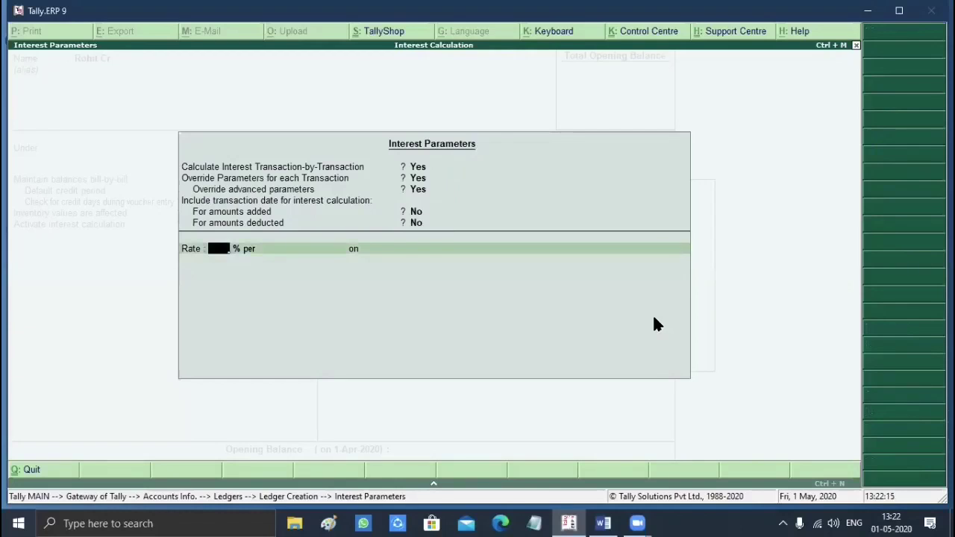
# Step: Check the rate in exercise 4 and set interest to 20% per 365-Day Year on Credit Balances Only
pyautogui.click(609, 523)
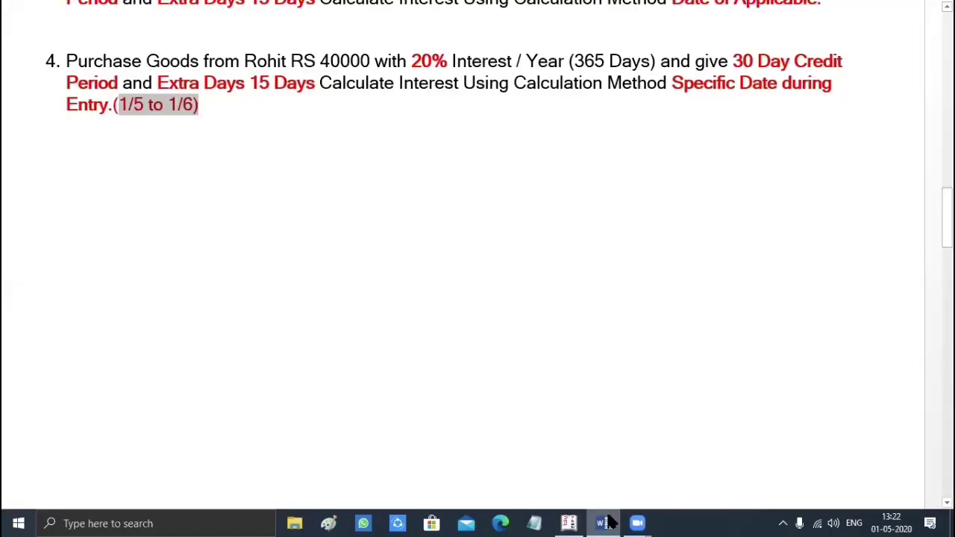
pyautogui.hotkey('alt', 'Tab')
pyautogui.write('20')
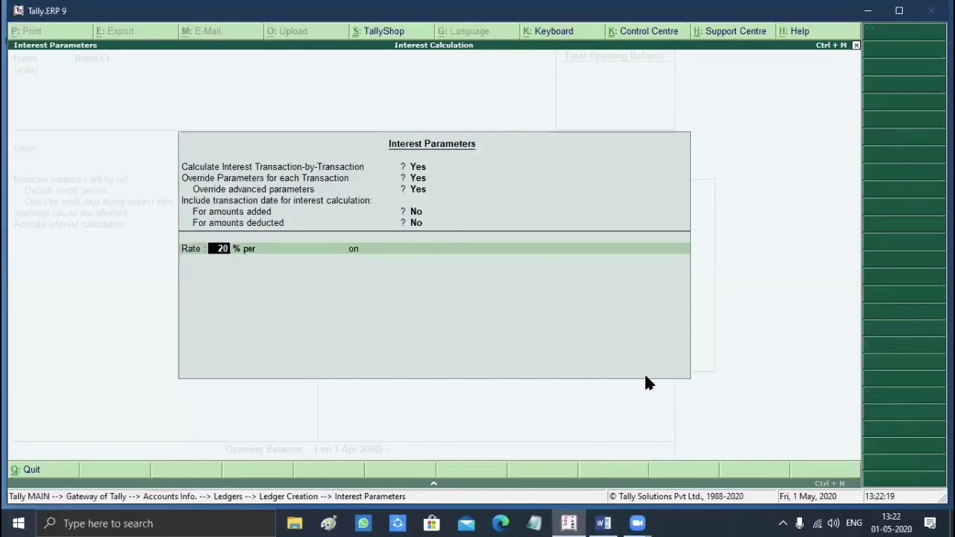
pyautogui.press('Return')
pyautogui.press('Return')
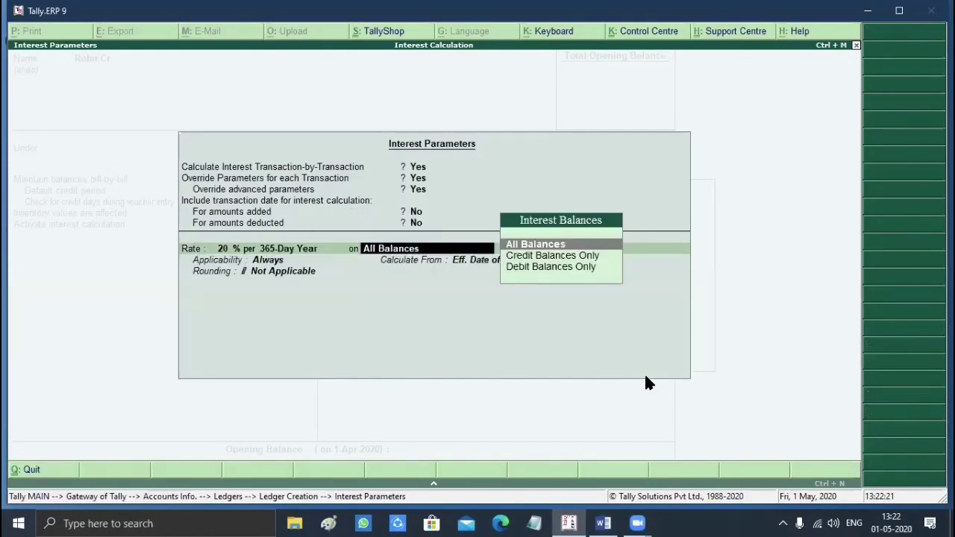
pyautogui.press('Down')
pyautogui.press('Return')
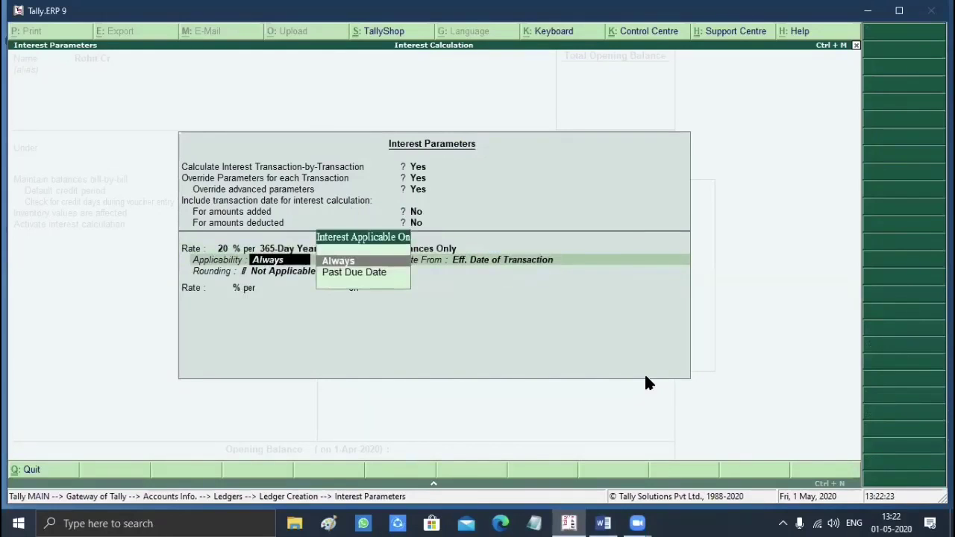
# Step: Apply interest Past Due Date by 15 days, calculated from Date specified during entry, with rounding Not Applicable
pyautogui.press('Down')
pyautogui.press('Return')
pyautogui.write('15')
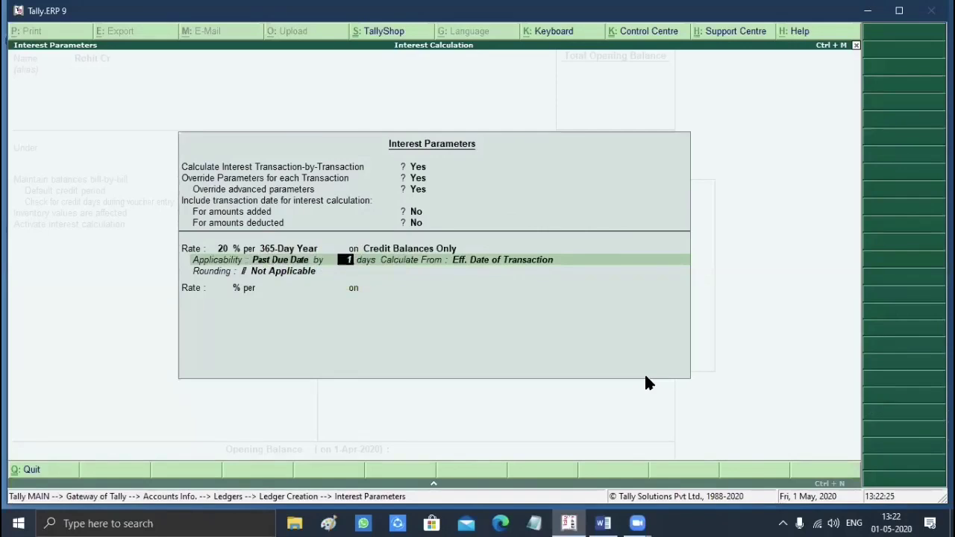
pyautogui.press('Return')
pyautogui.press('Up')
pyautogui.press('Up')
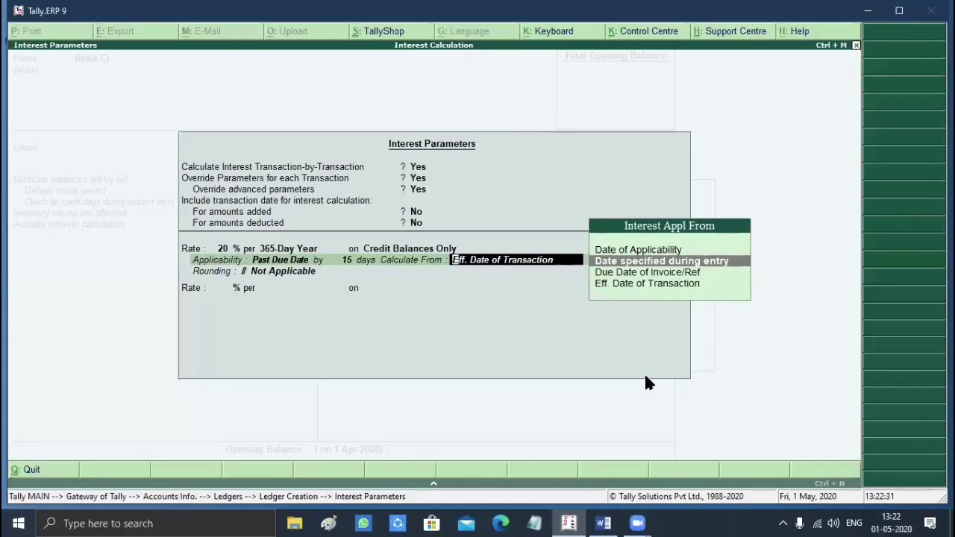
pyautogui.press('Return')
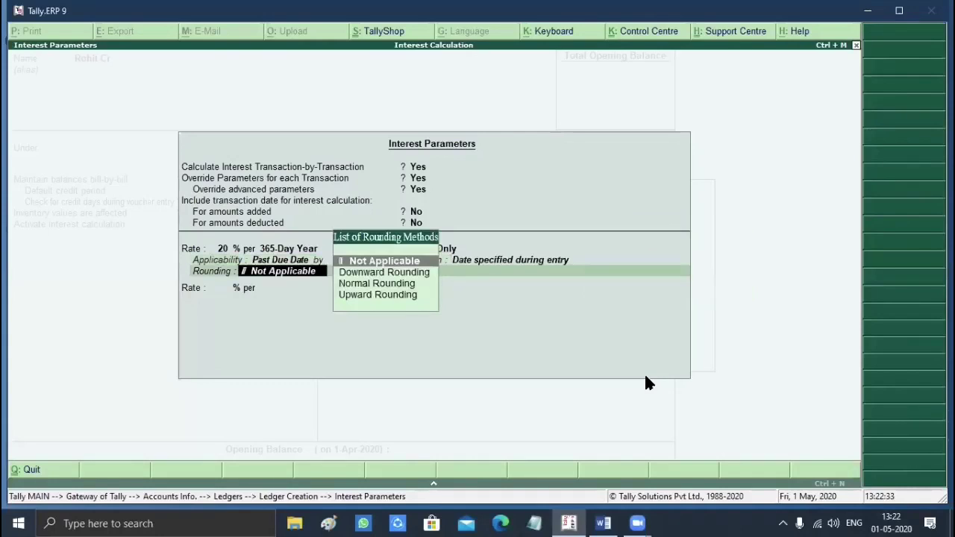
pyautogui.press('Return')
pyautogui.press('Return')
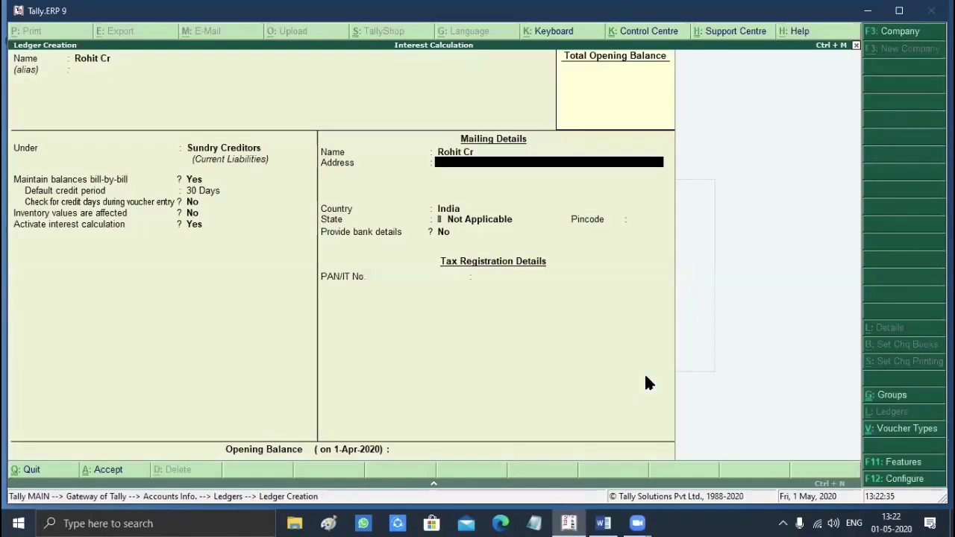
# Step: Save the creditor ledger without address, tax registration or opening balance details, and return to the Gateway of Tally
pyautogui.press('Return')
pyautogui.press('Return')
pyautogui.press('Return')
pyautogui.press('Return')
pyautogui.press('Return')
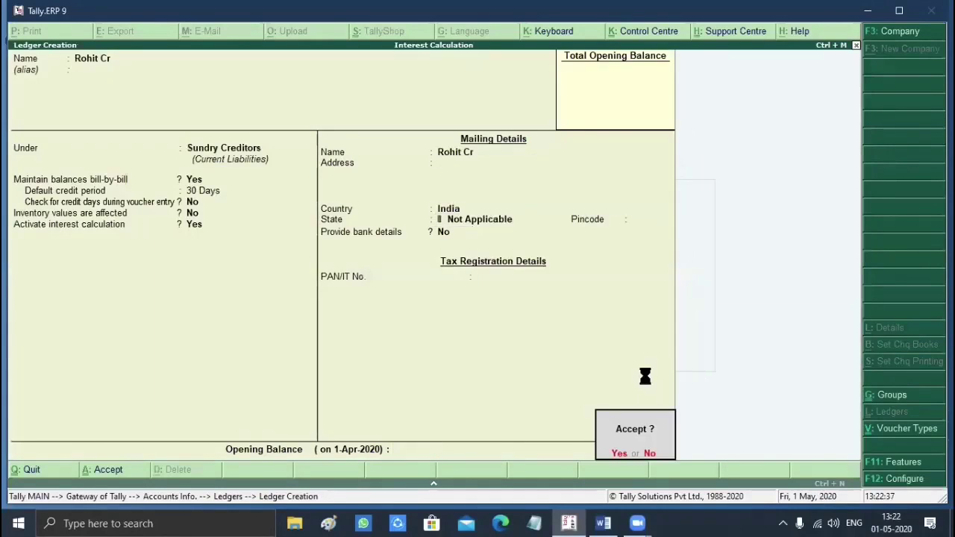
pyautogui.press('Return')
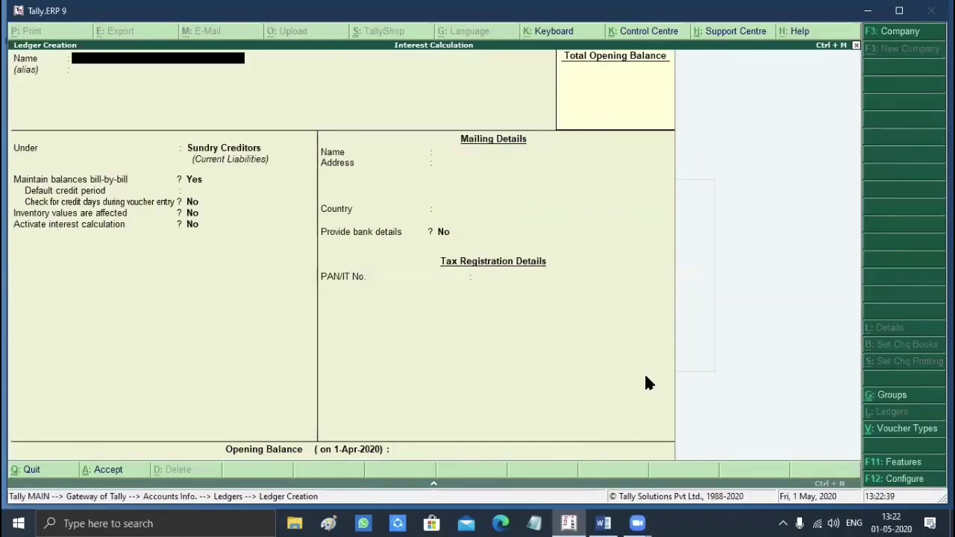
pyautogui.press('Escape')
pyautogui.press('Return')
pyautogui.press('Escape')
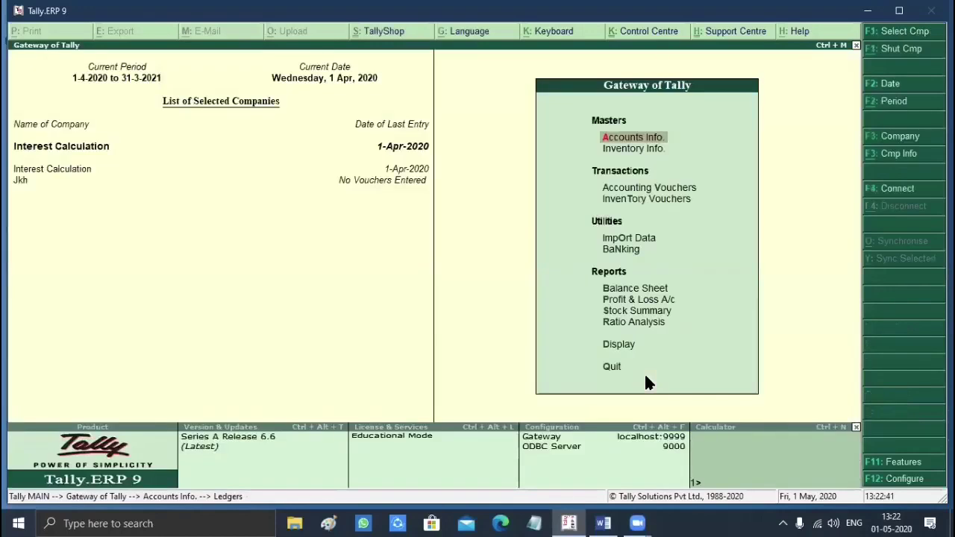
# Step: Start a purchase accounting voucher without supplier invoice details and credit exercise 4's creditor ledger
pyautogui.press('v')
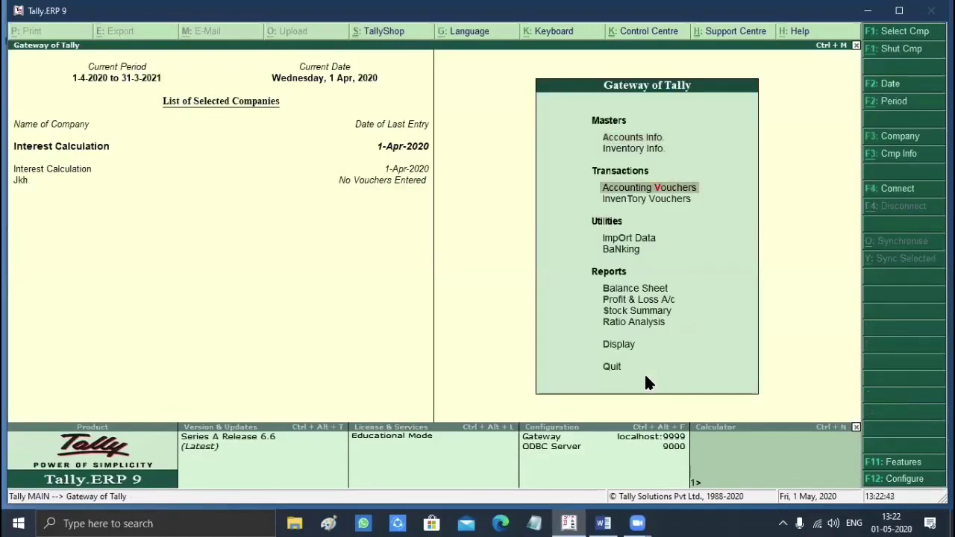
pyautogui.press('Return')
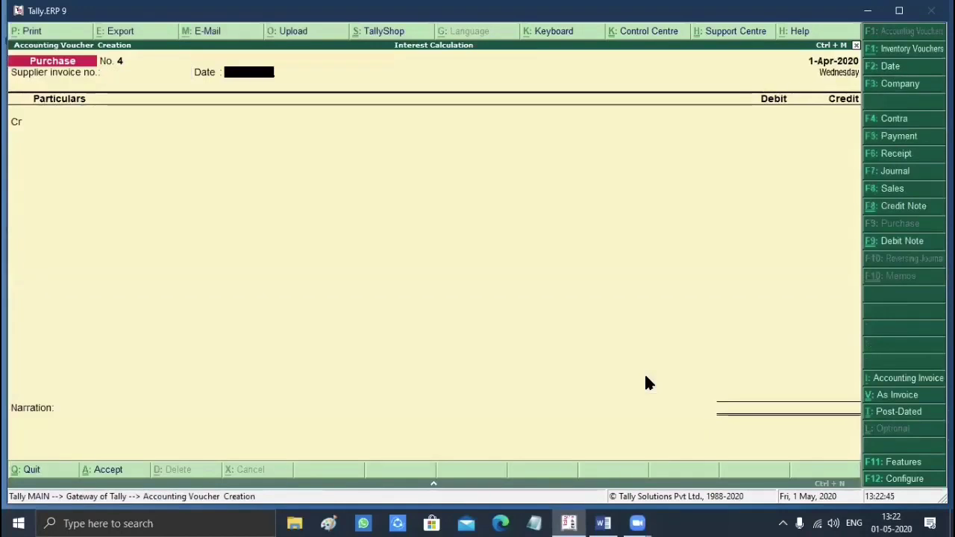
pyautogui.press('Return')
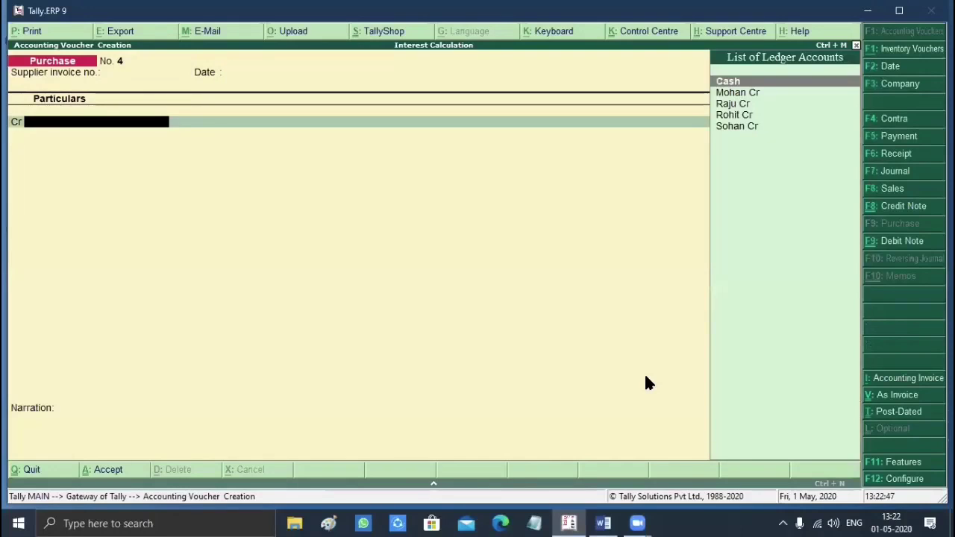
pyautogui.press('Down')
pyautogui.press('Down')
pyautogui.press('Down')
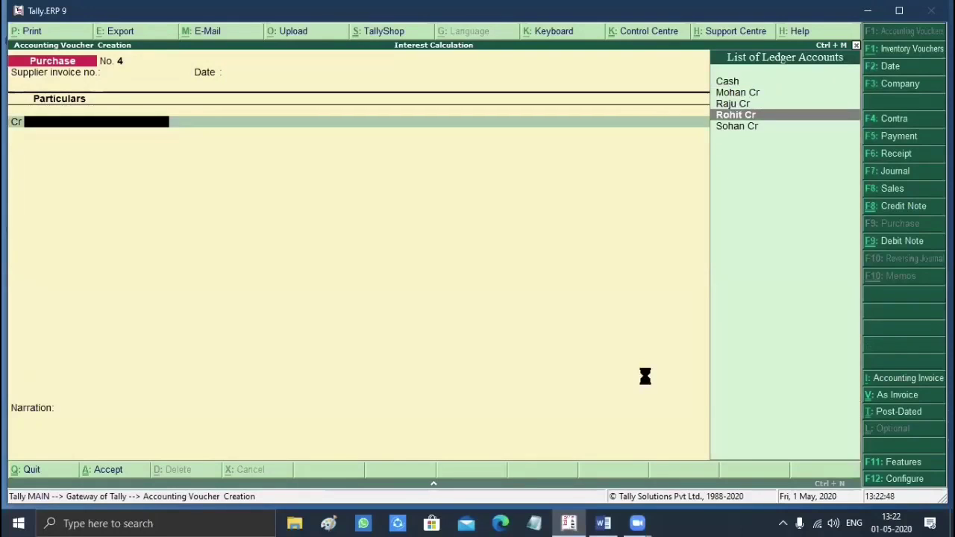
pyautogui.press('Return')
# Step: Check exercise 4 in the Word document, keep the supplier's details unchanged and enter a credit amount of 40,000
pyautogui.click(602, 523)
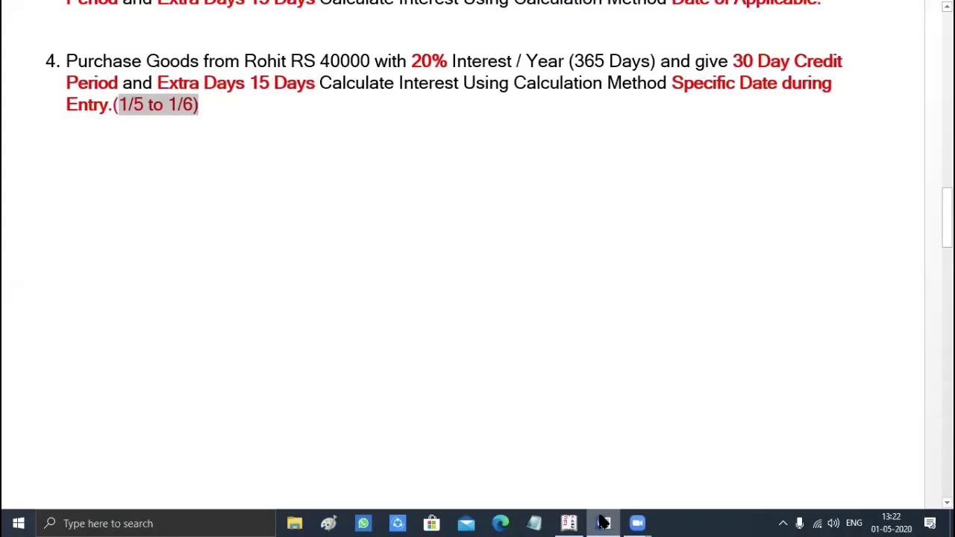
pyautogui.hotkey('alt', 'Tab')
pyautogui.press('Return')
pyautogui.press('Return')
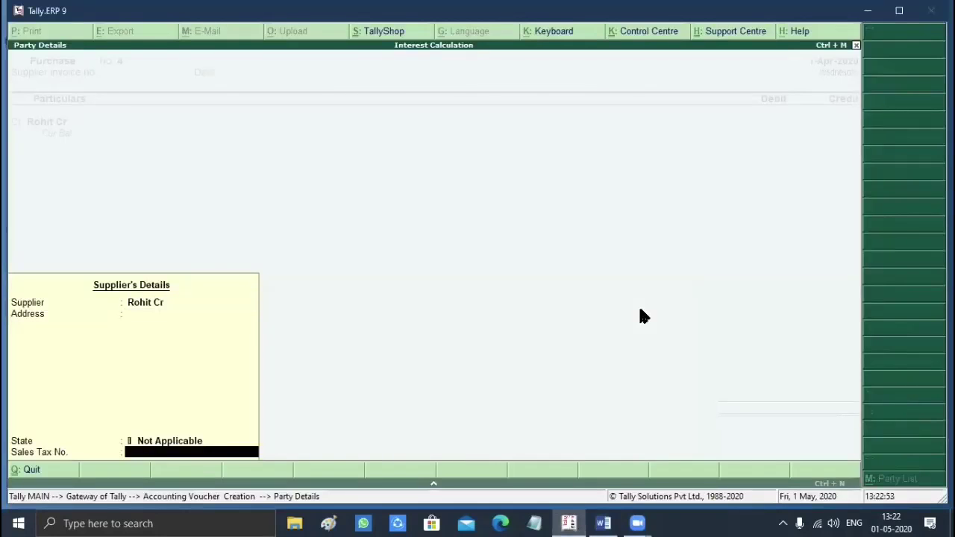
pyautogui.press('Return')
pyautogui.write('40,000')
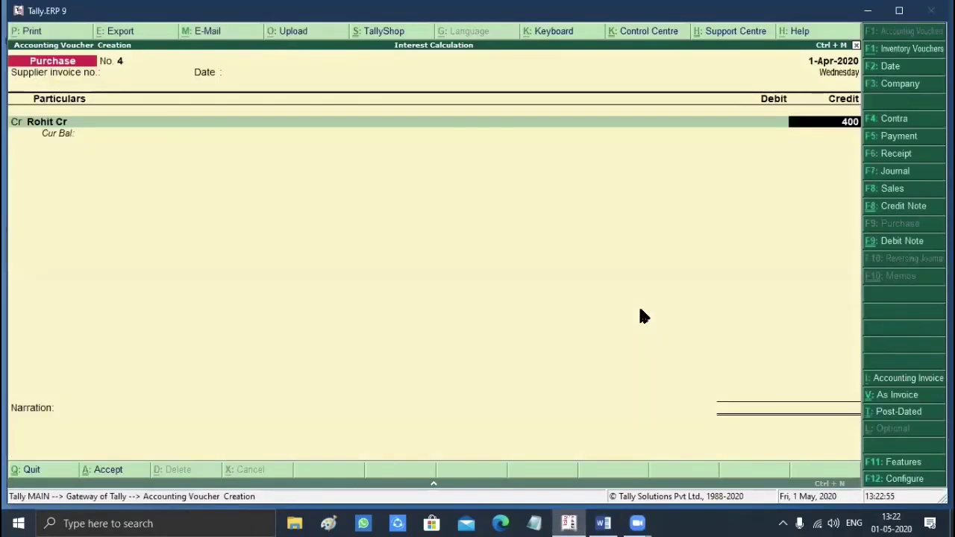
pyautogui.press('Return')
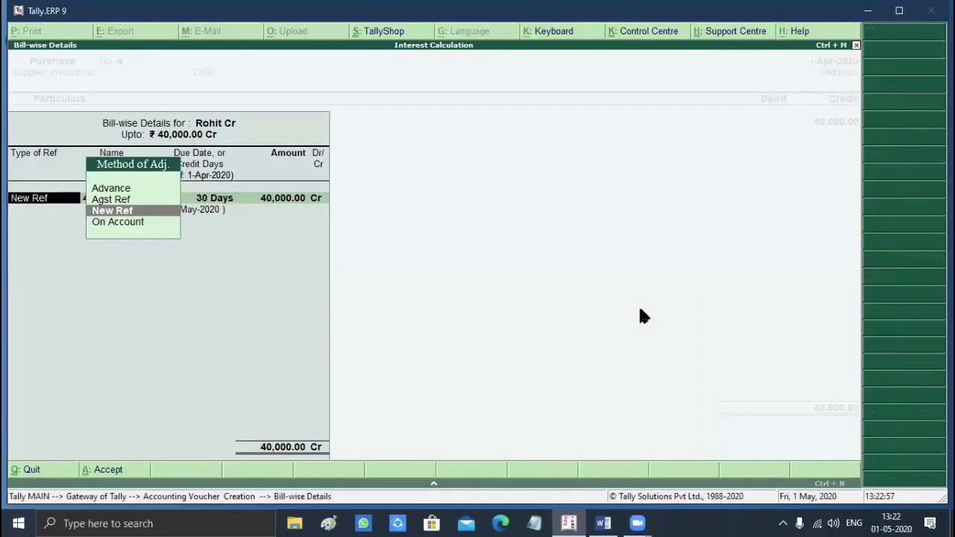
# Step: Record the bill as New Ref 104 with 30 Days credit for the full 40,000.00
pyautogui.press('Return')
pyautogui.write('104')
pyautogui.press('Return')
pyautogui.press('Return')
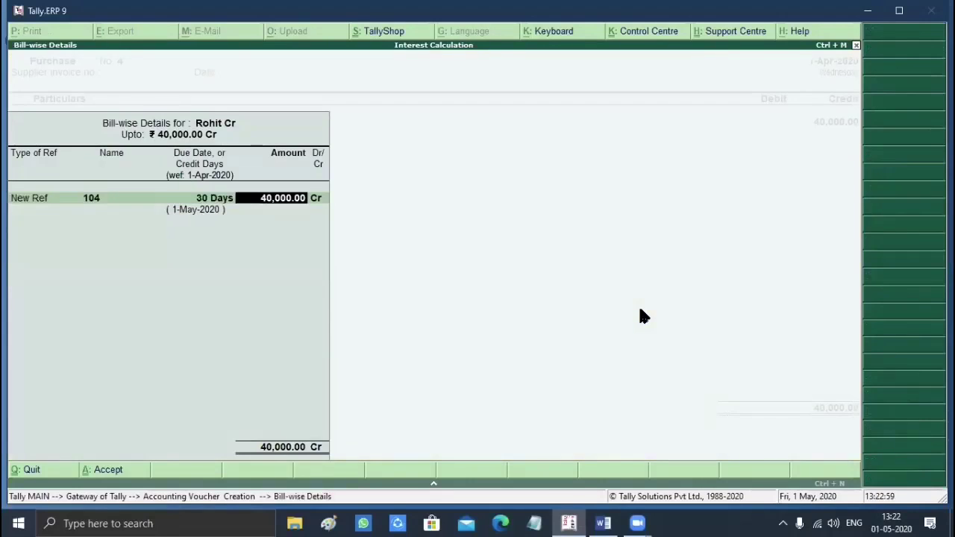
pyautogui.press('Return')
# Step: Keep the bill's interest at 20% per 365-Day Year, Past Due Date by 15 days, from Date specified during entry
pyautogui.press('Return')
pyautogui.press('Return')
pyautogui.press('Return')
pyautogui.press('Return')
pyautogui.press('Return')
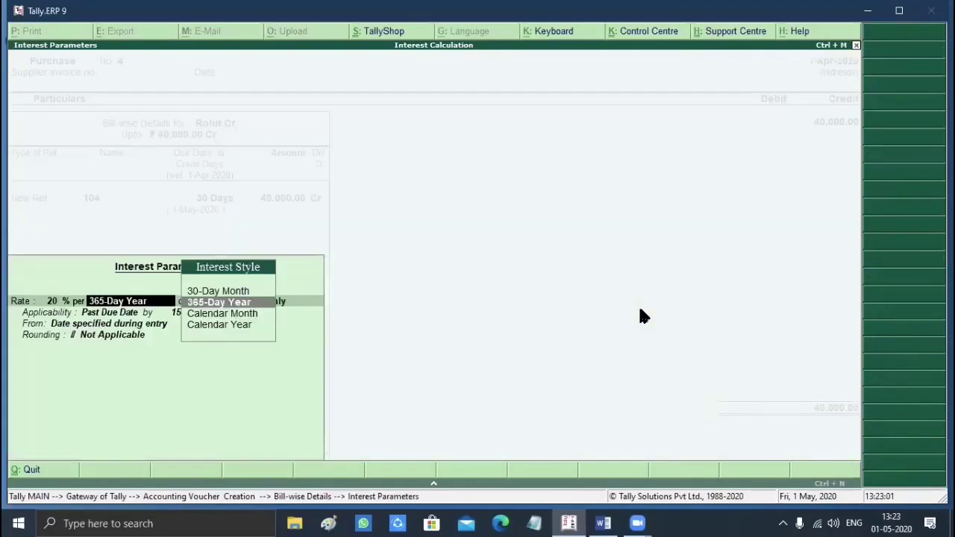
pyautogui.press('Return')
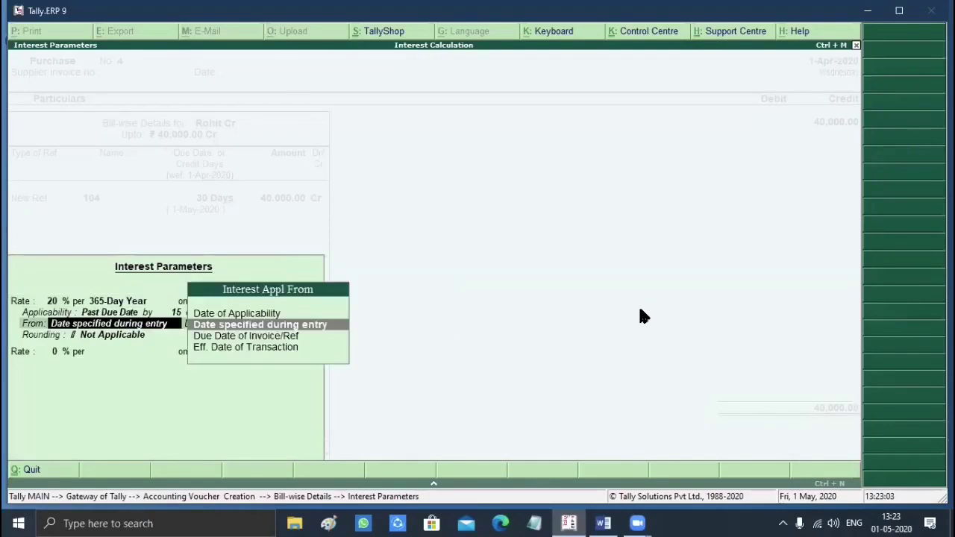
pyautogui.press('Return')
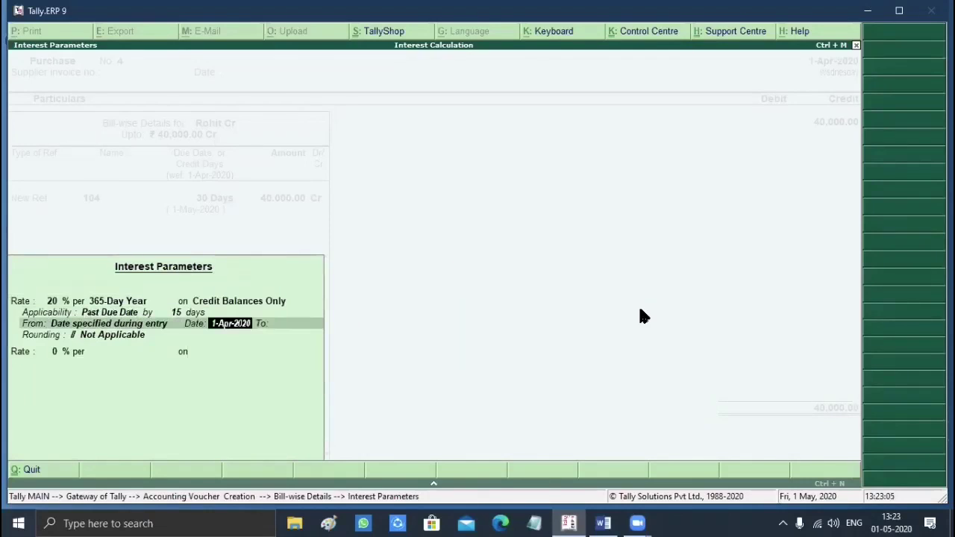
# Step: Set the bill's interest period from 1-May-2020 to 1-Jun-2020 with rounding Not Applicable
pyautogui.write('1-5')
pyautogui.press('Return')
pyautogui.write('1-6')
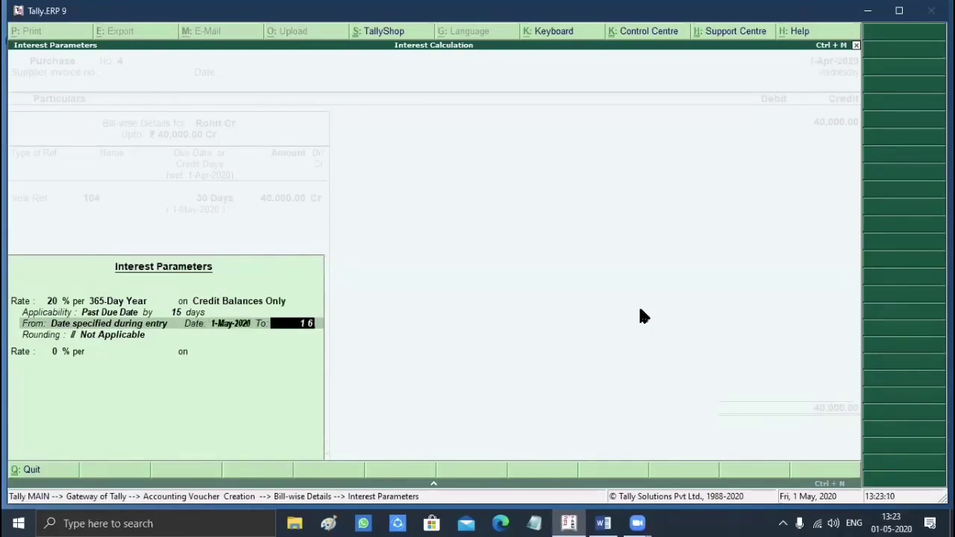
pyautogui.press('Return')
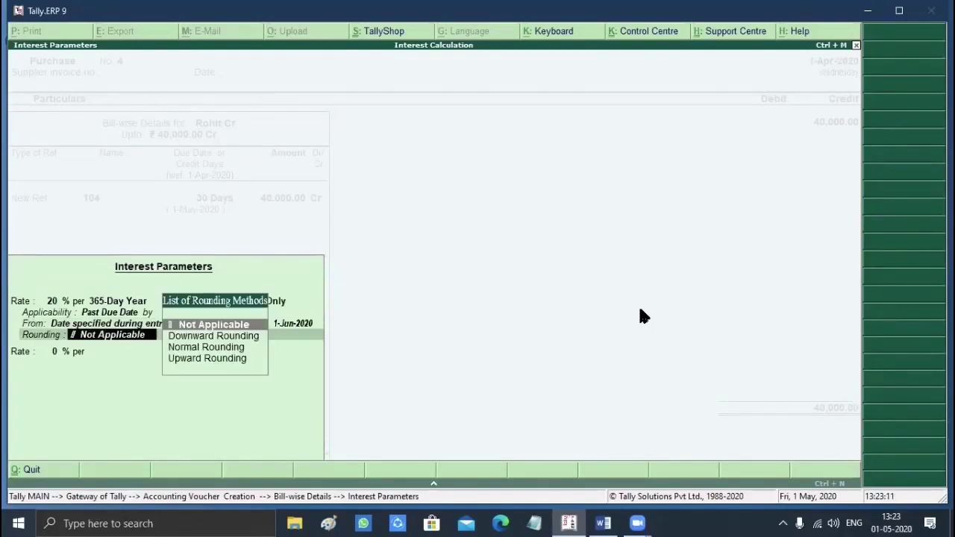
pyautogui.press('Return')
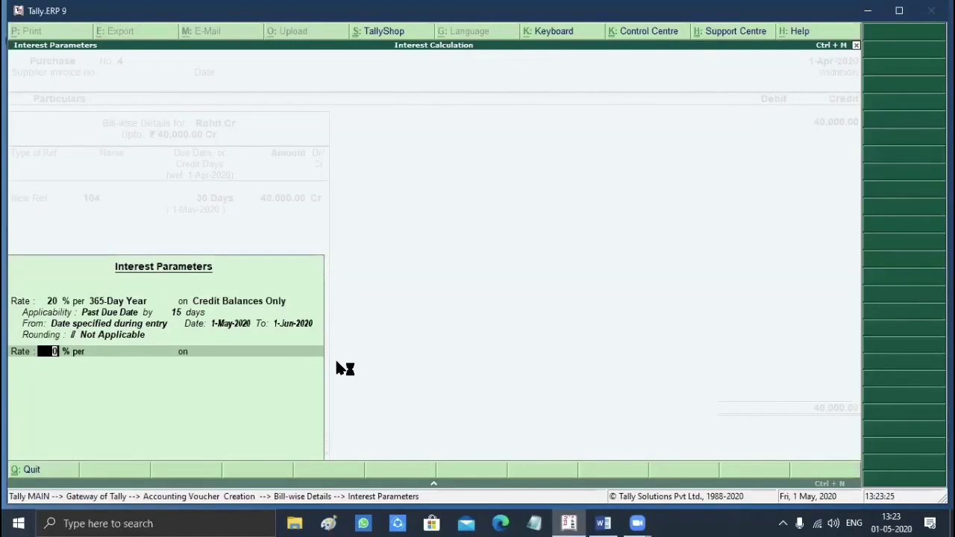
# Step: Debit the Purcahse ledger with 40,000.00, leave the narration blank, save the purchase voucher and leave voucher entry
pyautogui.press('Return')
pyautogui.press('Return')
pyautogui.press('Return')
pyautogui.press('Return')
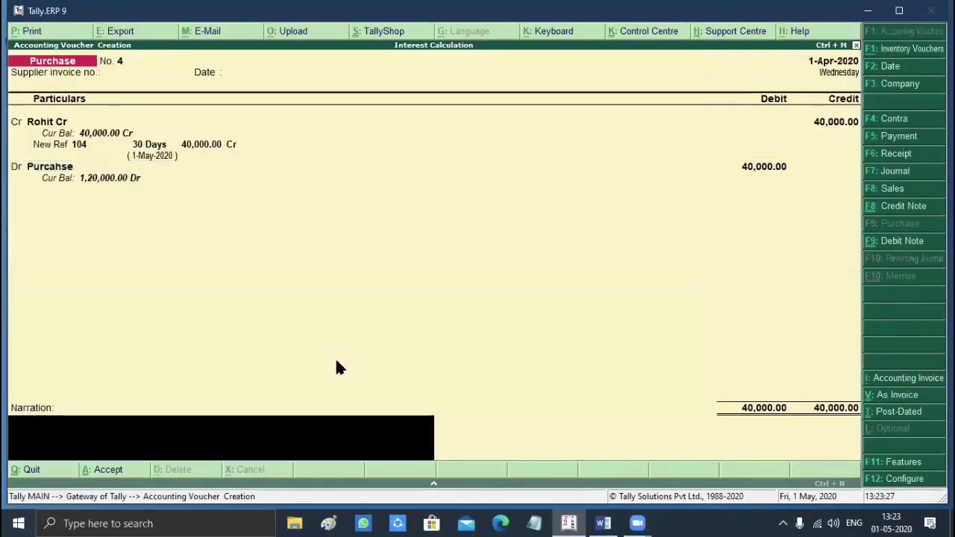
pyautogui.press('Return')
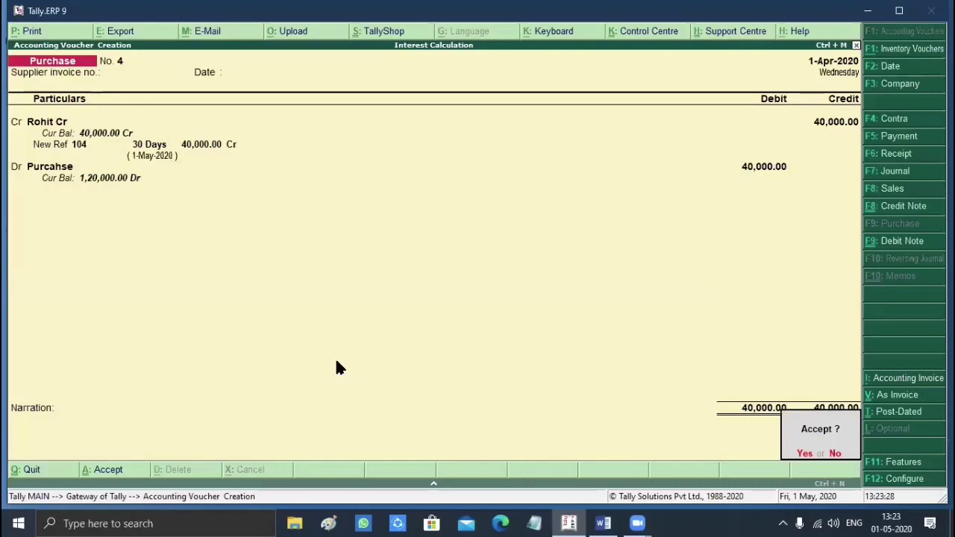
pyautogui.press('Return')
pyautogui.press('Escape')
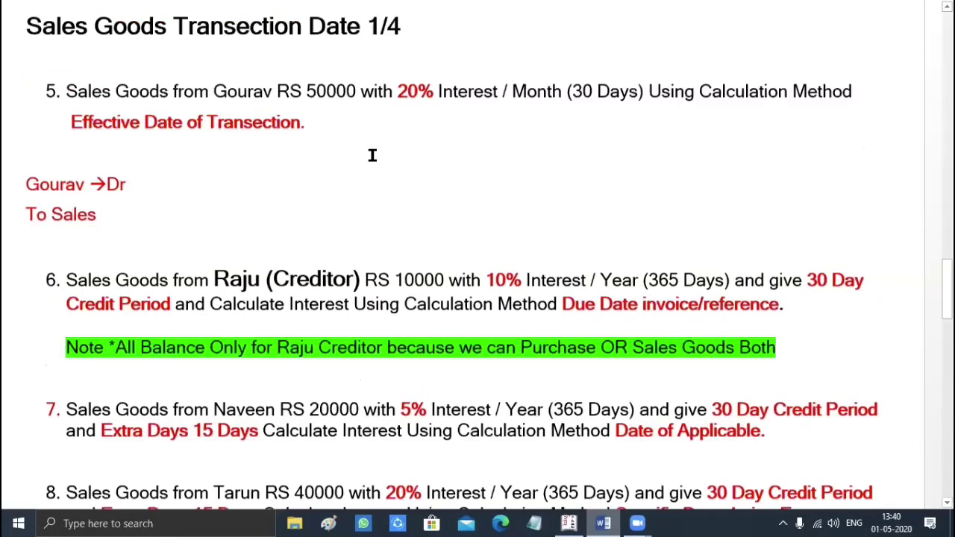
# Step: Review the notes on Credit Note and Debit Note vouchers in the Word exercise document
pyautogui.scroll(1, 370, 153)
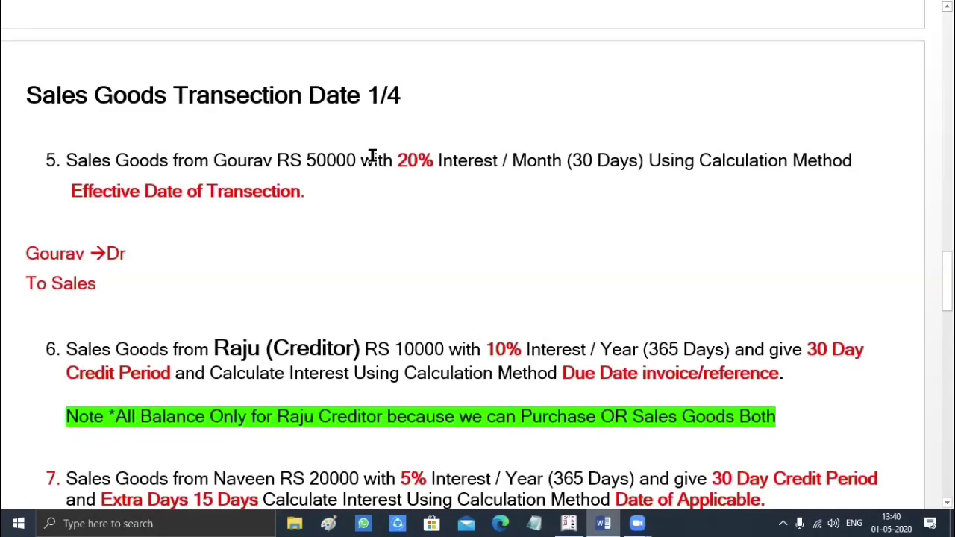
pyautogui.scroll(10, 371, 156)
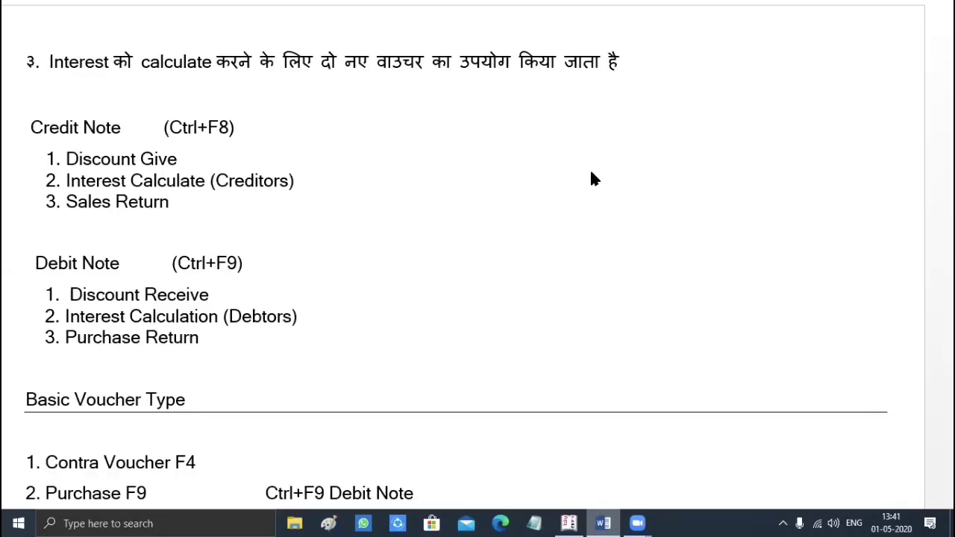